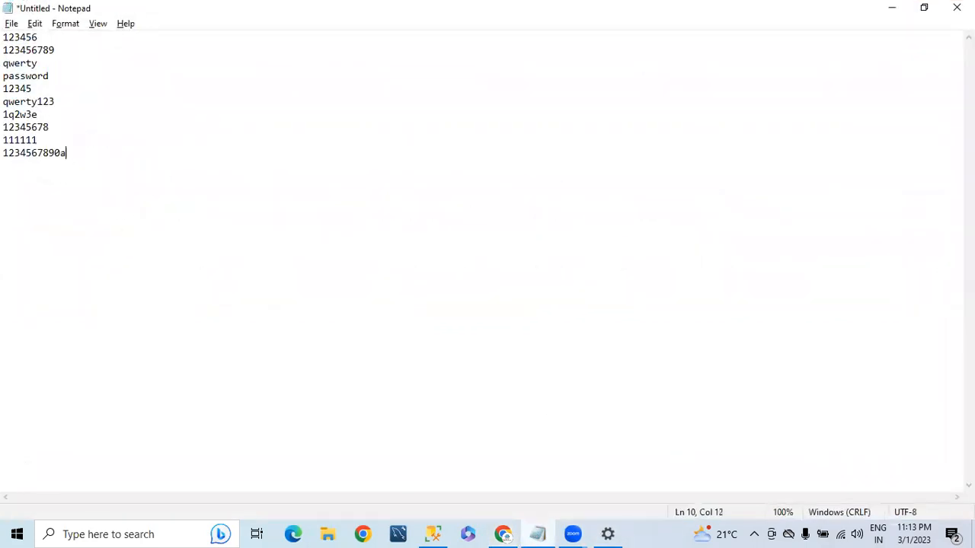
Clear all the old Notepad text and shrink the window to a smaller size
key("ctrl+a")
key("BackSpace")
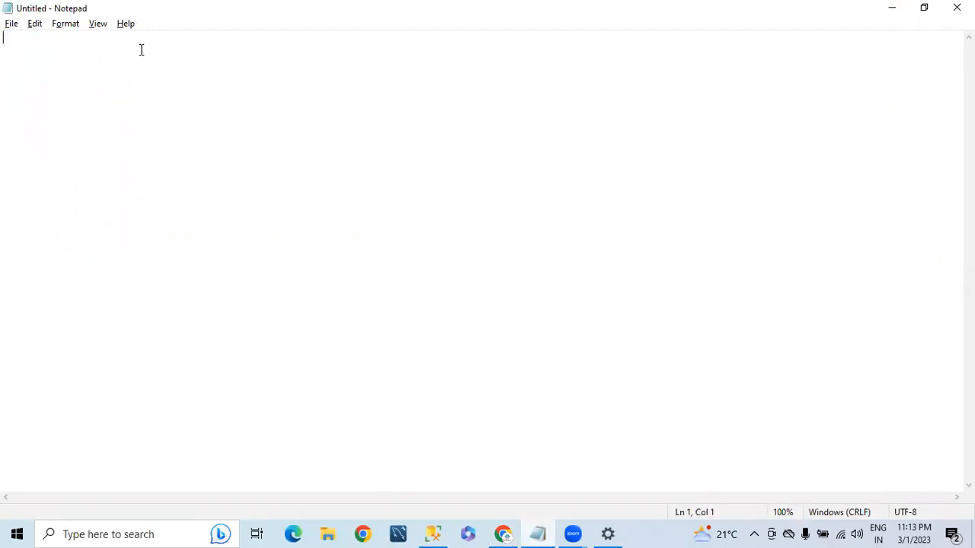
key("super+Down")
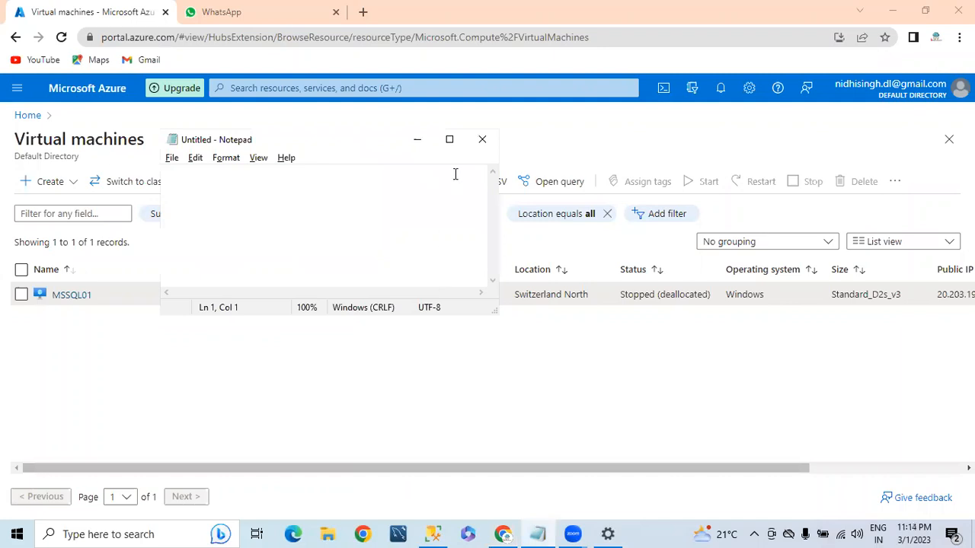
left_click_drag(490, 313, 490, 306)
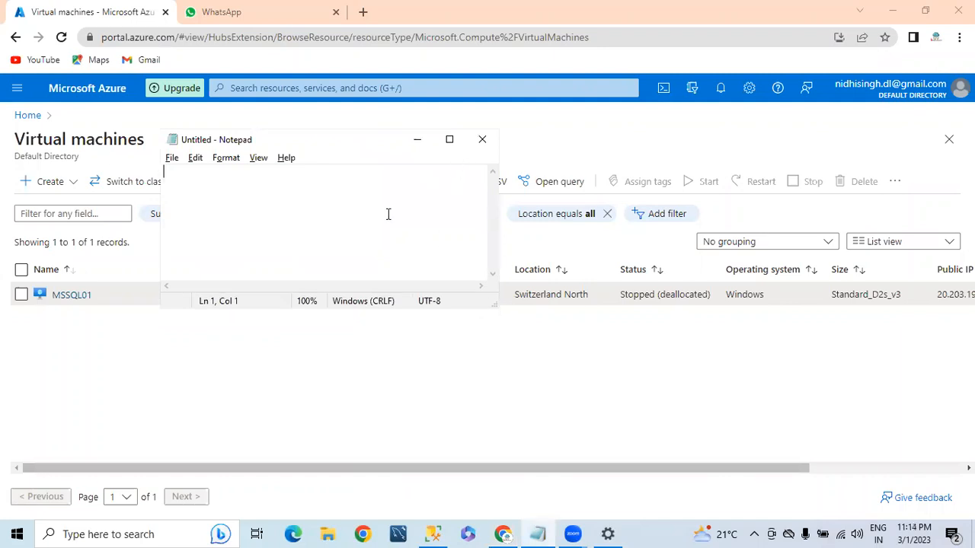
Type '1. Will Load Multiple CSV files data into MS SQL Server 2016' and maximize Notepad
type("1")
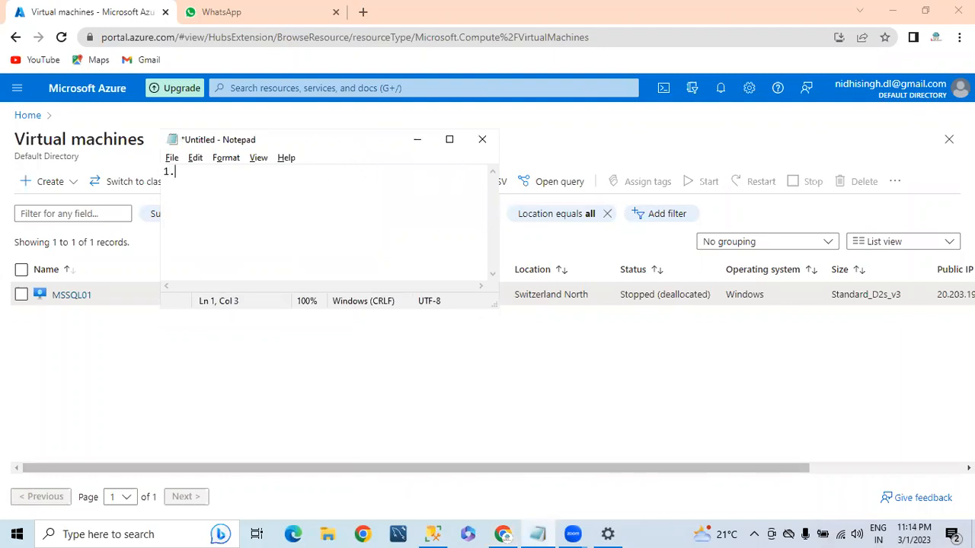
type(". Will")
type(" ta")
key("BackSpace")
key("BackSpace")
type("Load Multiple CSV files data into MS SQL Server ")
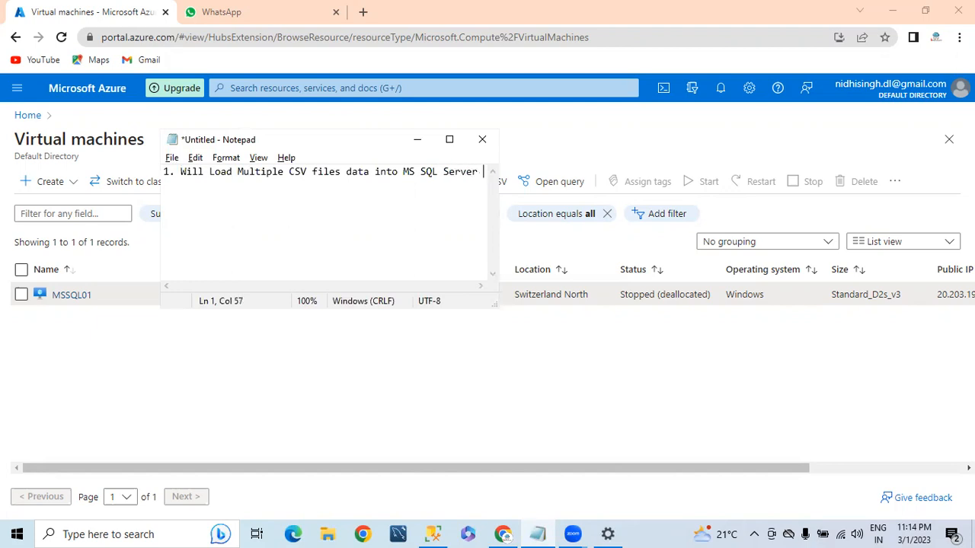
type("2016")
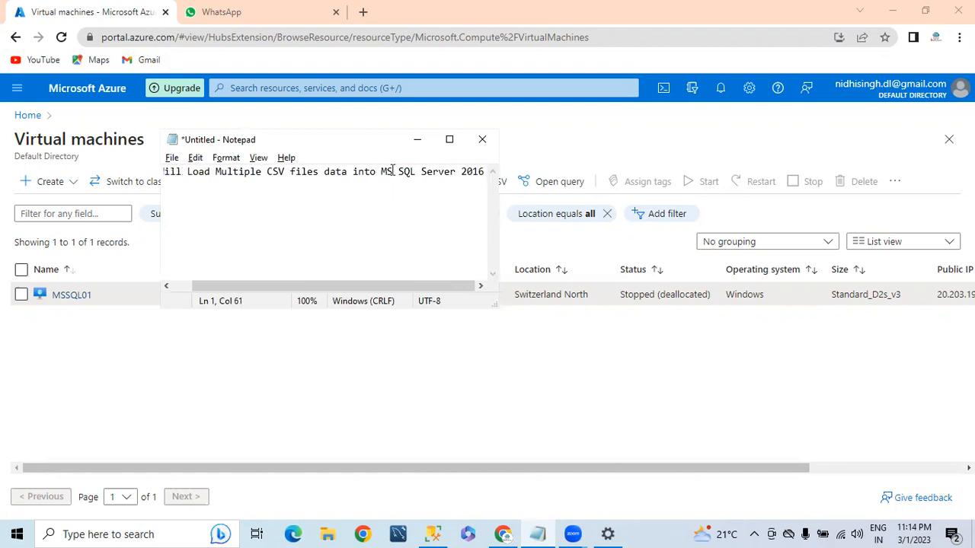
left_click(449, 143)
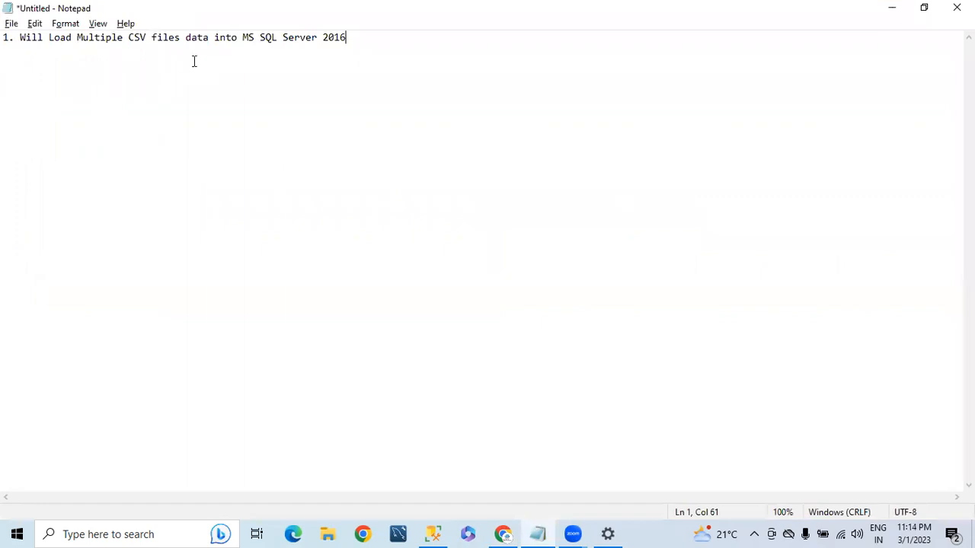
Set the Notepad font size to 22
key("shift+Home")
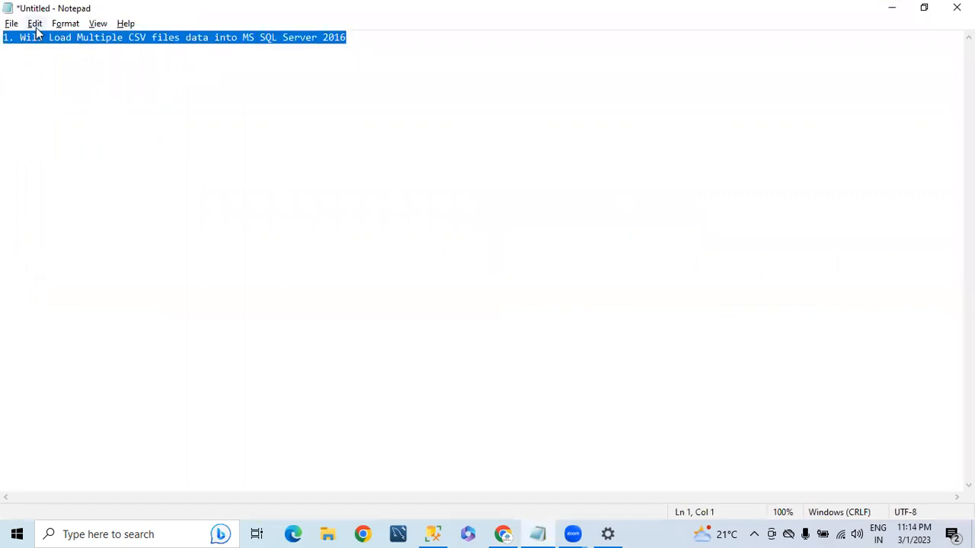
left_click(67, 25)
left_click(72, 55)
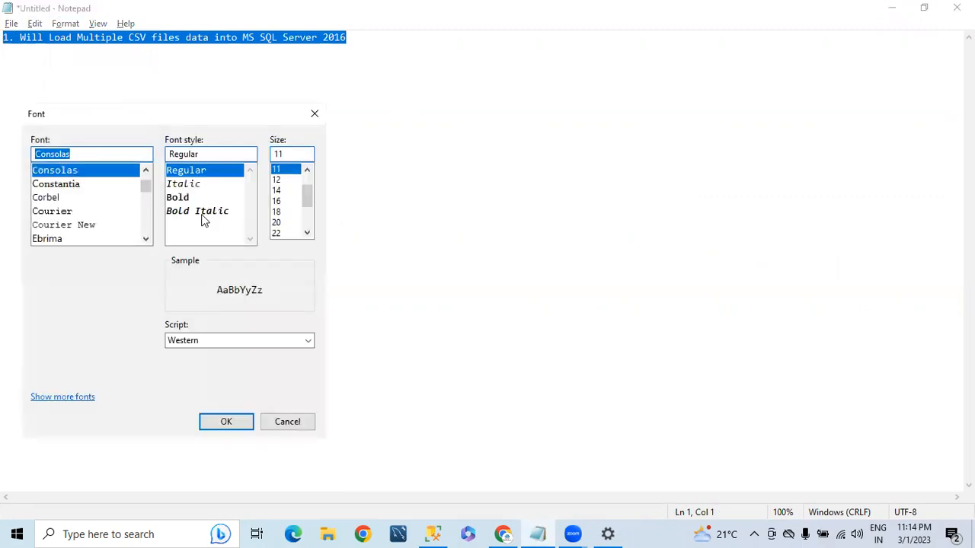
left_click(279, 233)
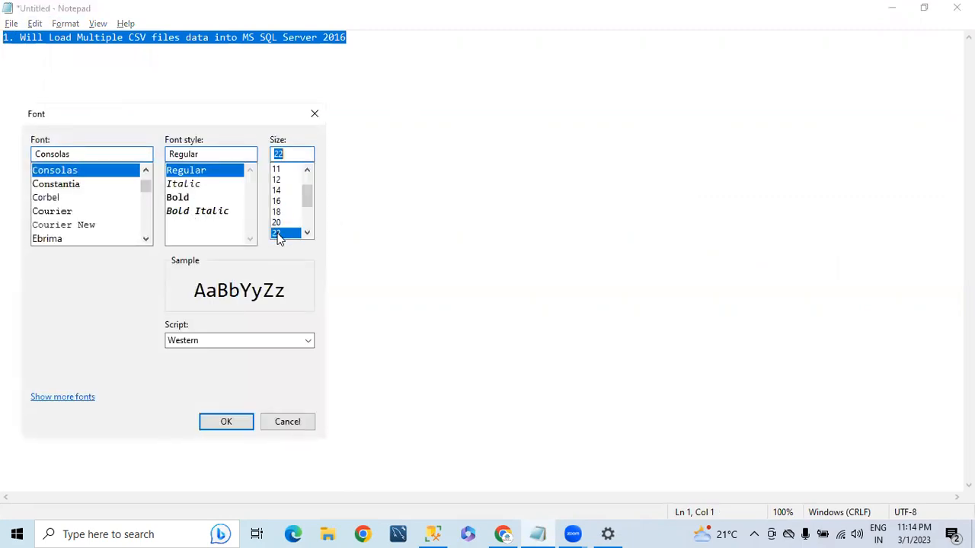
left_click(213, 422)
Restore Notepad to a smaller window and widen it to show the full line
left_click(509, 164)
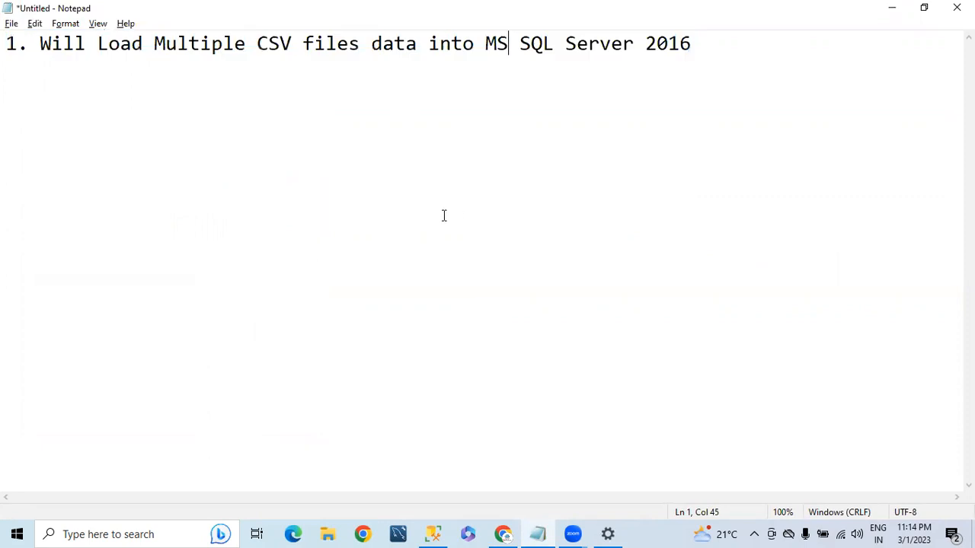
double_click(116, 9)
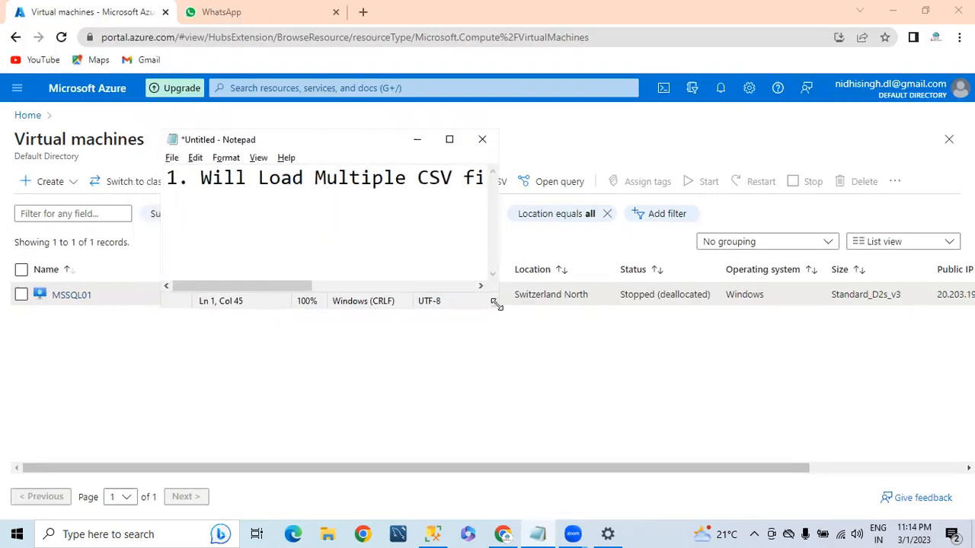
left_click_drag(494, 303, 963, 342)
Duplicate the point so the same line appears twice
left_click(872, 182)
key("Return")
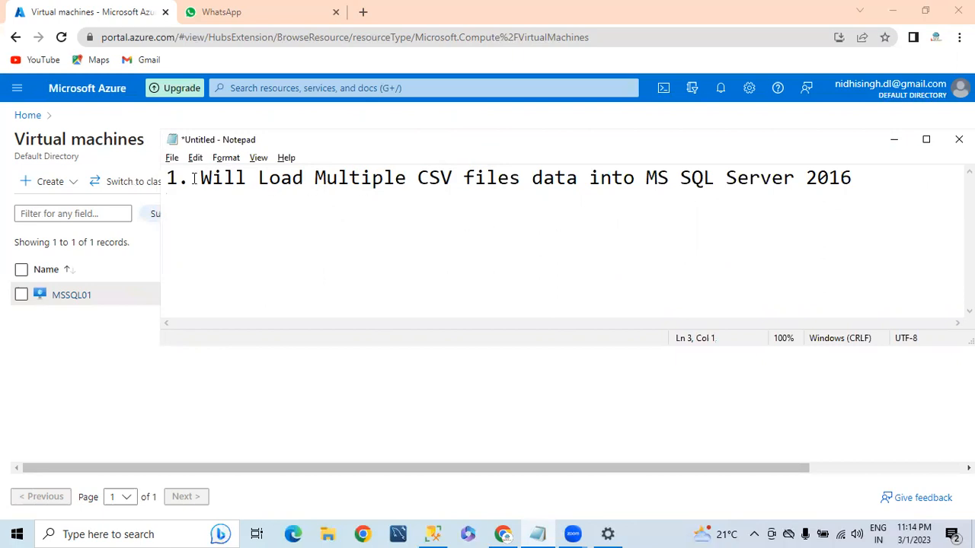
key("ctrl+a")
key("ctrl+c")
left_click(211, 207)
key("Up")
key("Return")
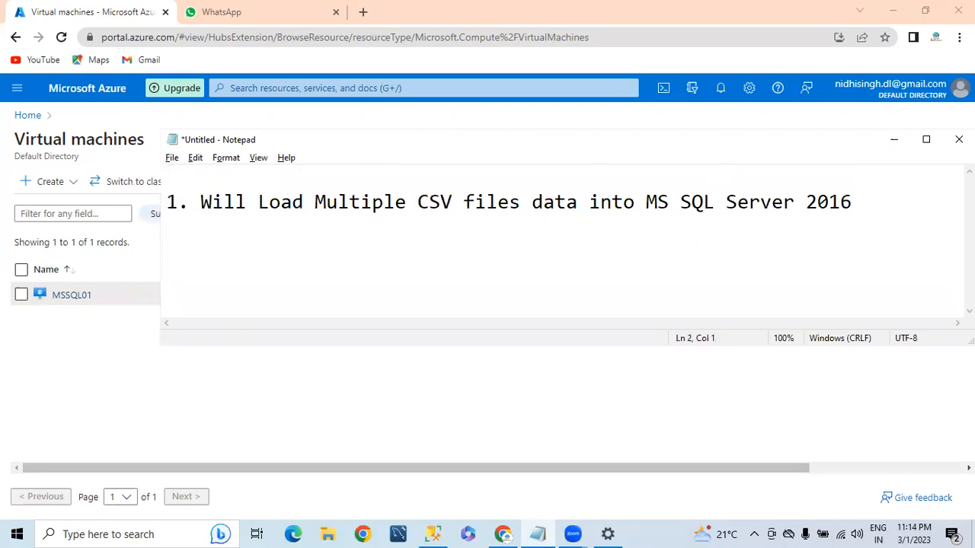
key("ctrl+v")
key("BackSpace")
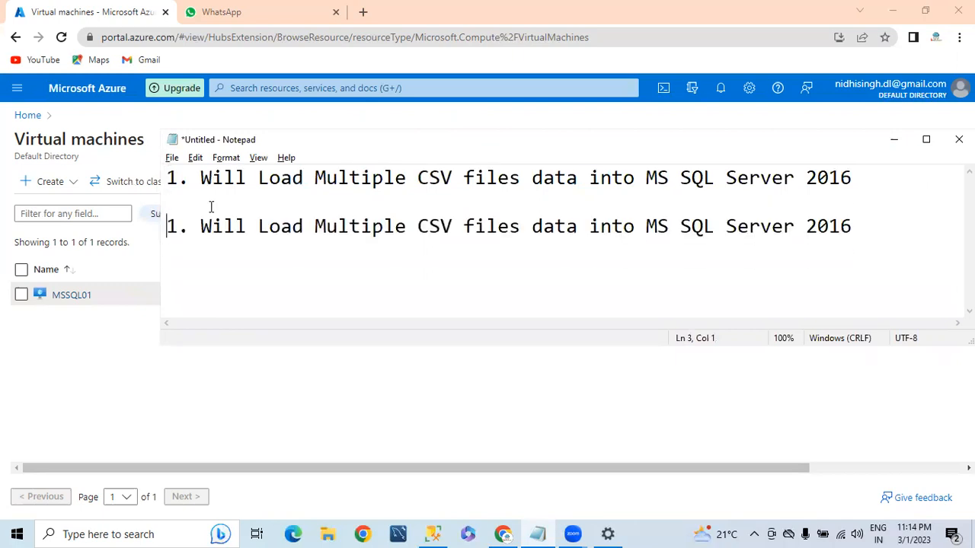
Edit point 1 to read '1. Will Load sigle CSV file into MS SQL Server 2016'
double_click(274, 178)
double_click(354, 178)
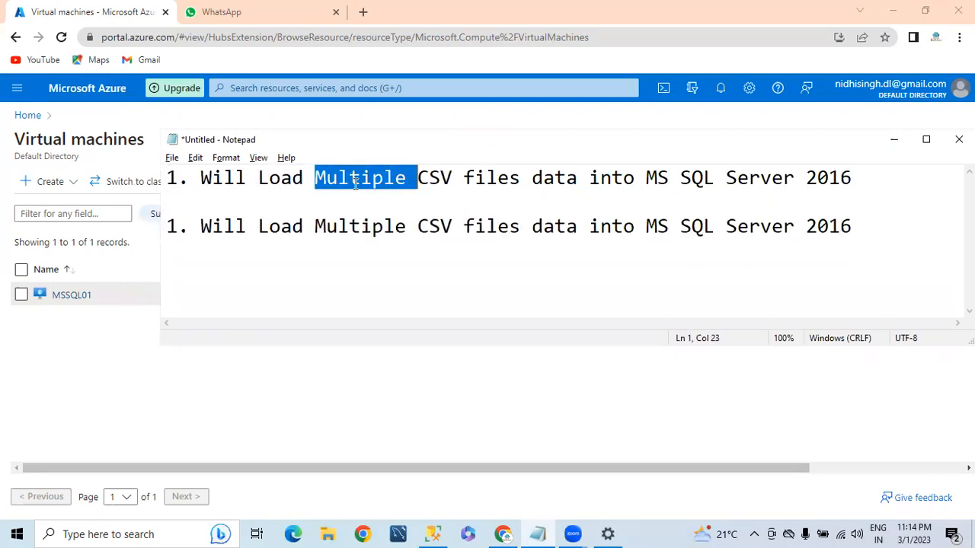
type("sigle")
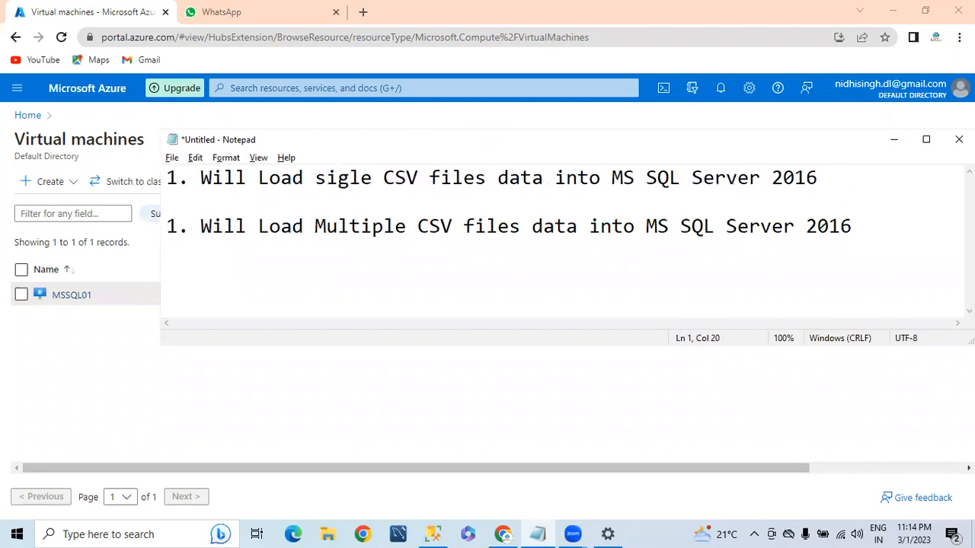
left_click(486, 178)
key("BackSpace")
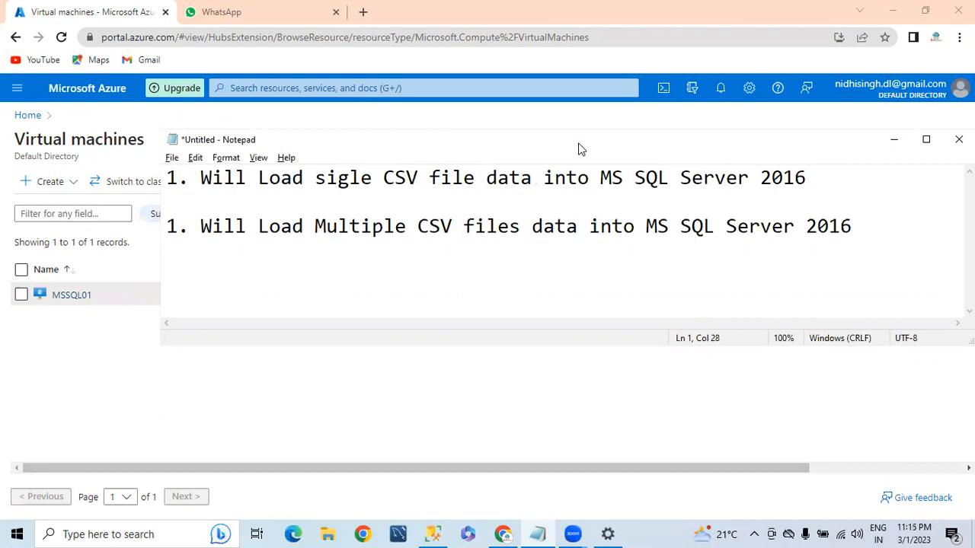
key("Delete")
key("Delete")
key("Delete")
key("Delete")
key("Delete")
key("Right")
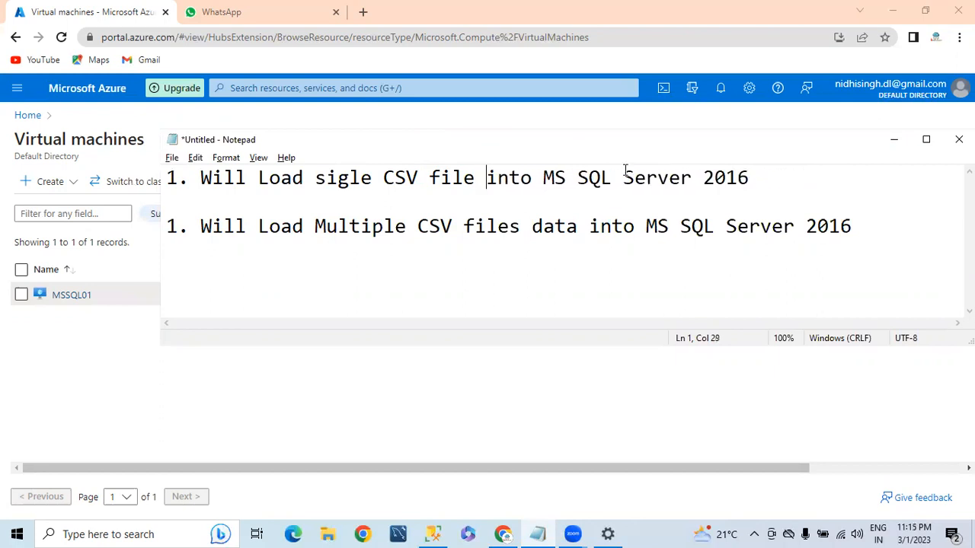
left_click(771, 179)
Renumber the second point to 2 and remove the word 'data' from it
left_click(181, 225)
key("BackSpace")
type("2")
double_click(548, 229)
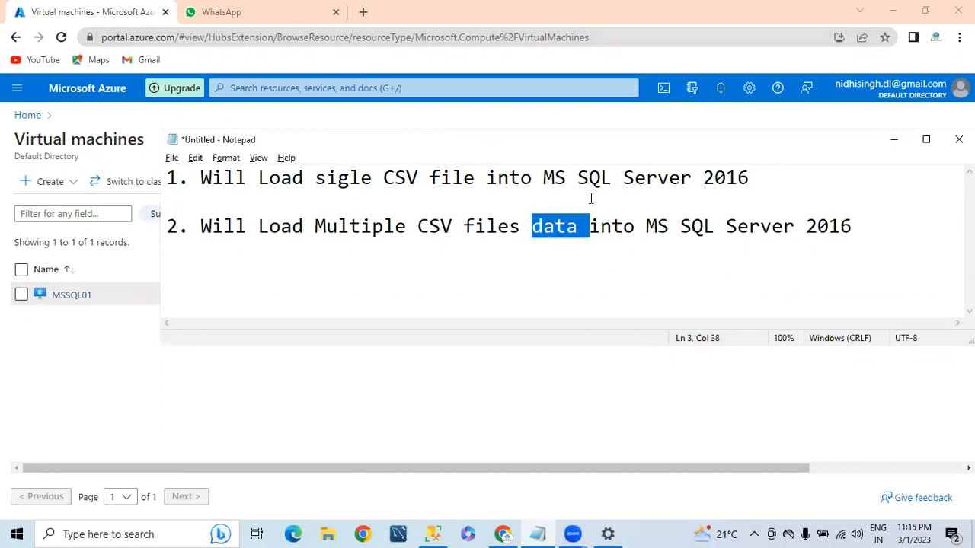
key("BackSpace")
left_click(802, 230)
Discard a stray '3.' line and insert blank lines above point 1
key("Return")
key("Return")
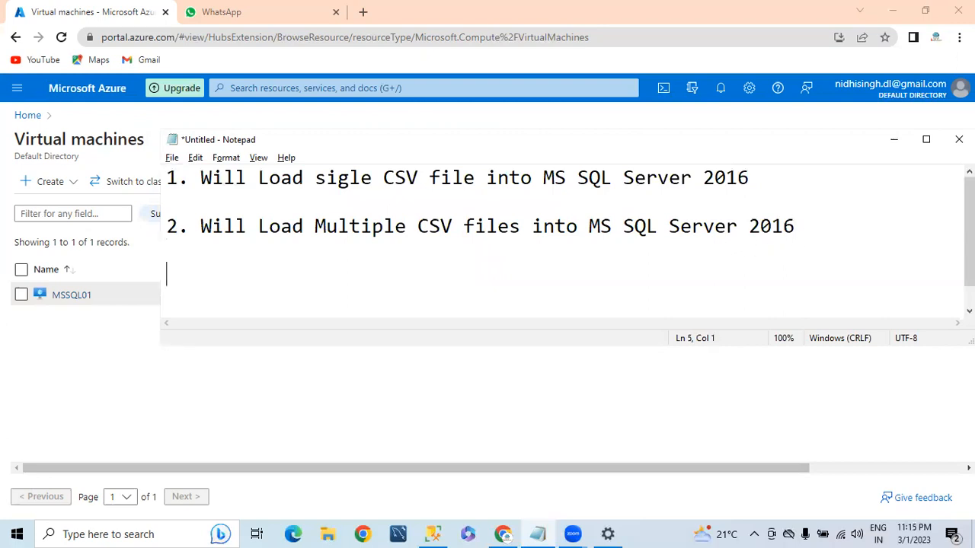
type("3.")
key("BackSpace")
key("shift+Home")
key("BackSpace")
key("Up")
key("Up")
key("Up")
key("Up")
key("Return")
key("Return")
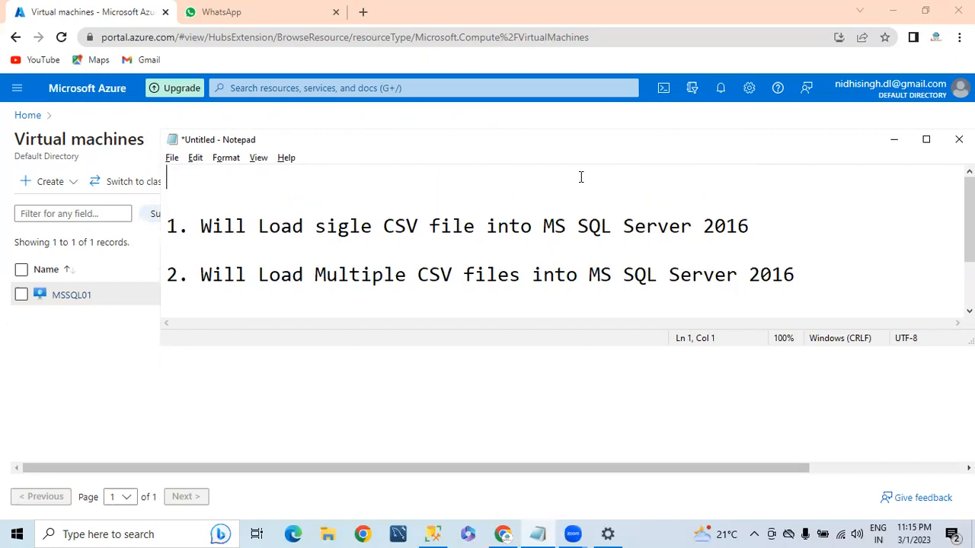
Type 'Will Cover below points:' at the top, underlined with a row of '=' signs
type("Will Cover")
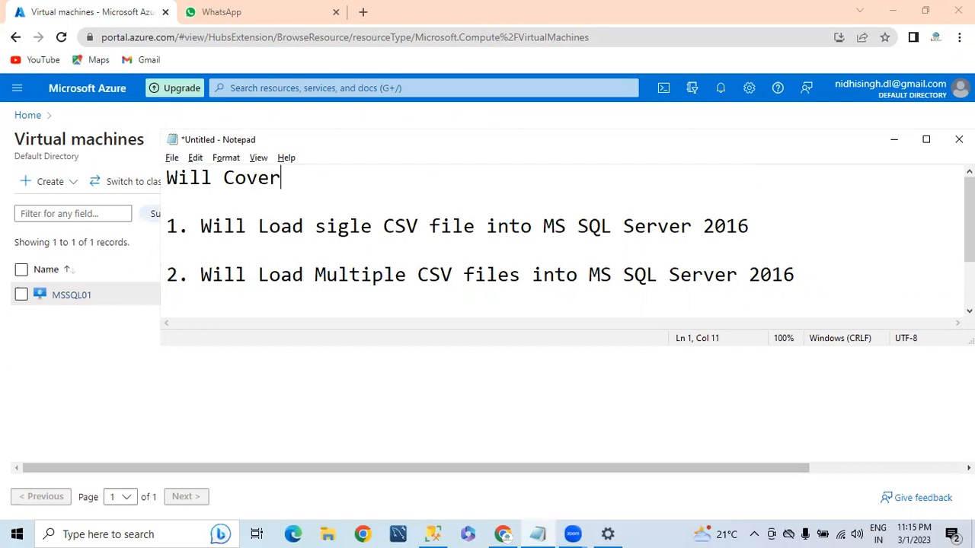
type(" below points:")
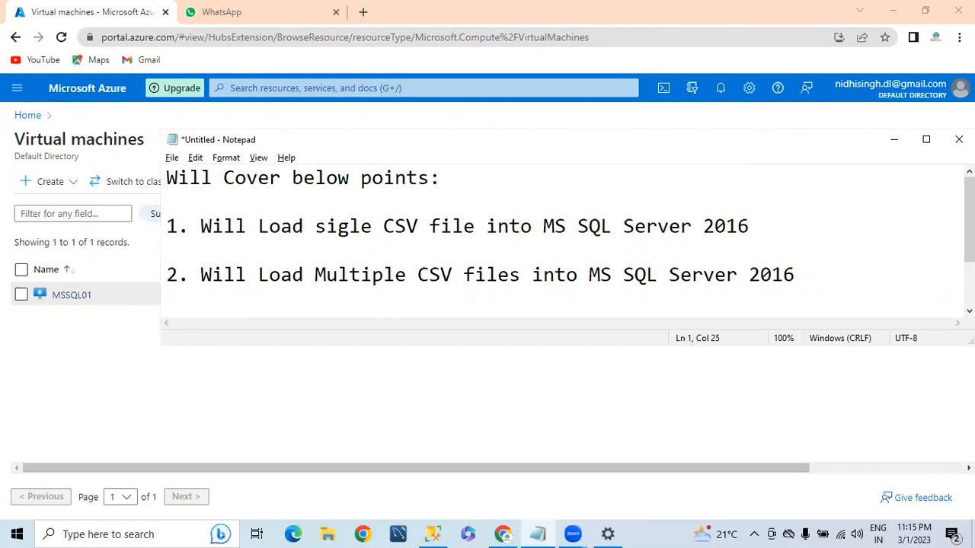
key("Return")
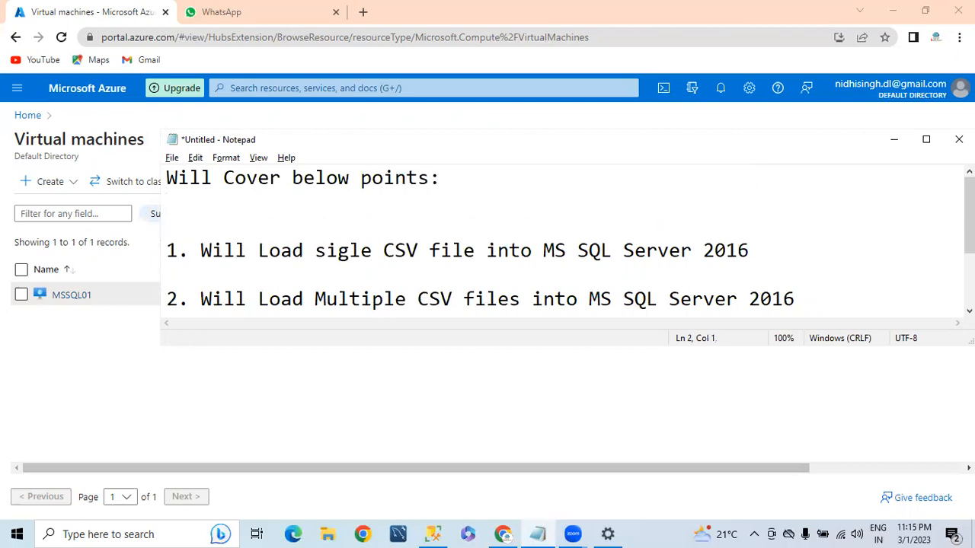
type("==================")
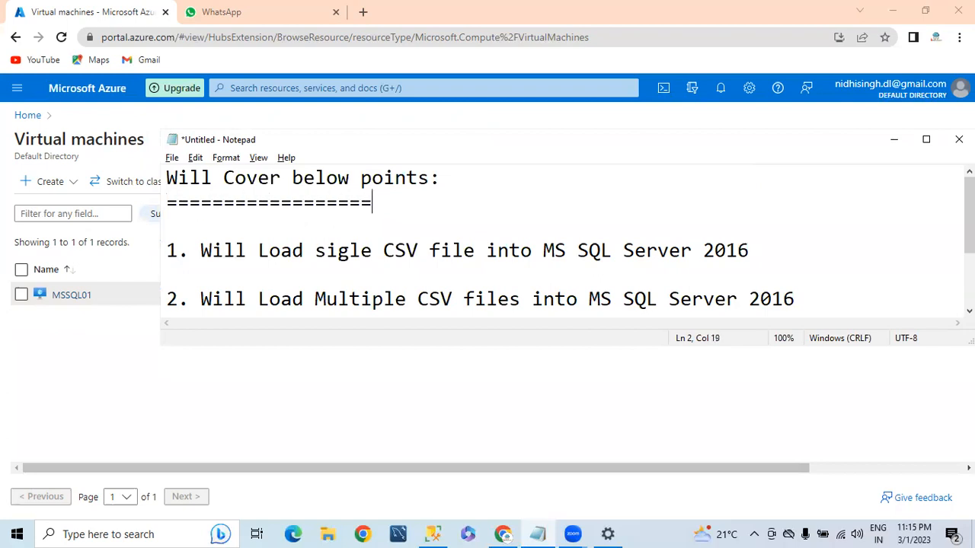
type("======")
left_click(826, 301)
left_click_drag(226, 139, 212, 103)
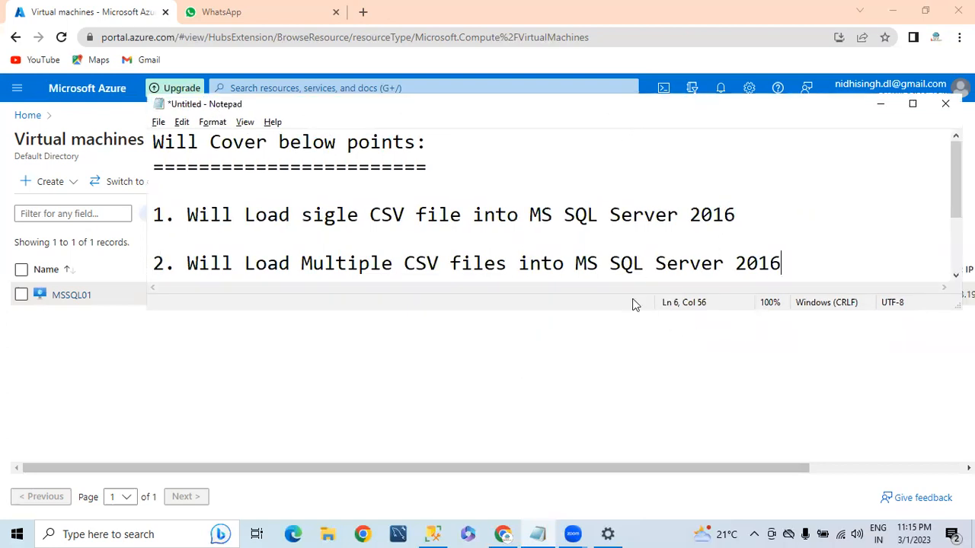
Maximize Notepad and add a 'Prerequite:' heading below the list
left_click(913, 104)
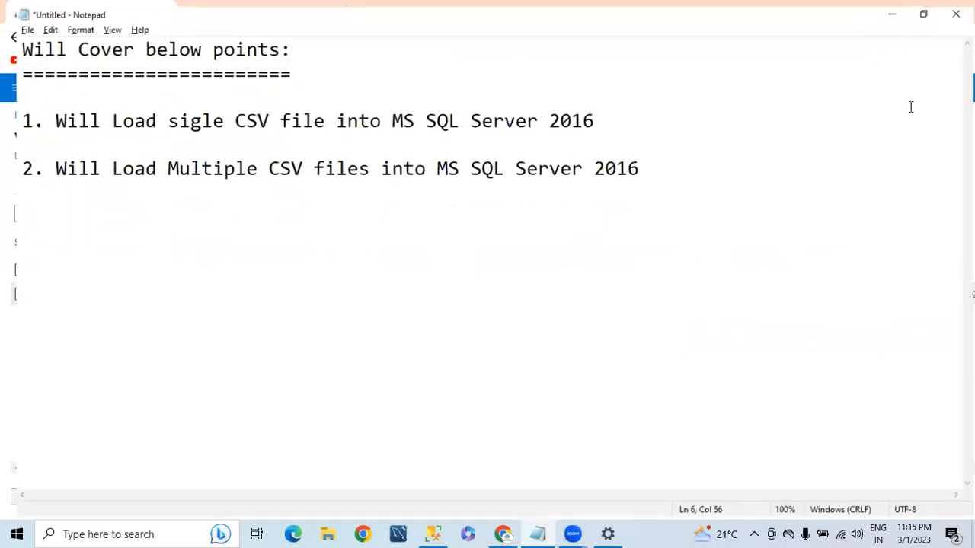
key("Return")
key("Return")
key("Return")
key("Return")
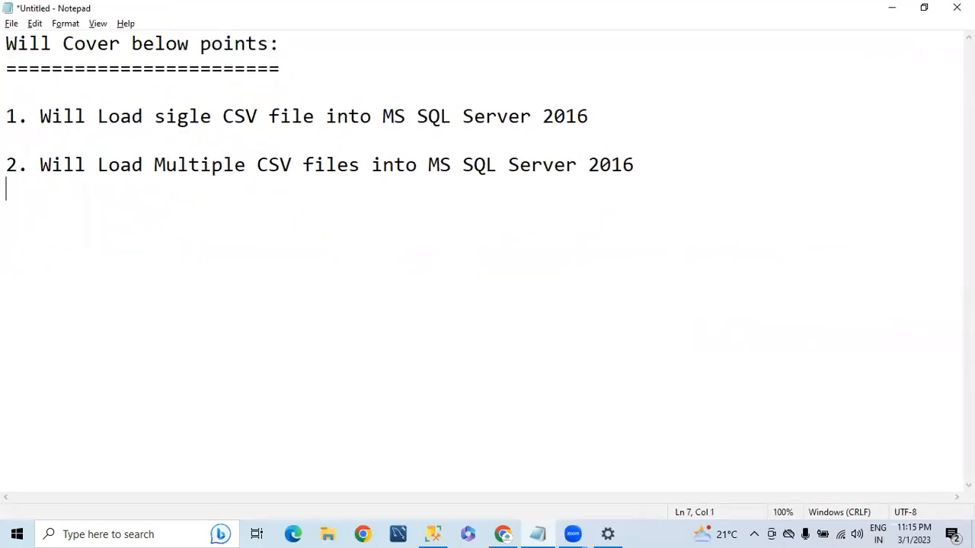
type("Preq")
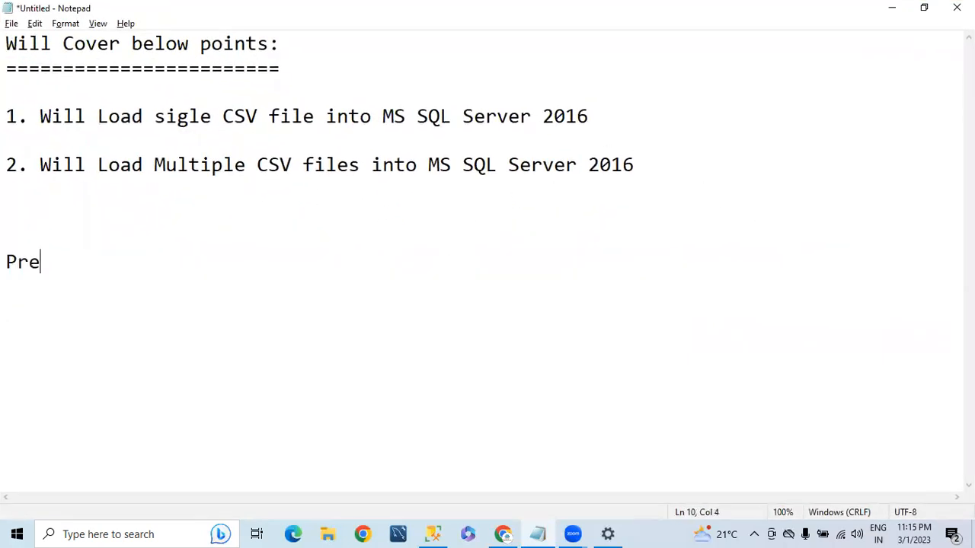
key("BackSpace")
type("requite:")
key("Return")
key("Return")
Write '1. Need single/multiple CSV file loaded into Blob Storage' and start item '2.'
type("1.  N")
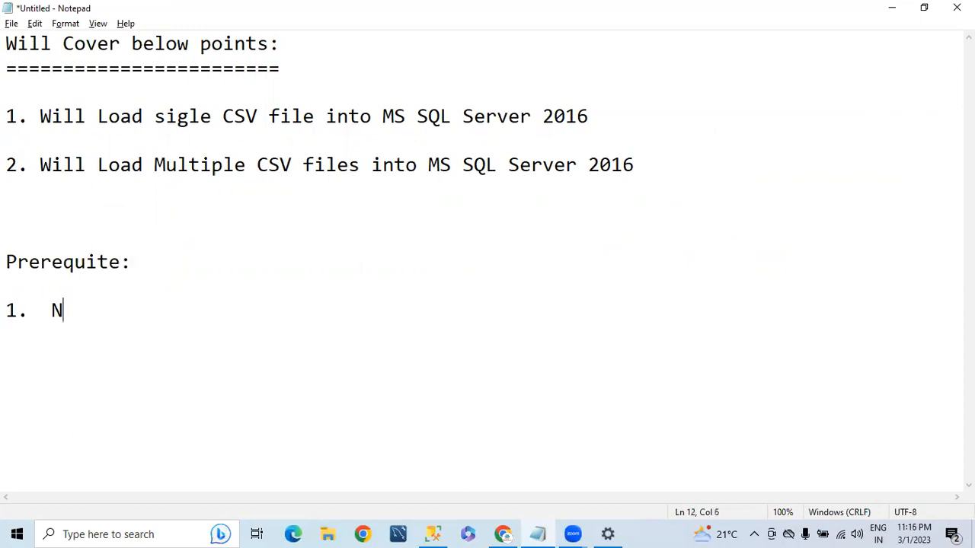
type("eed Multiple")
key("BackSpace")
key("BackSpace")
key("BackSpace")
key("BackSpace")
key("BackSpace")
key("BackSpace")
key("BackSpace")
key("BackSpace")
type("single/")
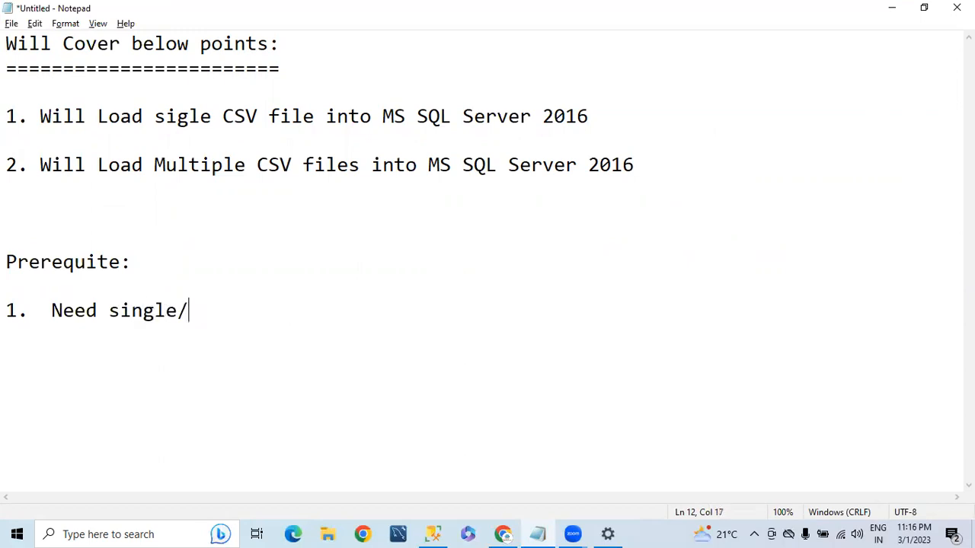
type("multiple CV")
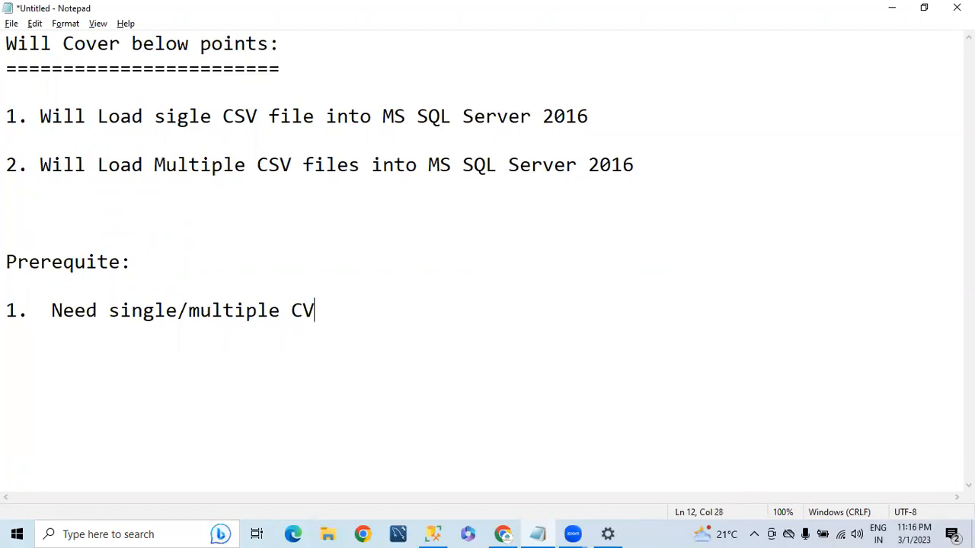
key("BackSpace")
type("SV file ")
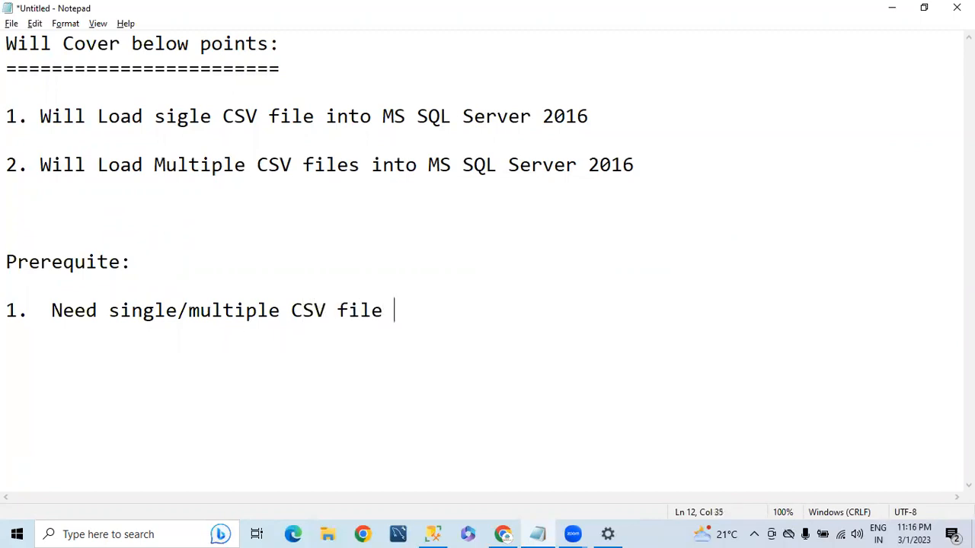
type("loaded in")
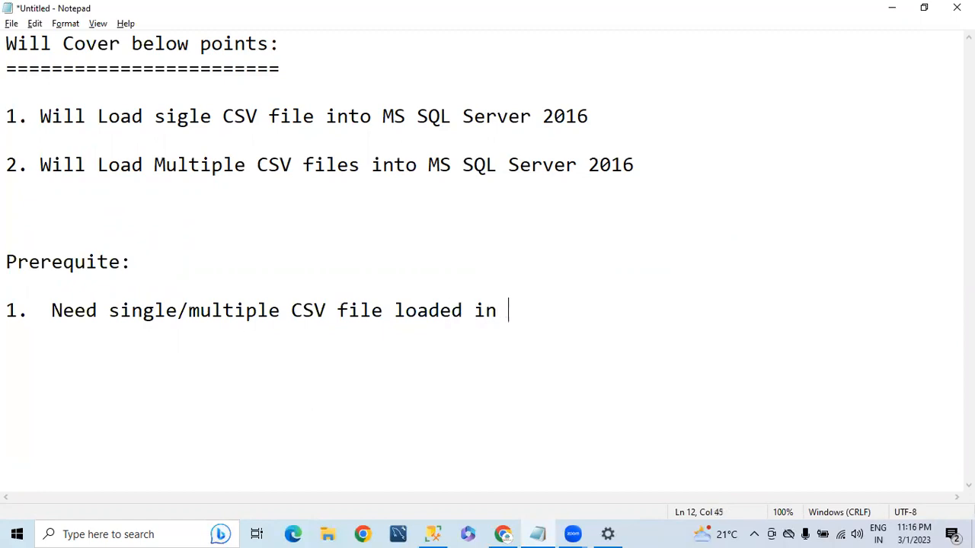
key("BackSpace")
type("to Blob ")
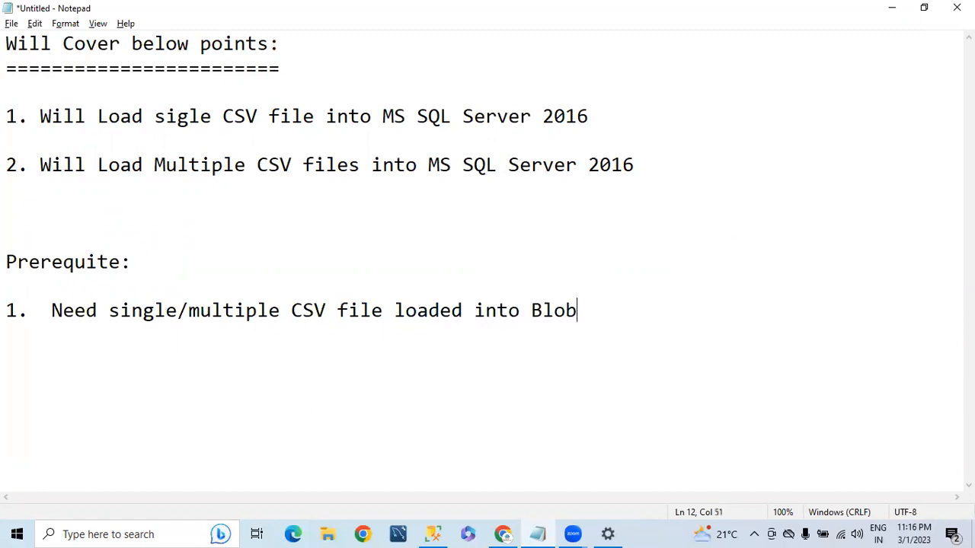
type("Storage")
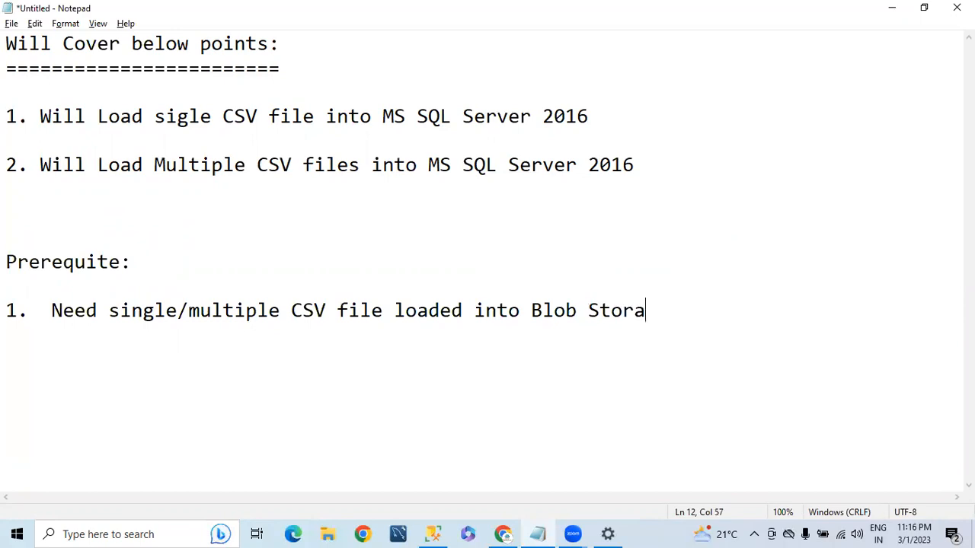
key("Return")
key("Return")
type("2.")
left_click_drag(109, 310, 223, 310)
Change prerequisite 1 to 'CSV files should loaded', pluralizing file and adding should
left_click(206, 351)
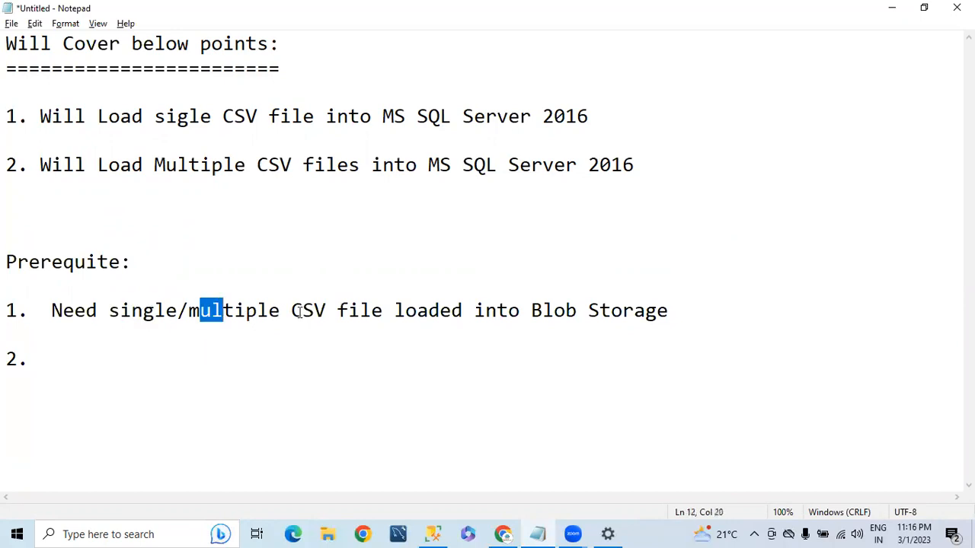
left_click(389, 313)
type("s shold")
key("BackSpace")
key("BackSpace")
type("uld")
key("Delete")
key("Delete")
type("l")
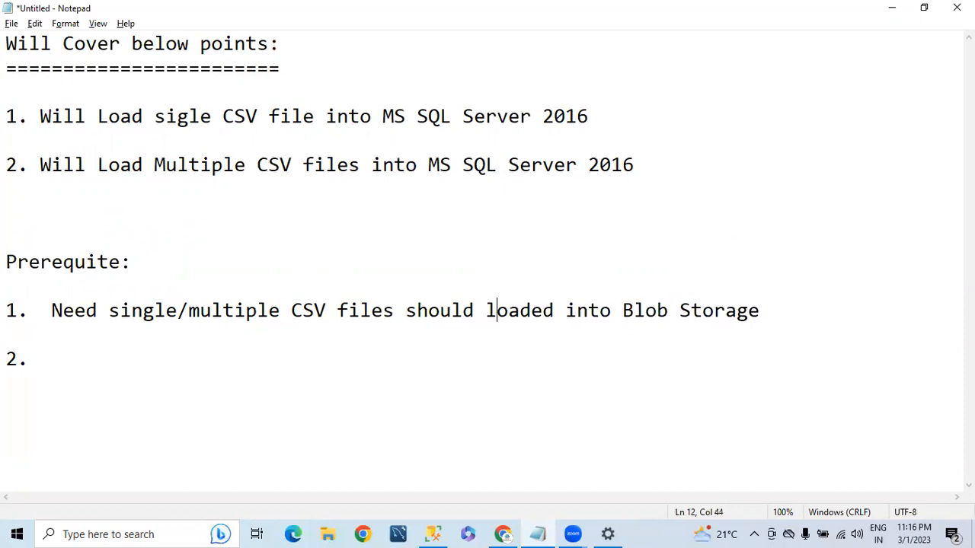
Append '/container' after Blob Storage in prerequisite 1
left_click(803, 300)
type("/con")
key("BackSpace")
key("BackSpace")
key("BackSpace")
key("BackSpace")
type("/contaime")
key("BackSpace")
key("BackSpace")
type("ner")
Write prerequisite 2 as 'MS SQL Instance should be installed in Azure/On-premise'
left_click(67, 338)
left_click(62, 357)
type("MS SQ")
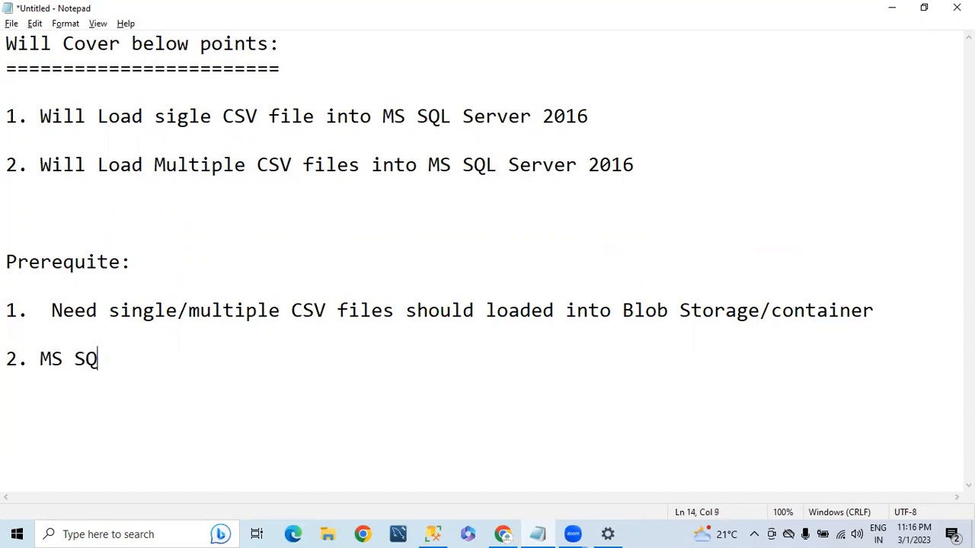
type("L Instance")
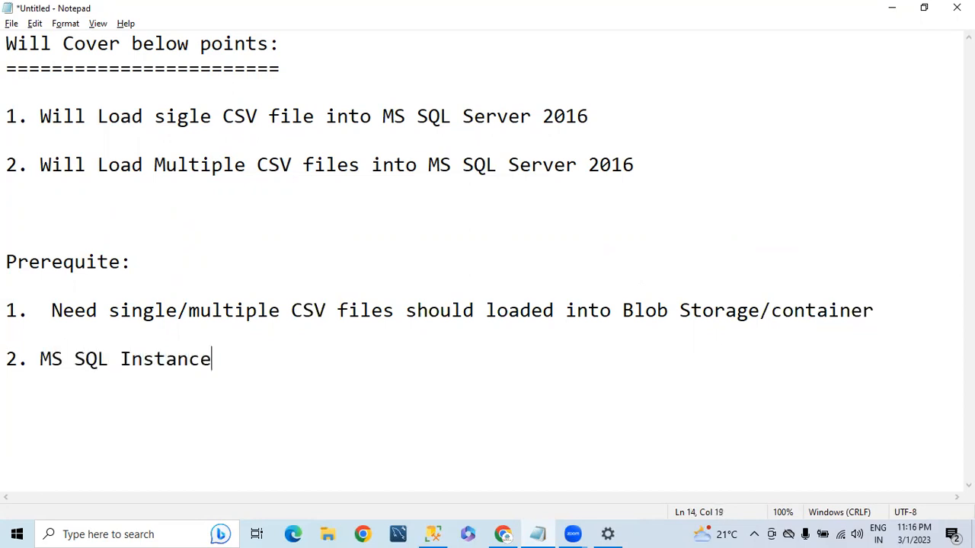
type(" should")
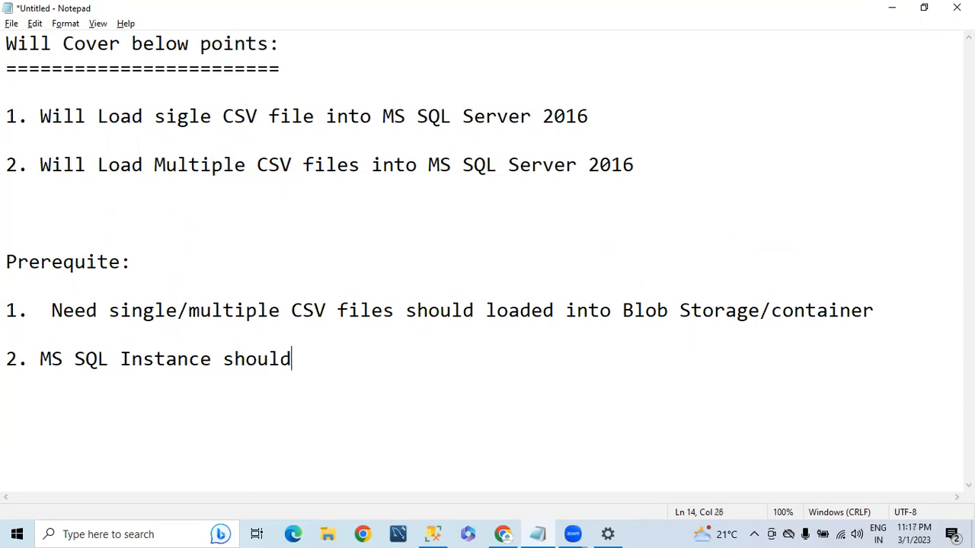
type(" be insta")
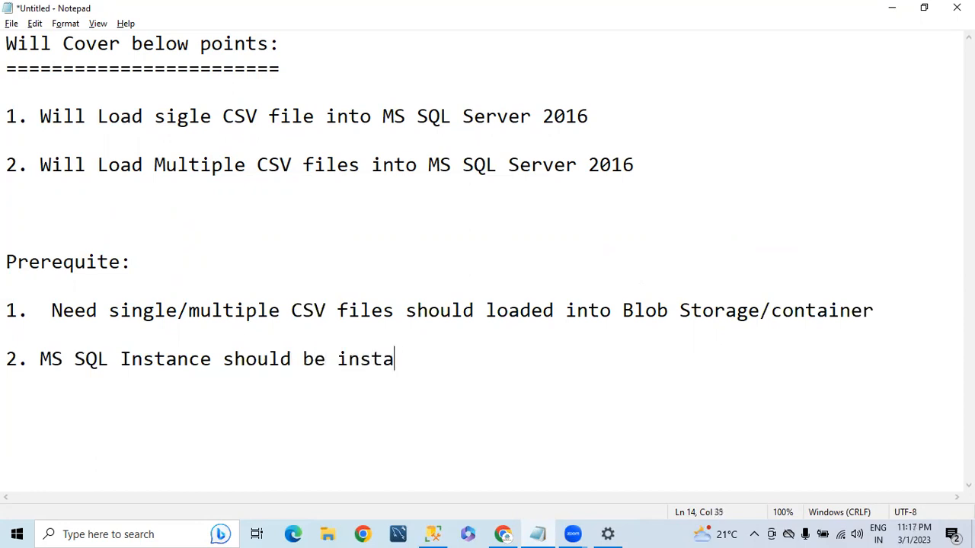
type("lled in")
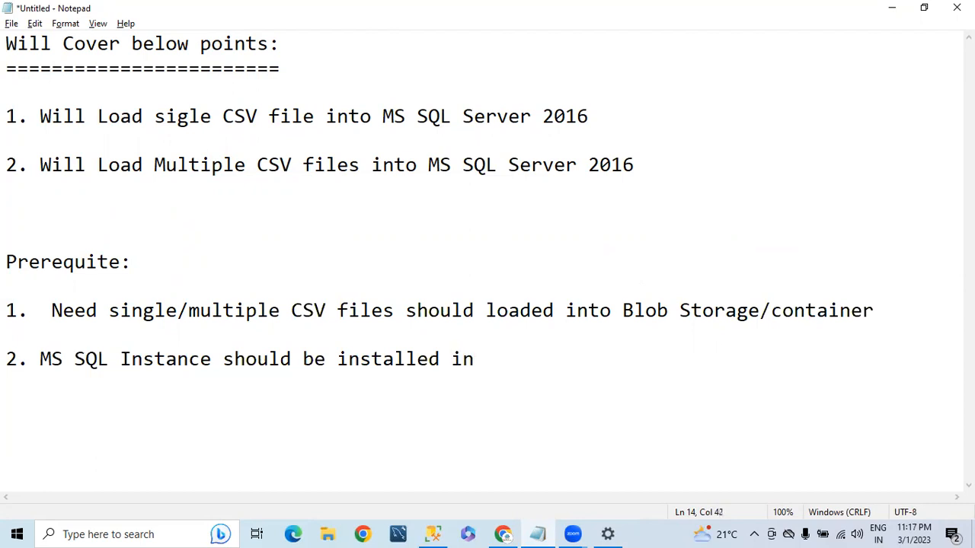
type(" auzre")
key("BackSpace")
key("BackSpace")
key("BackSpace")
key("BackSpace")
type("Azure/O")
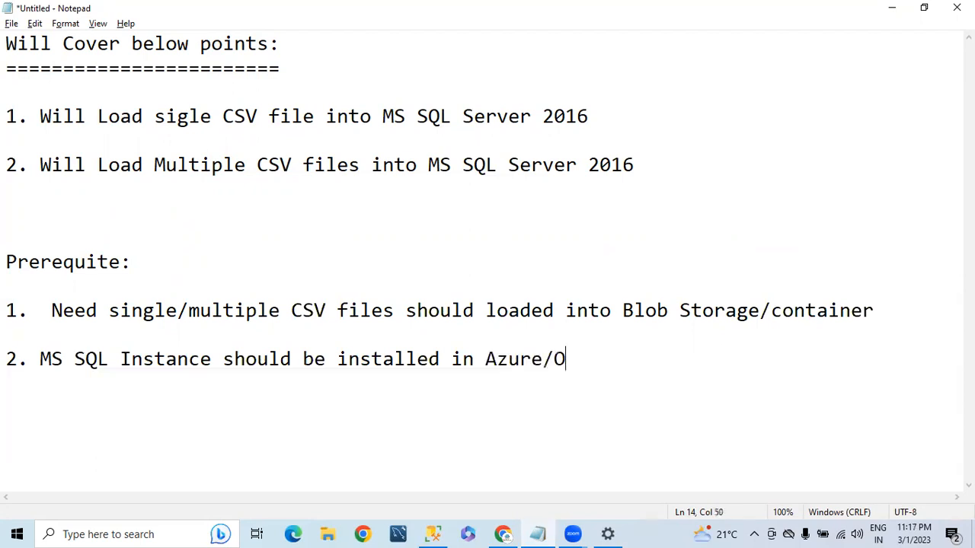
type("n-premi")
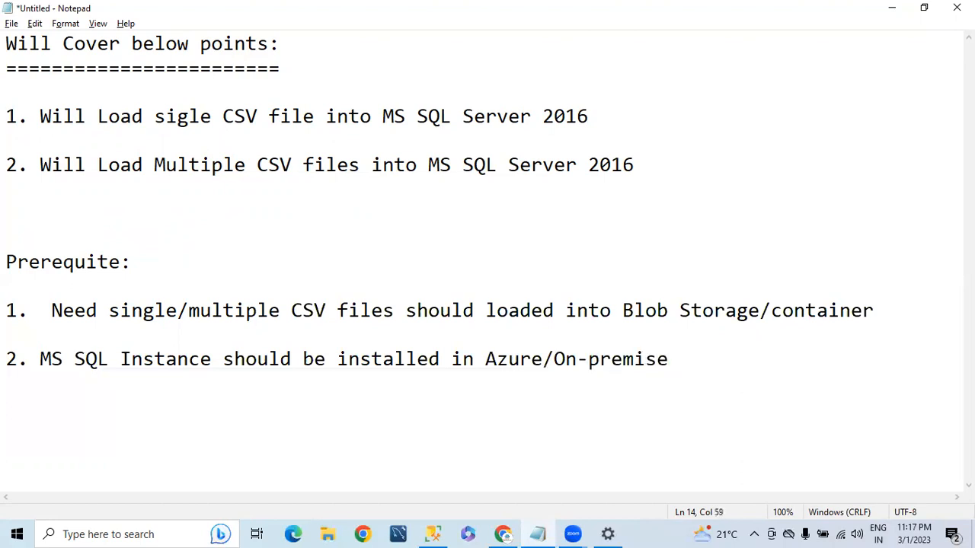
type("se")
key("Return")
Remove the extra space before Need, insert 'be' in item 1 and 'or running state' in item 2
left_click(55, 320)
key("BackSpace")
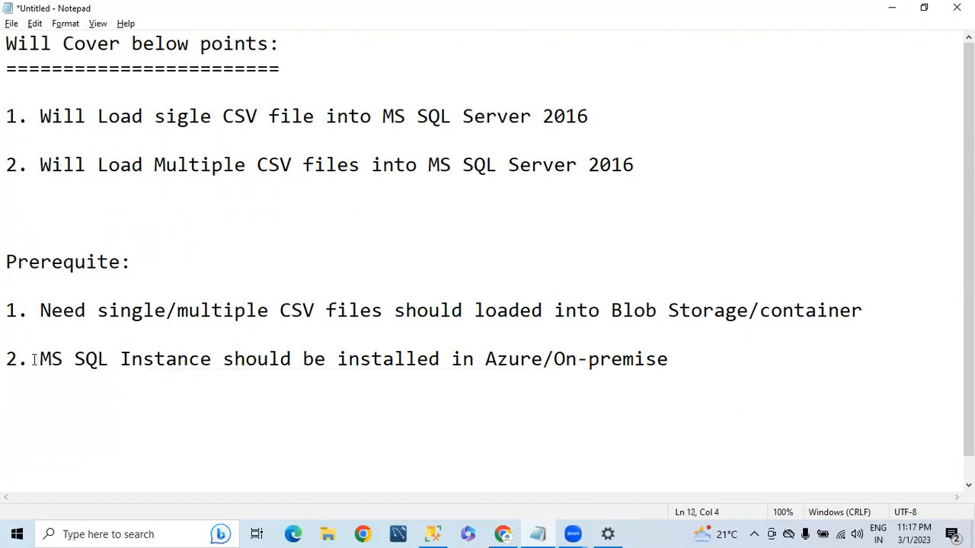
left_click_drag(204, 316, 599, 312)
left_click(618, 336)
left_click(461, 311)
type("be")
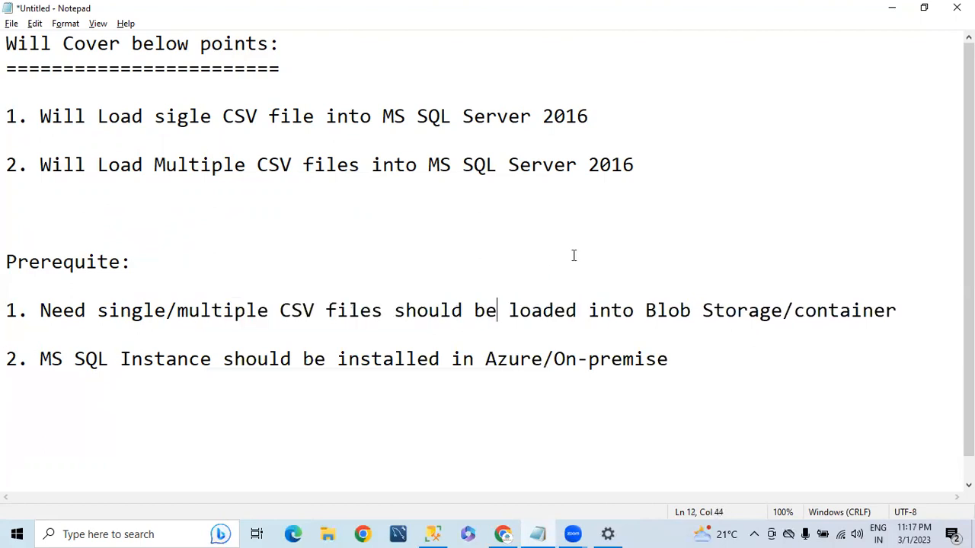
left_click_drag(668, 313, 794, 312)
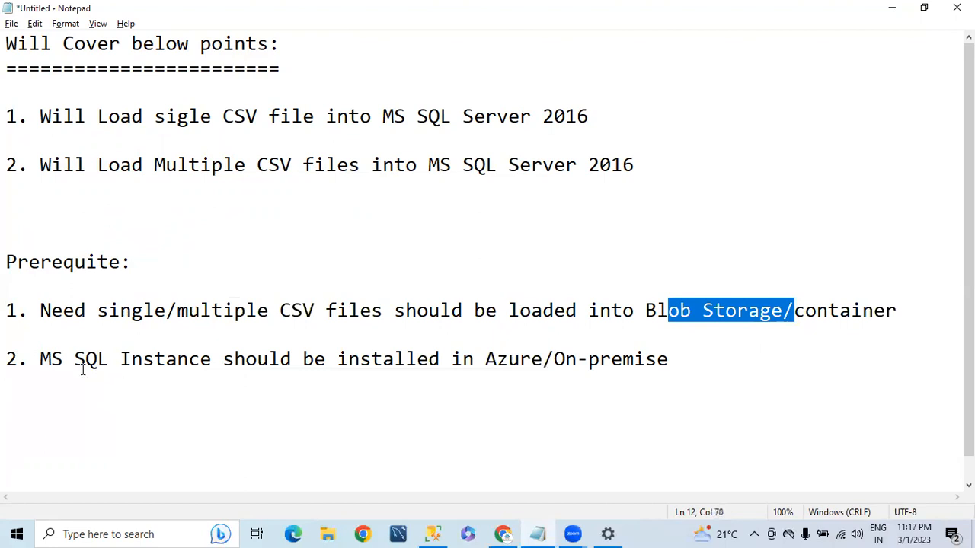
left_click(439, 359)
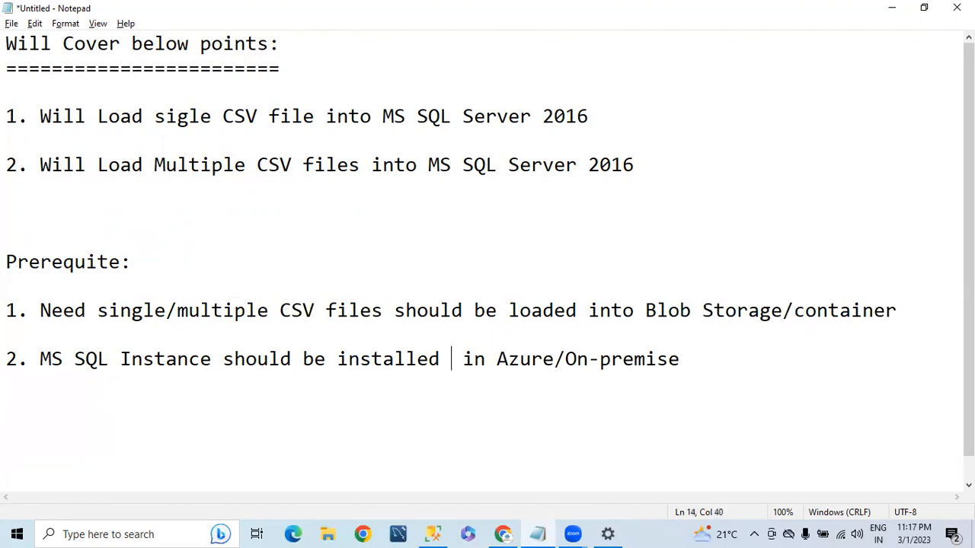
type("or running")
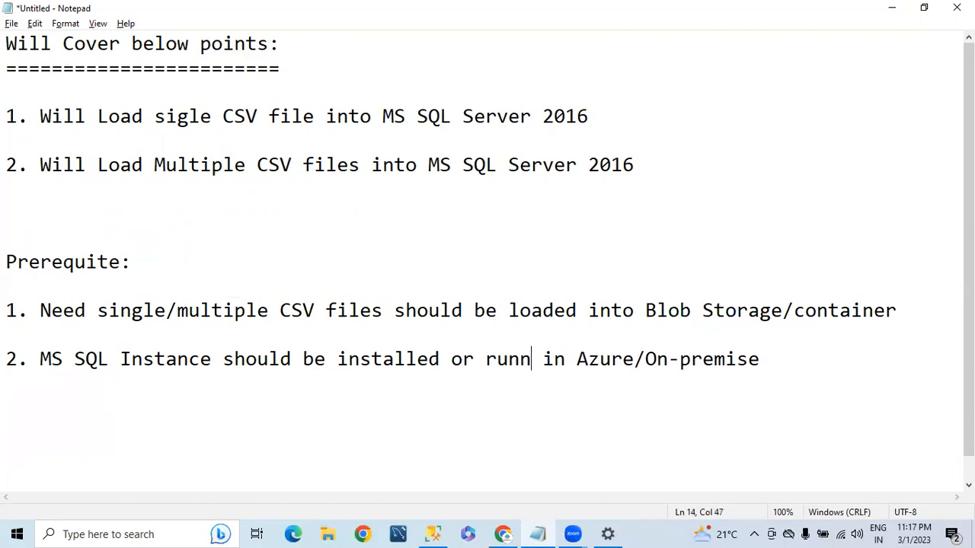
type(" state")
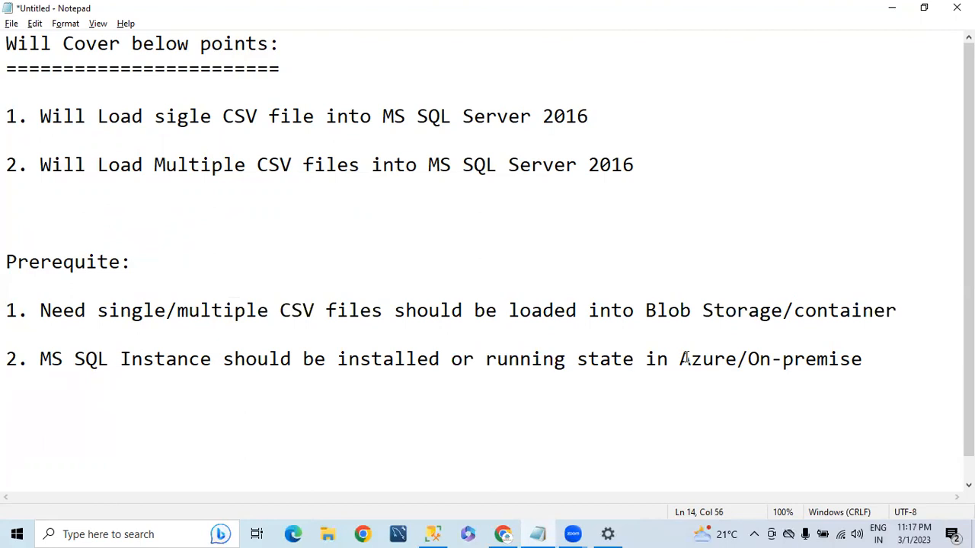
left_click_drag(680, 358, 729, 359)
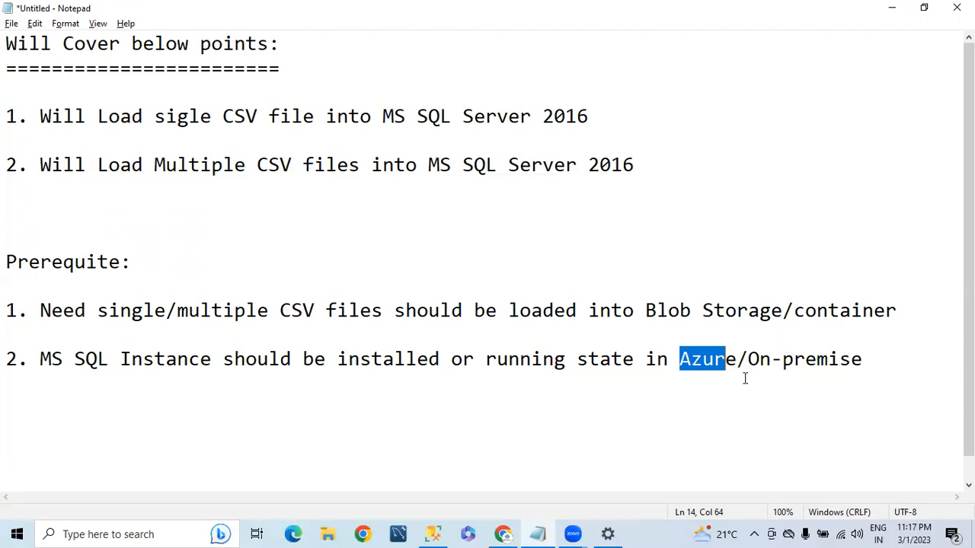
left_click(923, 373)
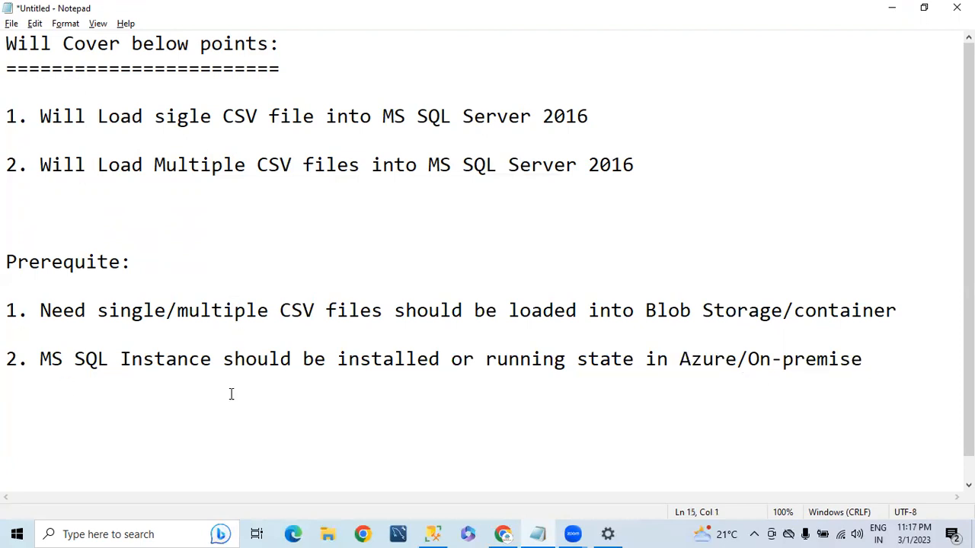
Add prerequisite '3. Need to Create Azure Data factory'
key("Return")
type("3. Need ")
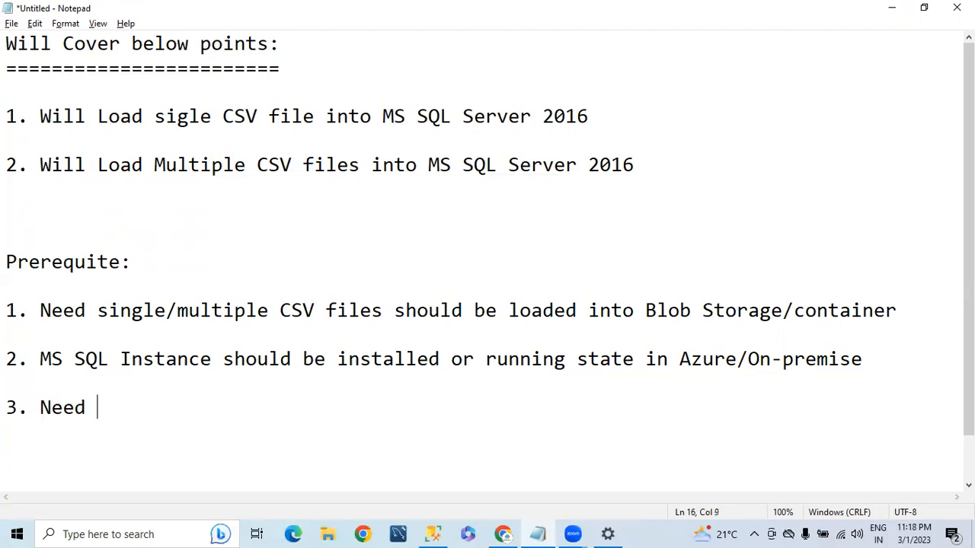
type("to Create")
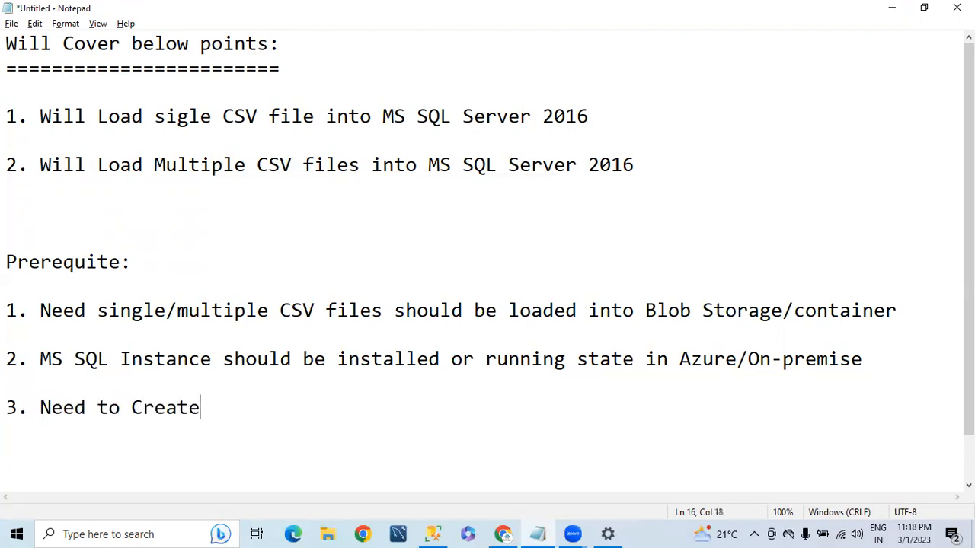
type(" Azure Data factory")
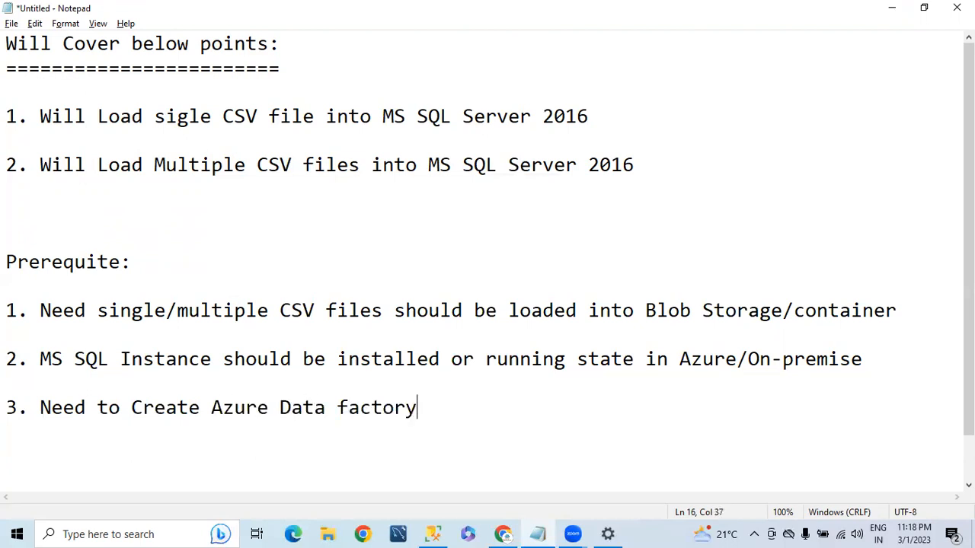
key("Return")
key("Return")
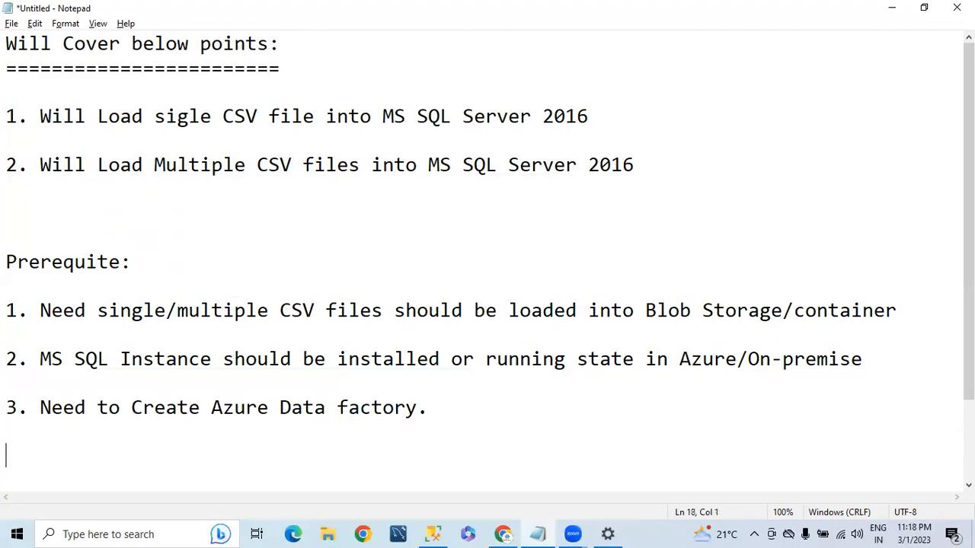
scroll(392, 425, "down", 2)
left_click_drag(456, 308, 8, 308)
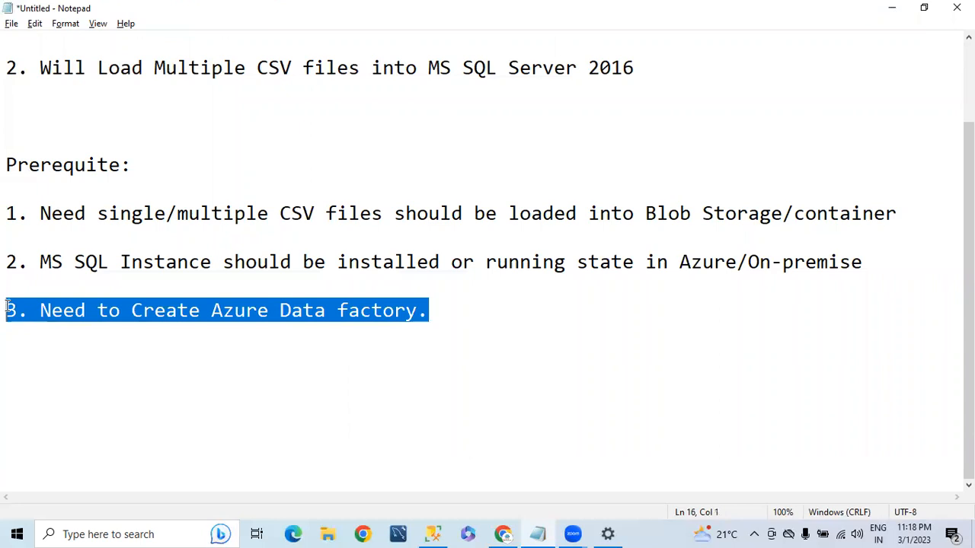
scroll(204, 263, "up", 2)
Highlight the blob storage and MS SQL instance prerequisites, then switch to the Azure portal
left_click_drag(107, 312, 918, 303)
left_click(102, 379)
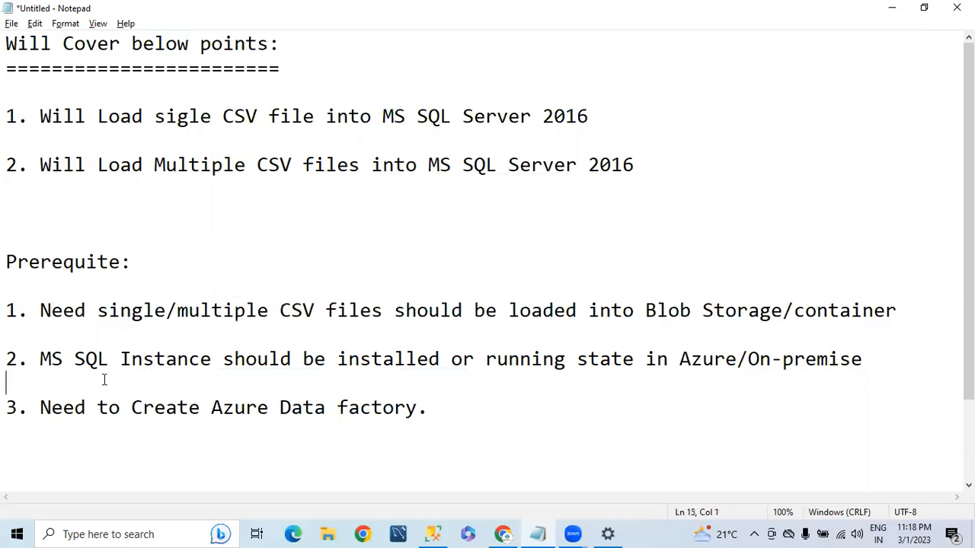
left_click_drag(41, 358, 771, 374)
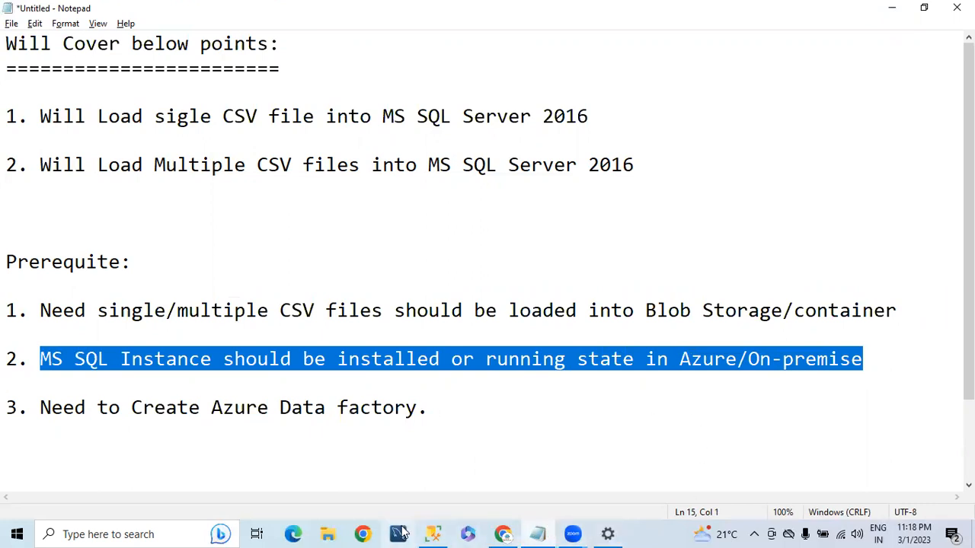
left_click(503, 534)
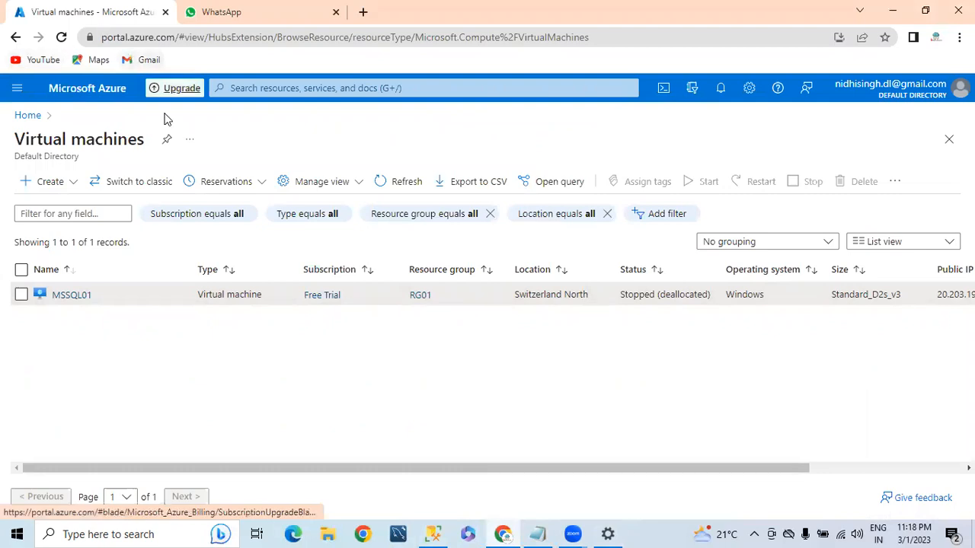
Go from the Azure home page via Storage accounts to azblobstoraggen2's Containers list
left_click(77, 95)
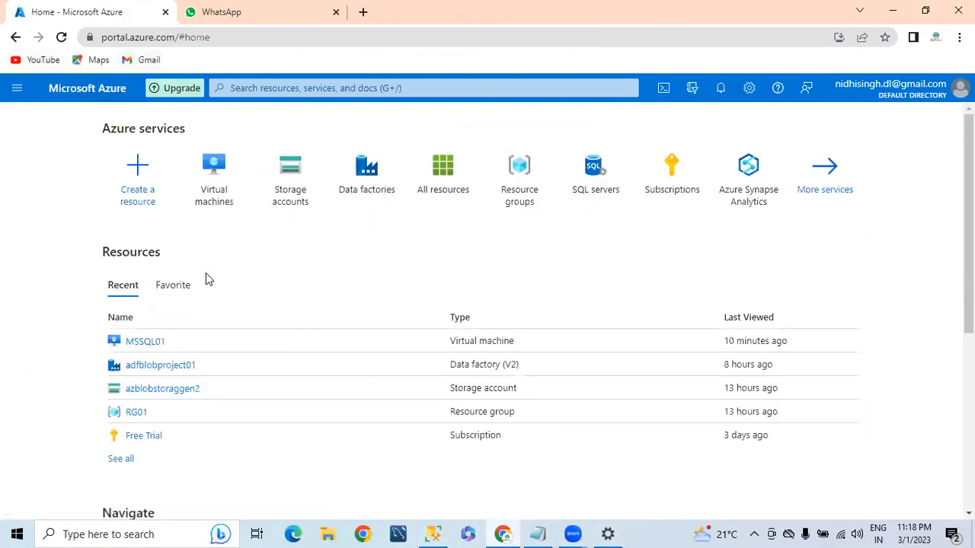
left_click(300, 175)
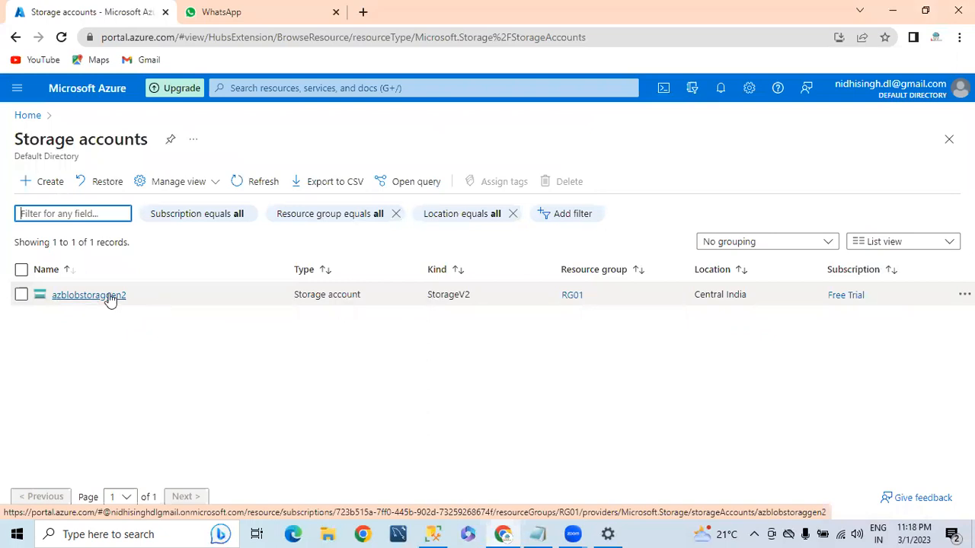
left_click(83, 297)
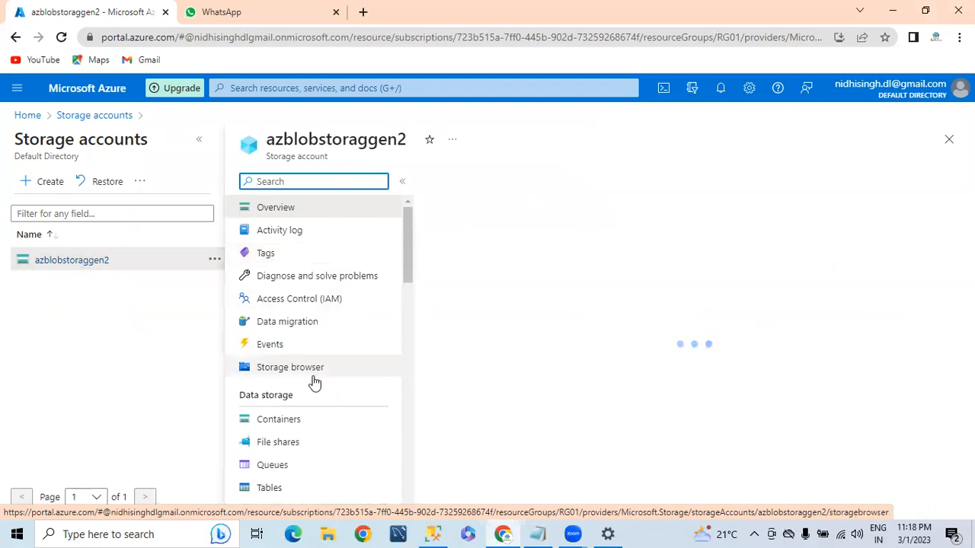
scroll(291, 414, "down", 1)
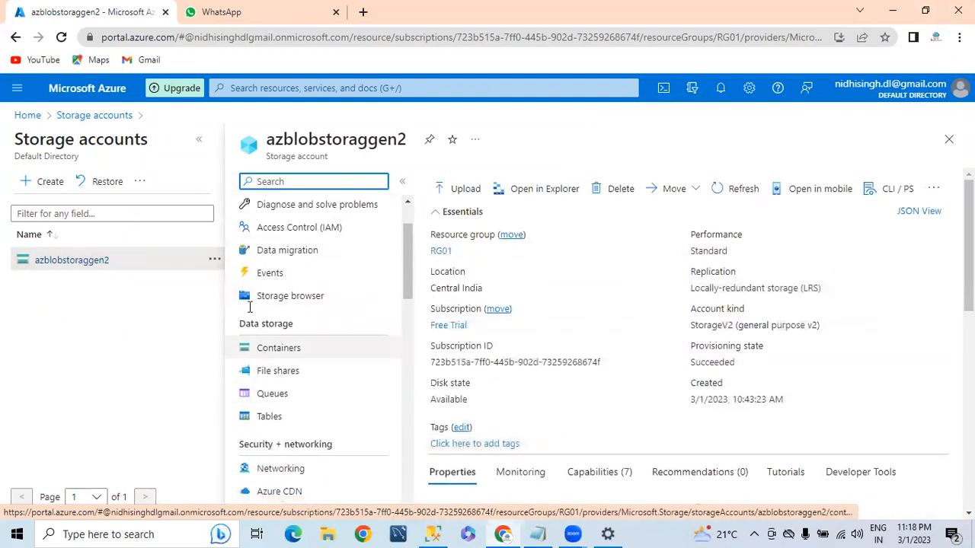
left_click(199, 140)
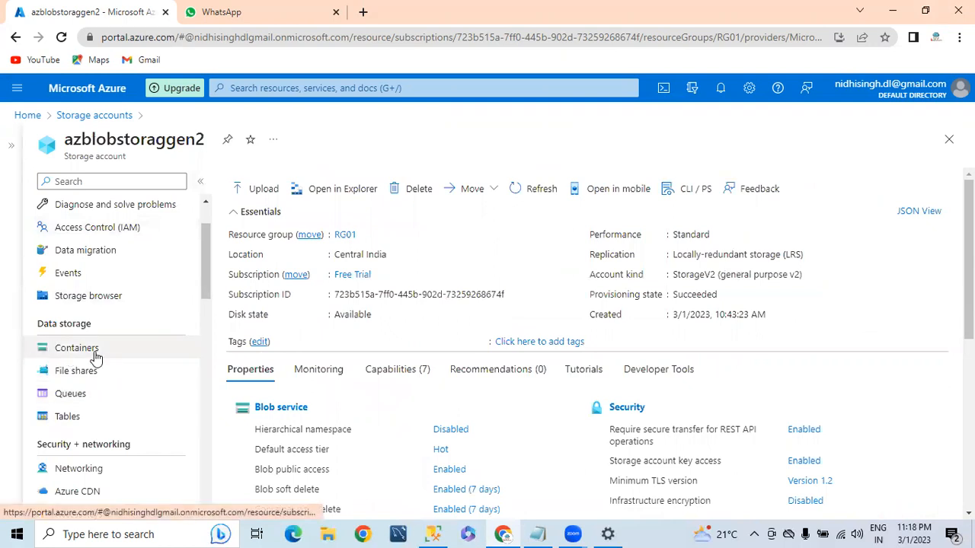
left_click(76, 348)
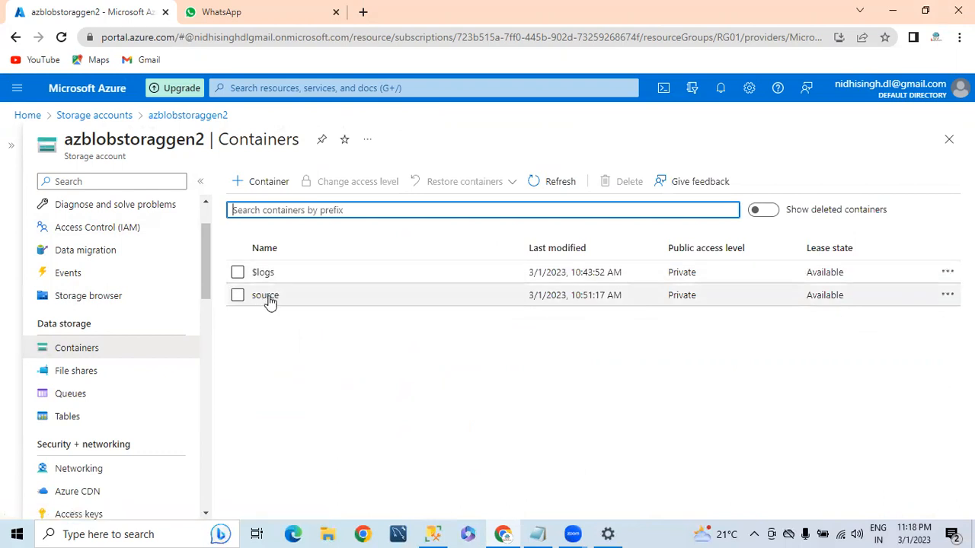
In the source container, delete 'Not able to connect DEV Instance.PNG' with its snapshots, then open emp.csv
left_click(262, 302)
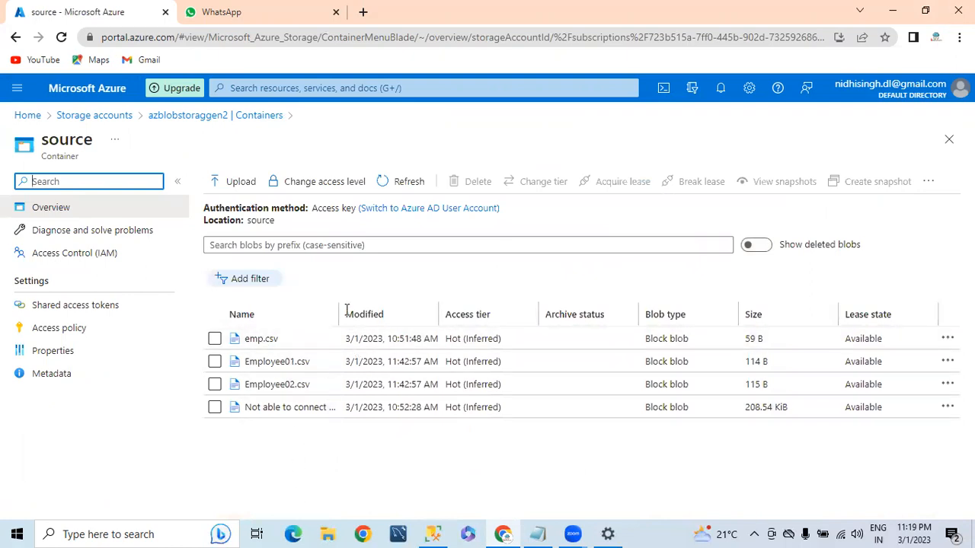
left_click_drag(338, 310, 609, 314)
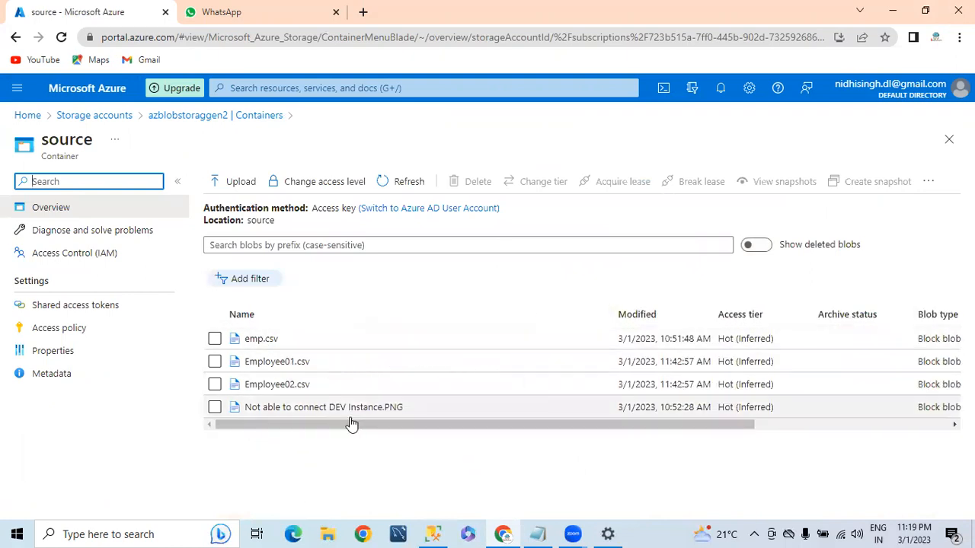
left_click(214, 406)
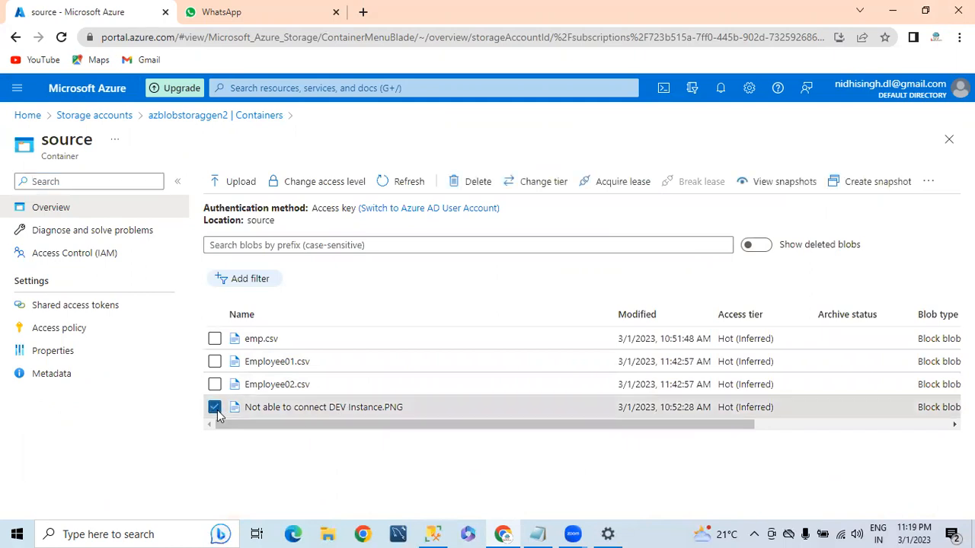
left_click(480, 183)
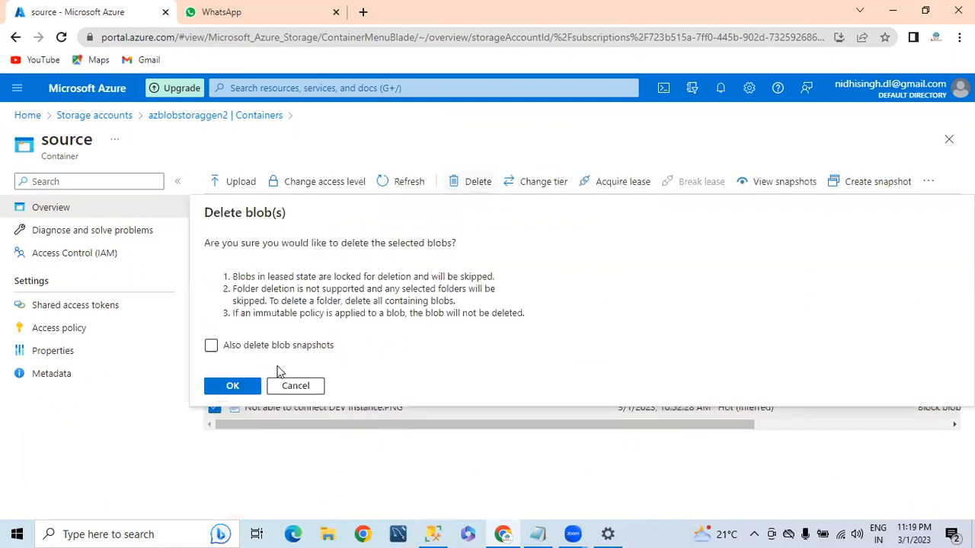
left_click(211, 345)
left_click(231, 388)
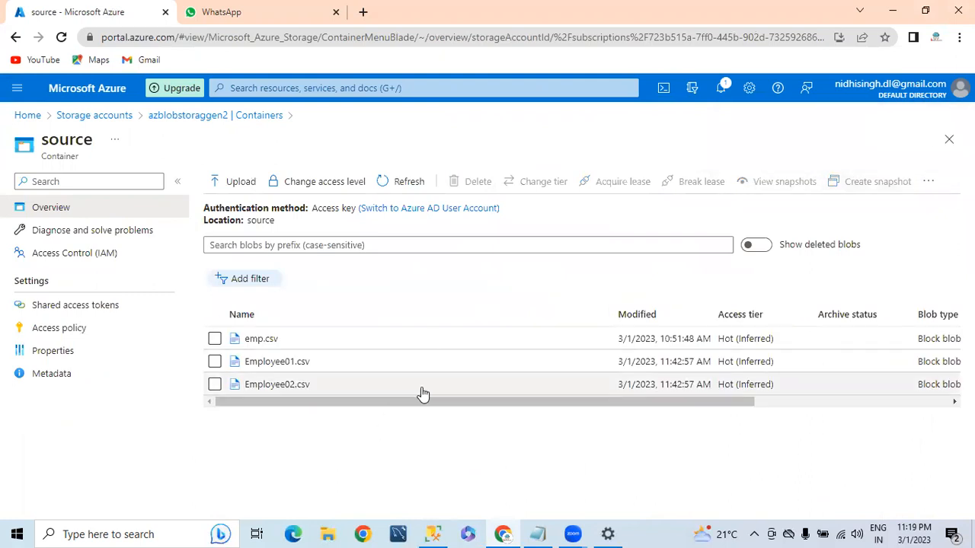
mouse_move(407, 401)
left_mouse_down()
mouse_move(540, 401)
mouse_move(408, 401)
left_mouse_up()
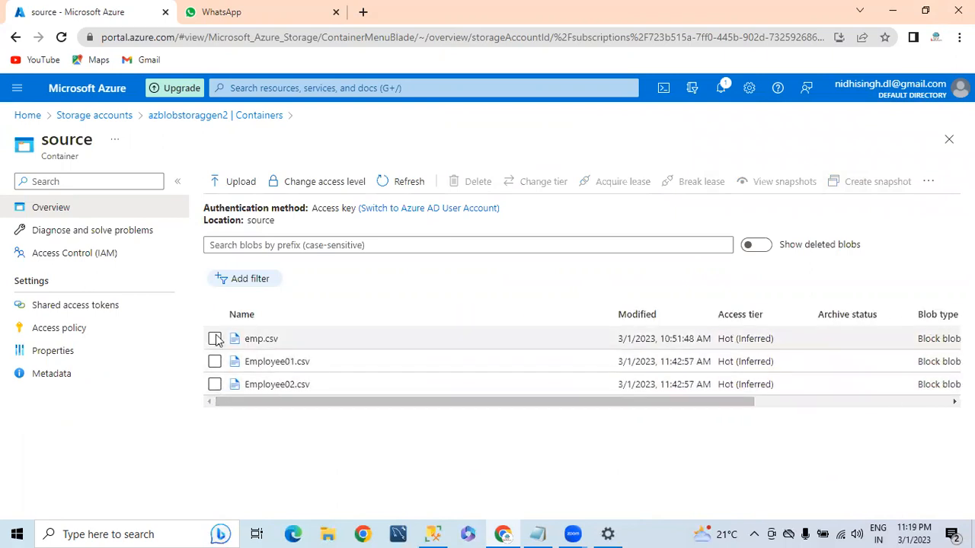
left_click(256, 341)
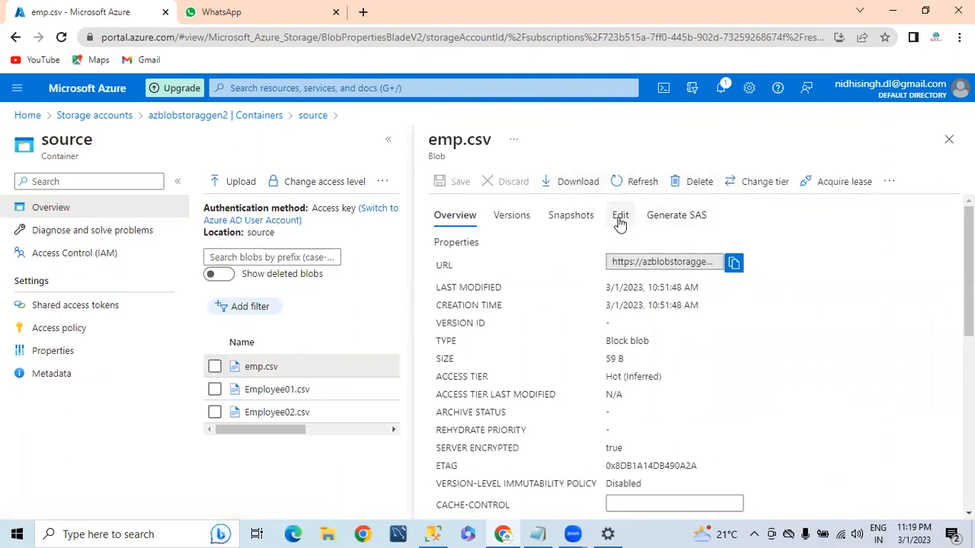
Preview emp.csv as a table and point out its Empno header and data rows
left_click(620, 218)
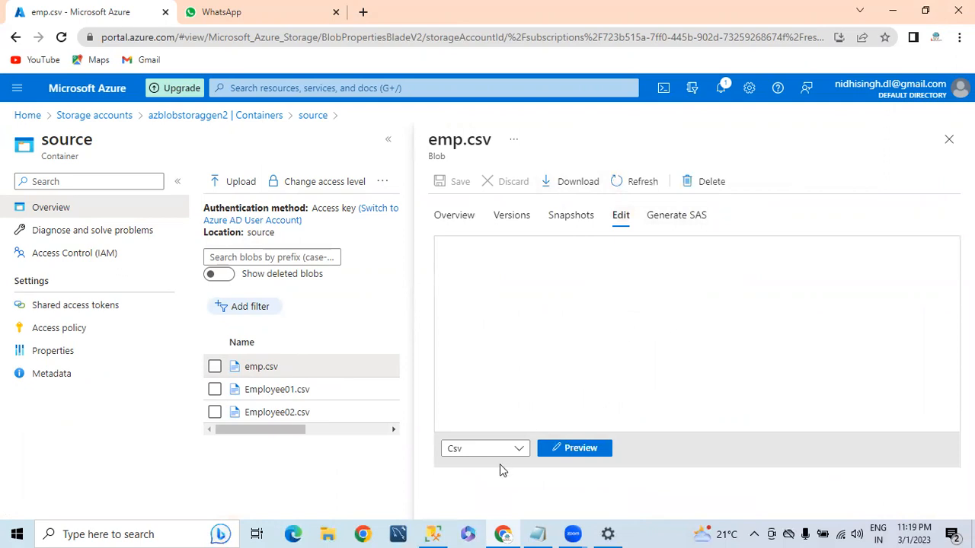
left_click(567, 449)
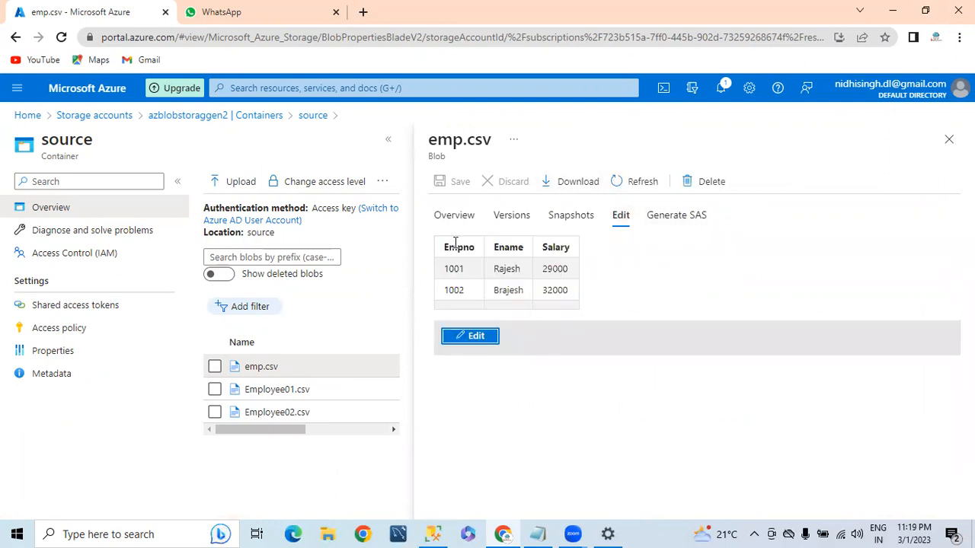
left_click_drag(445, 247, 601, 257)
left_click_drag(455, 268, 604, 300)
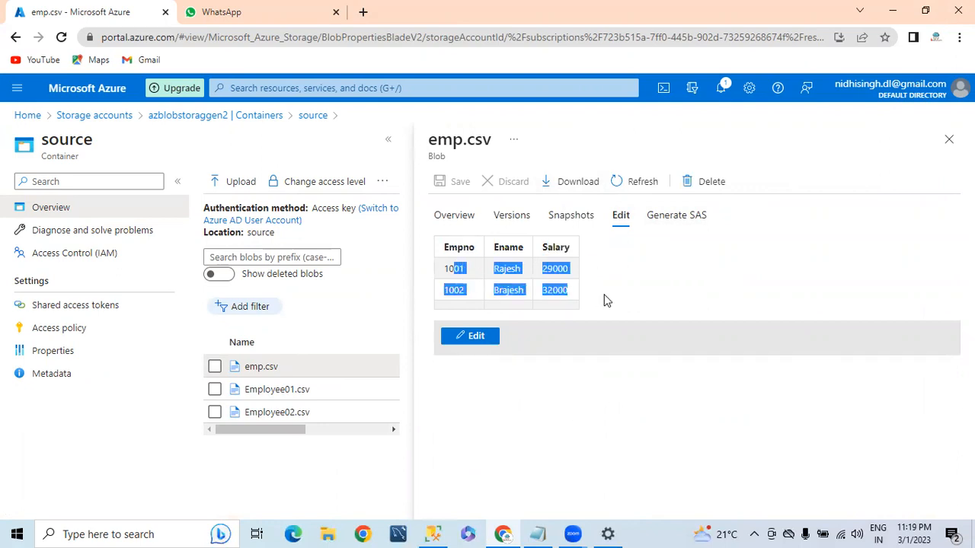
Open Employee01.csv and preview its contents as a table
left_click(215, 390)
left_click(277, 398)
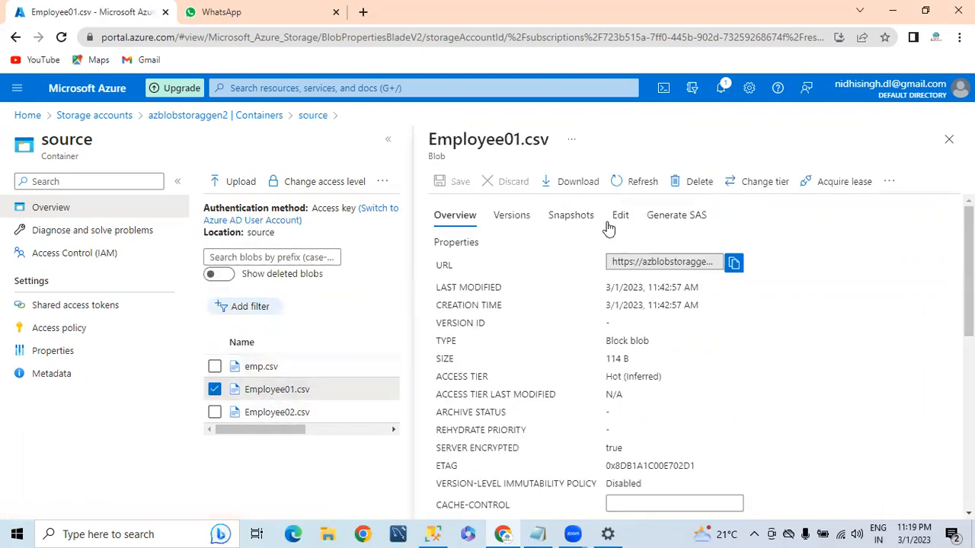
left_click(619, 218)
left_click(548, 453)
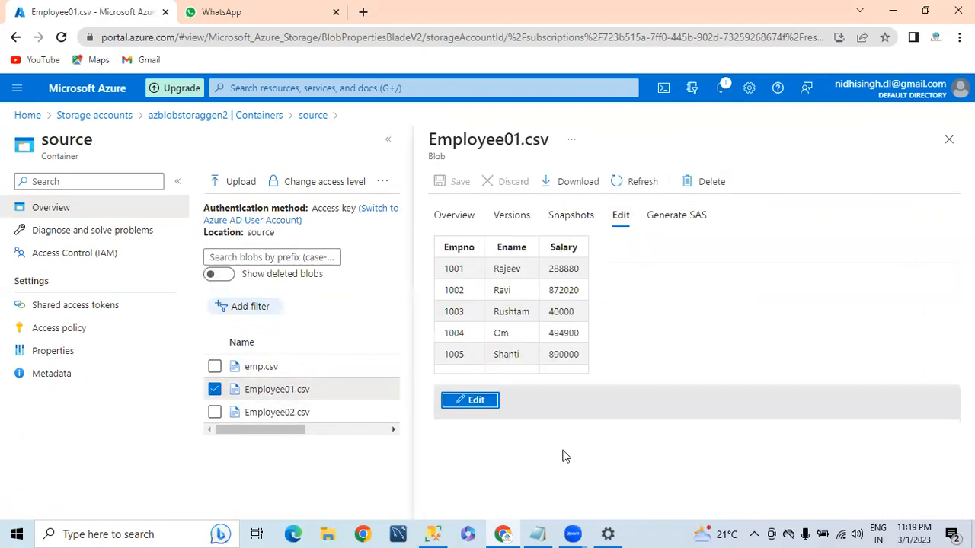
Open Employee02.csv and preview its contents as a table
left_click(214, 412)
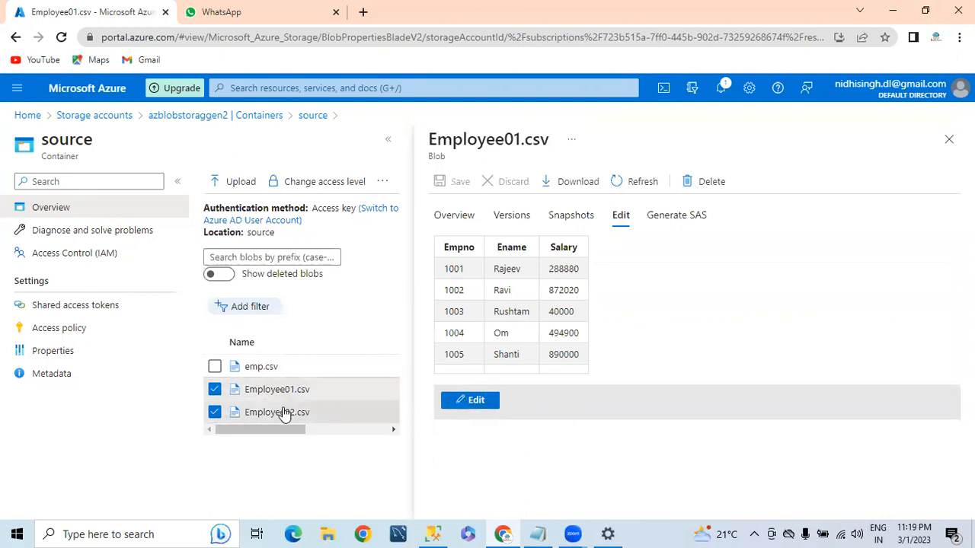
left_click(287, 412)
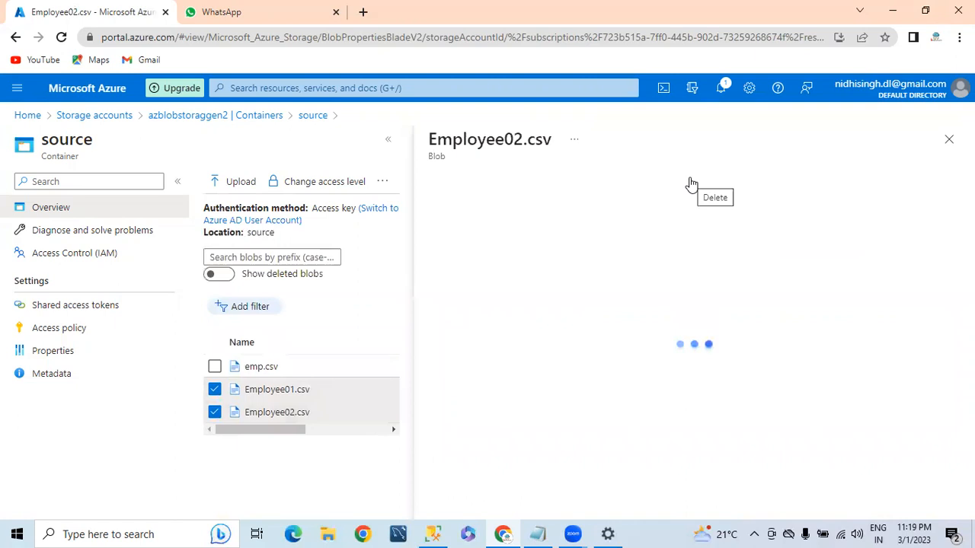
left_click(620, 216)
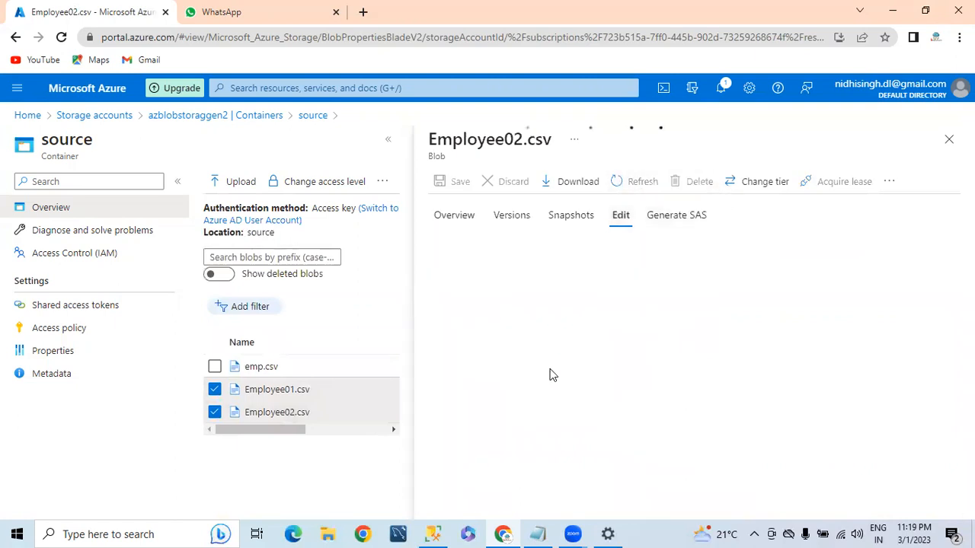
left_click(571, 455)
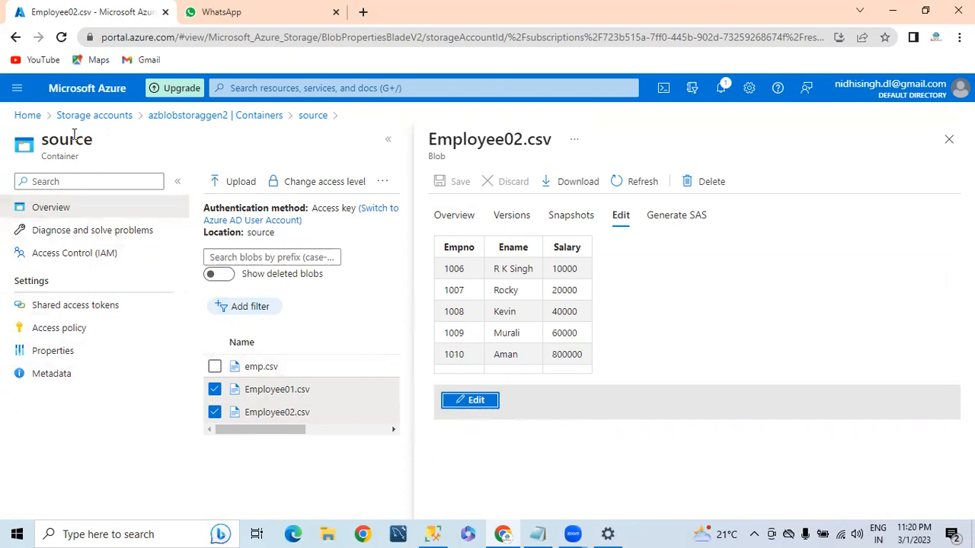
Reopen the source container, then duplicate the browser tab and go to the portal Home page
left_click(171, 118)
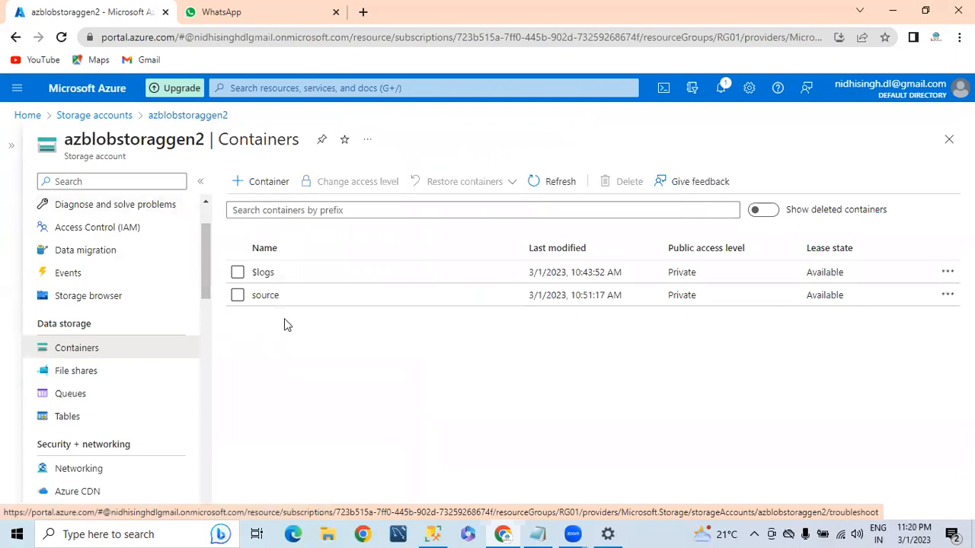
left_click(273, 296)
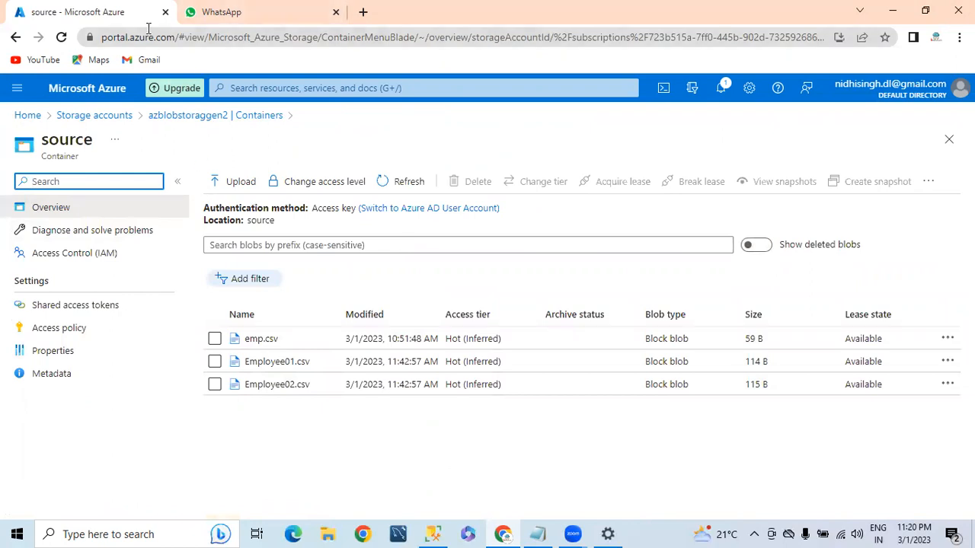
right_click(114, 14)
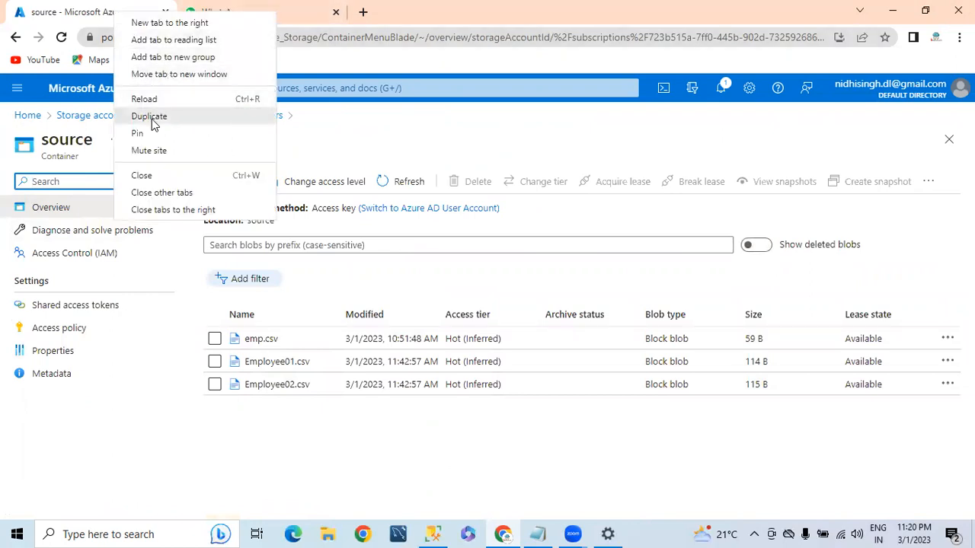
left_click(157, 116)
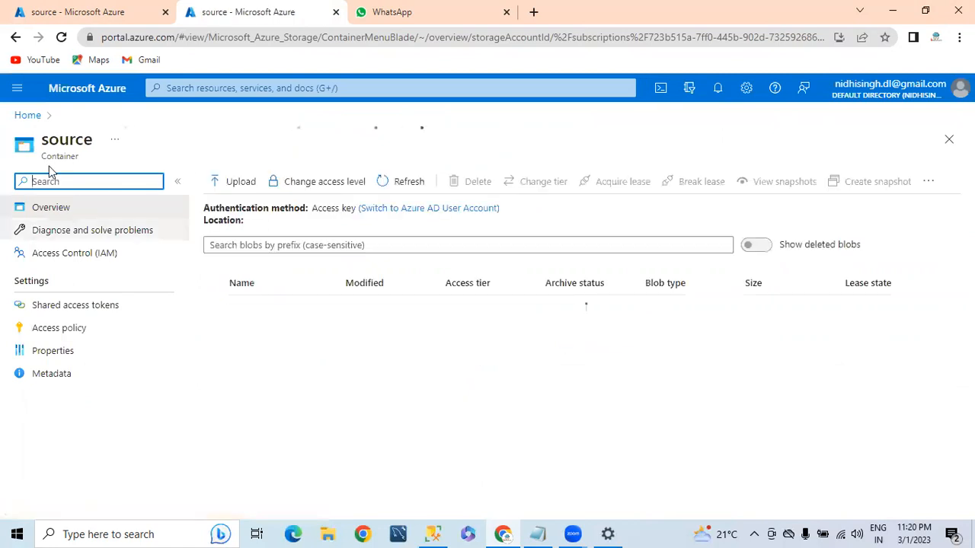
left_click(30, 116)
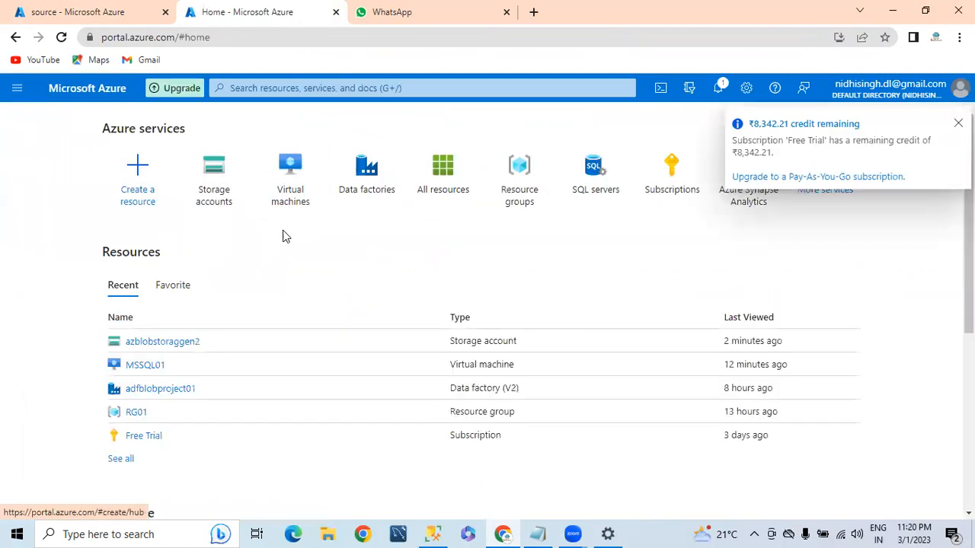
Open MSSQL01 from Virtual machines, collapse the VM list, reload, and dismiss the credit notification
left_click(301, 198)
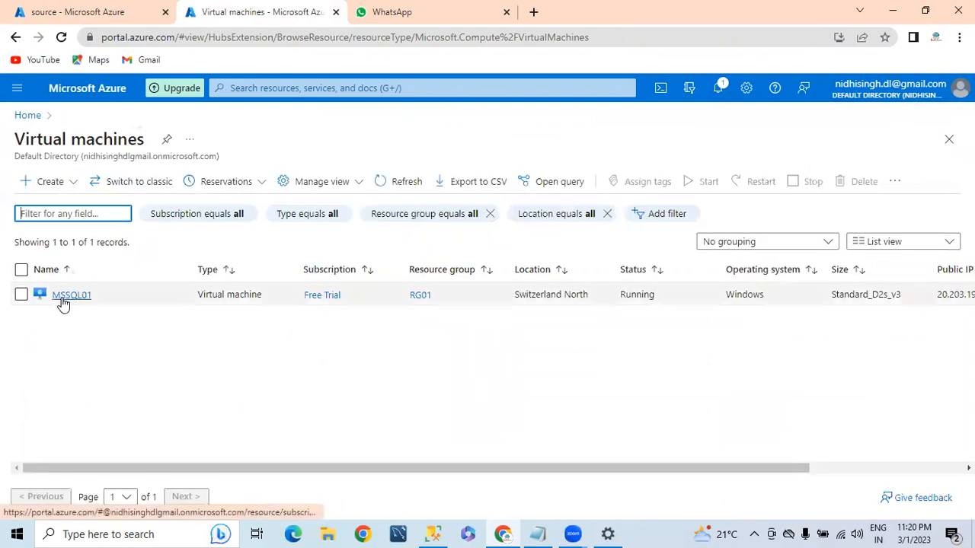
left_click(64, 300)
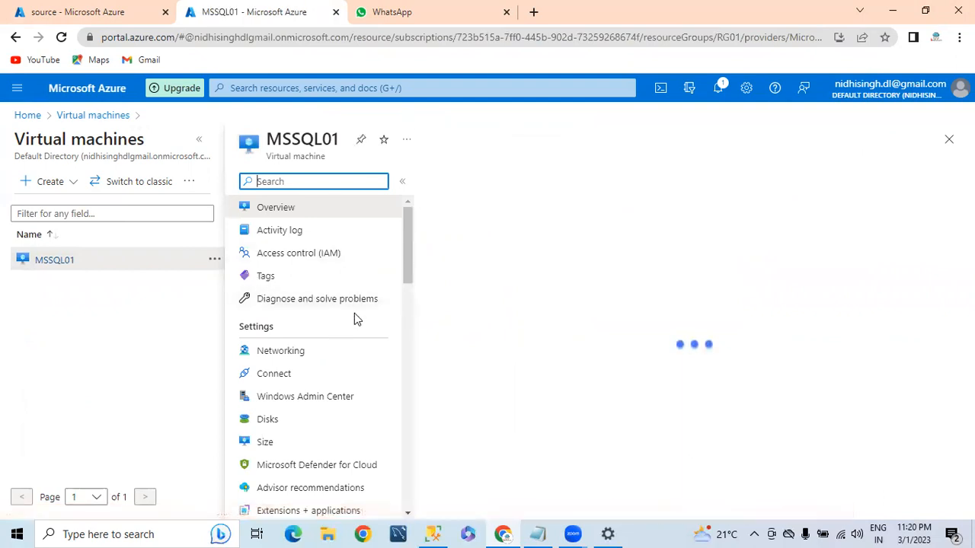
scroll(354, 313, "down", 2)
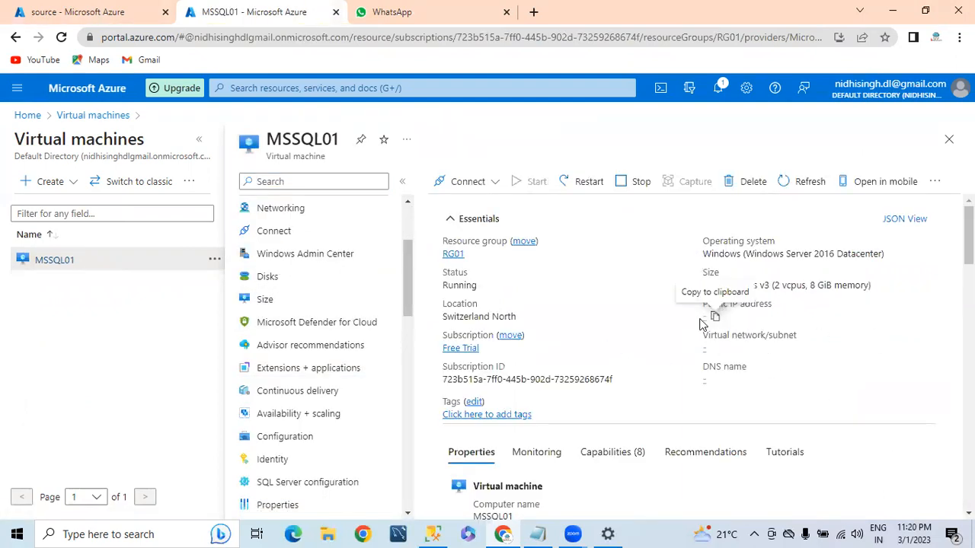
scroll(670, 304, "down", 2)
scroll(670, 305, "up", 2)
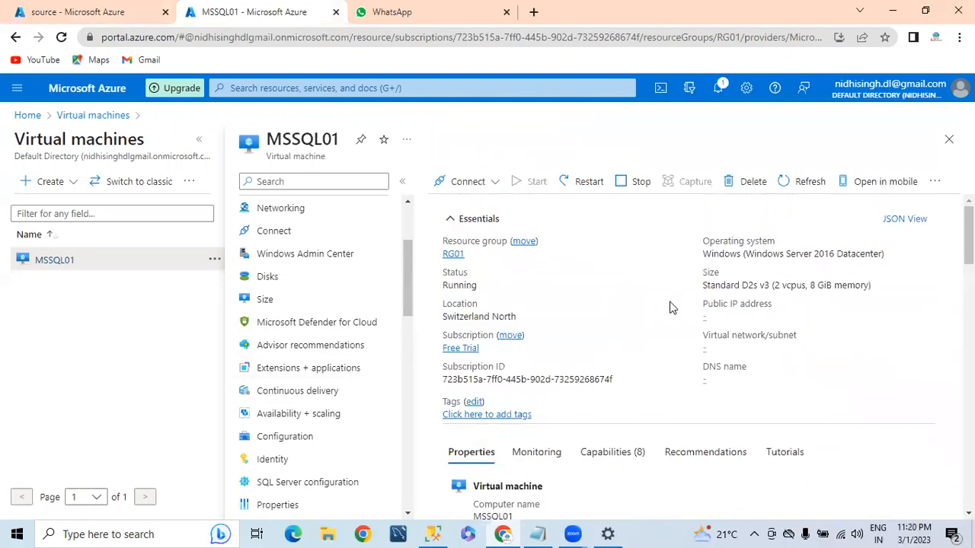
left_click(199, 139)
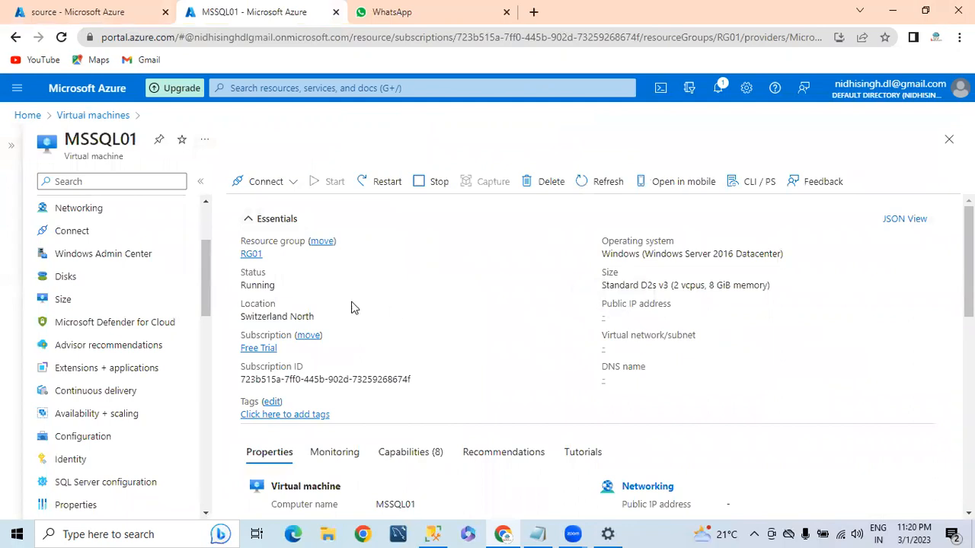
left_click(62, 37)
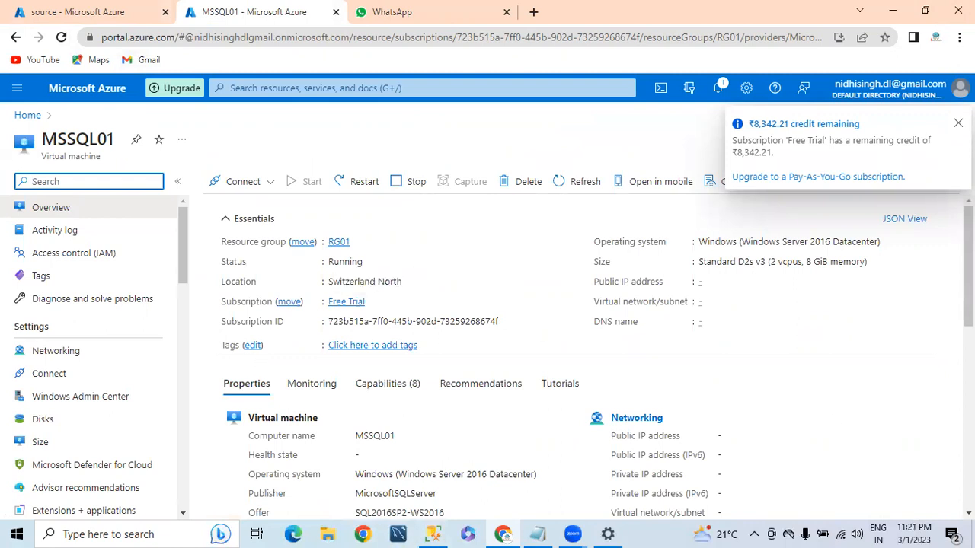
left_click(958, 123)
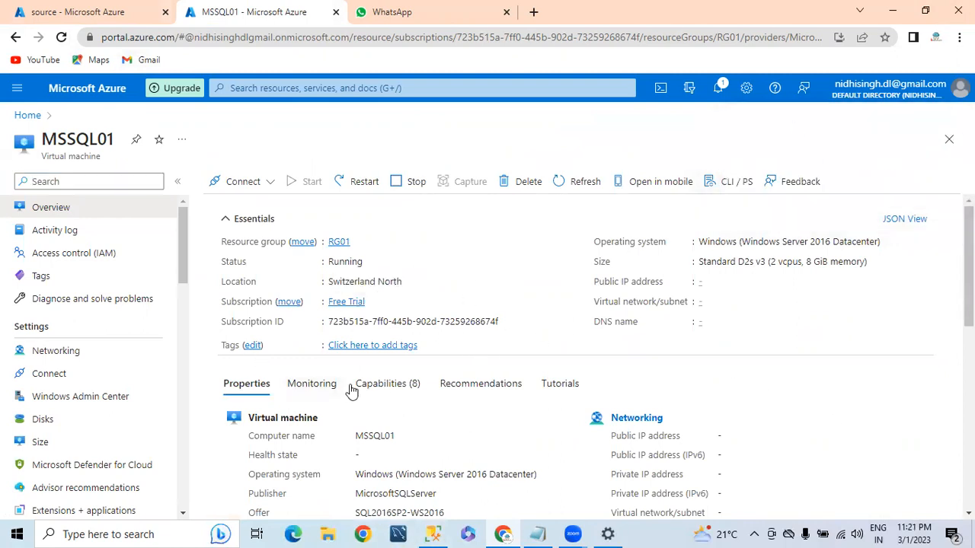
Disconnect SSMS from the server, start a new Database Engine connection, then return to Chrome
left_click(436, 533)
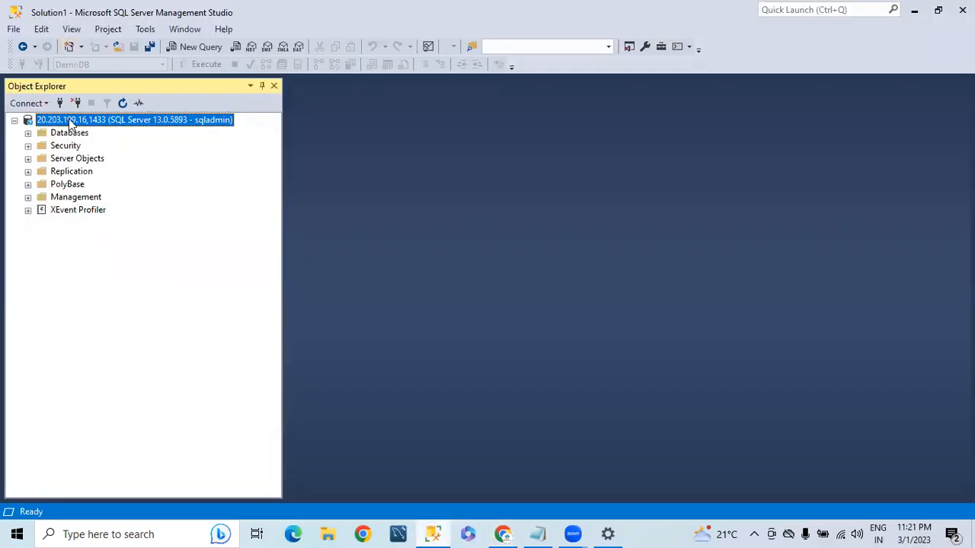
right_click(70, 120)
left_click(111, 144)
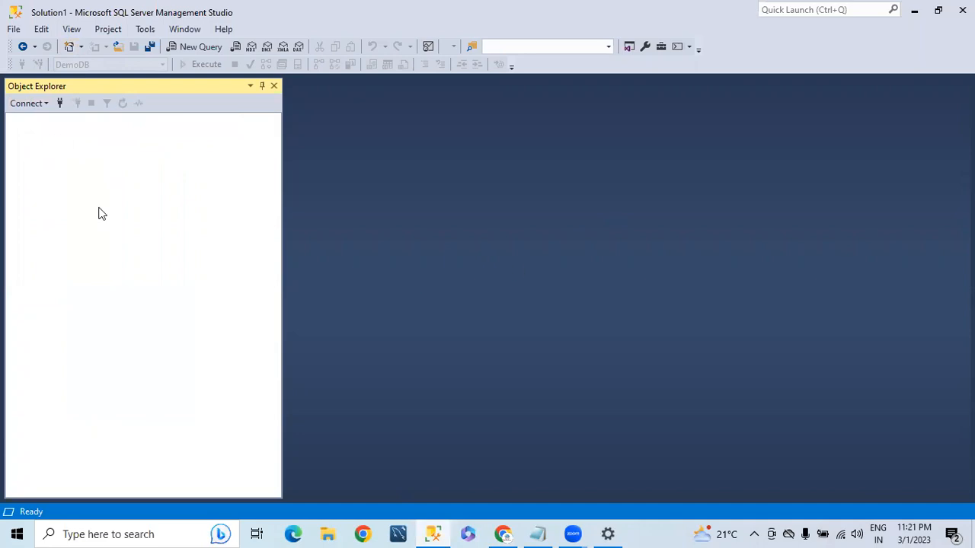
left_click(20, 103)
left_click(53, 119)
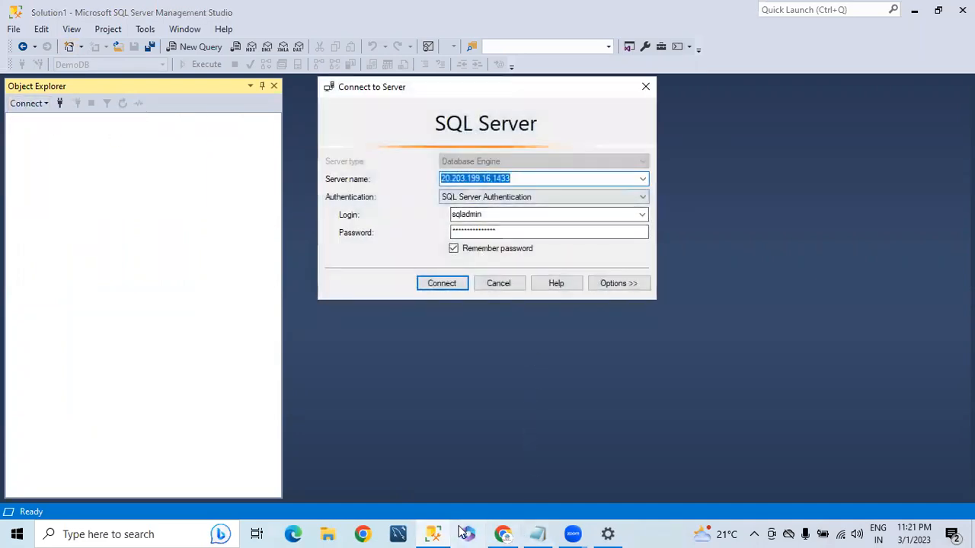
left_click(429, 532)
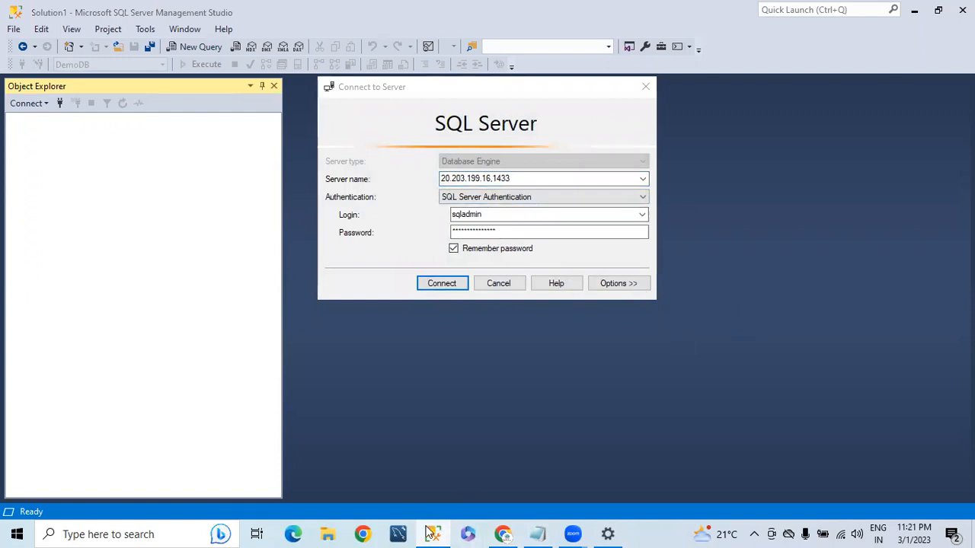
left_click(502, 534)
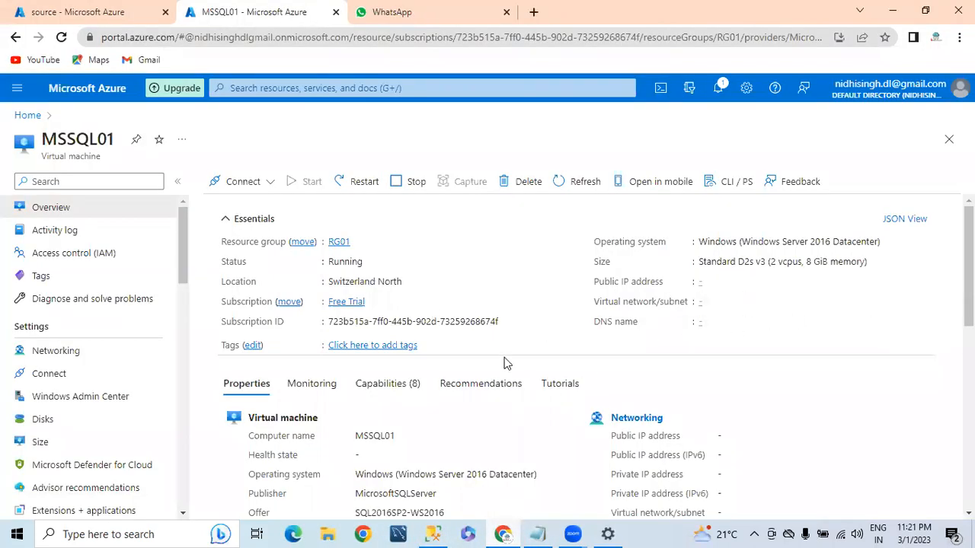
Open MSSQL01's RDP connect page and select the public IP address 20.203.199.16
left_click(245, 186)
left_click(227, 206)
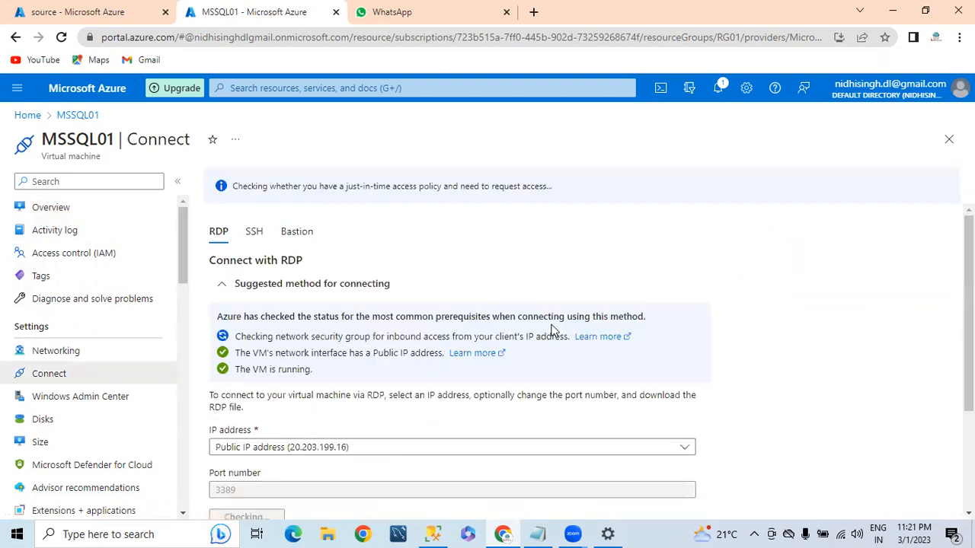
scroll(388, 377, "down", 1)
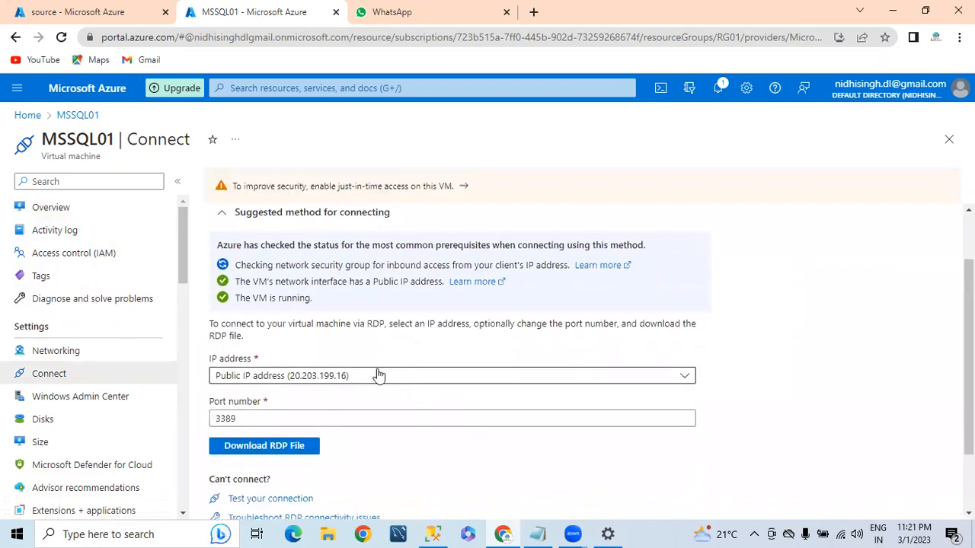
left_click(297, 376)
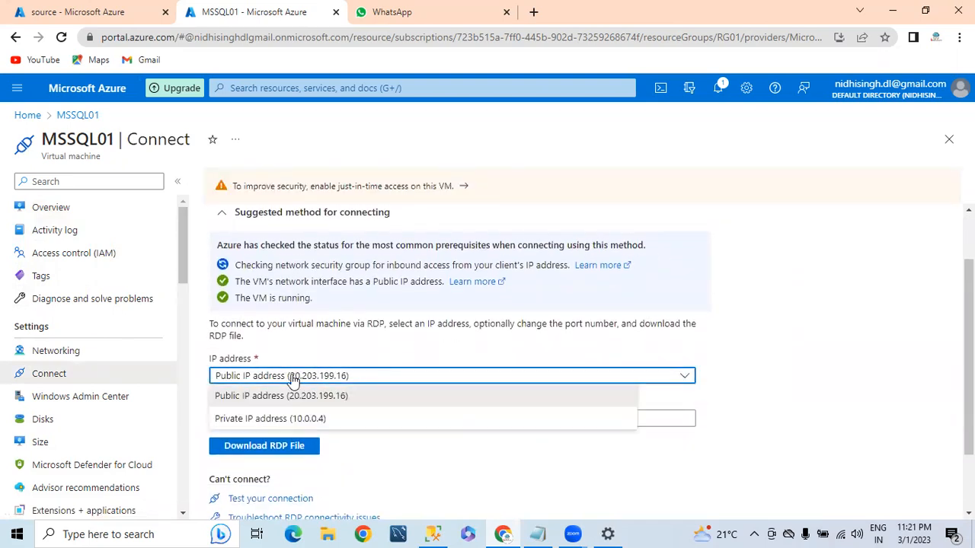
left_click(297, 394)
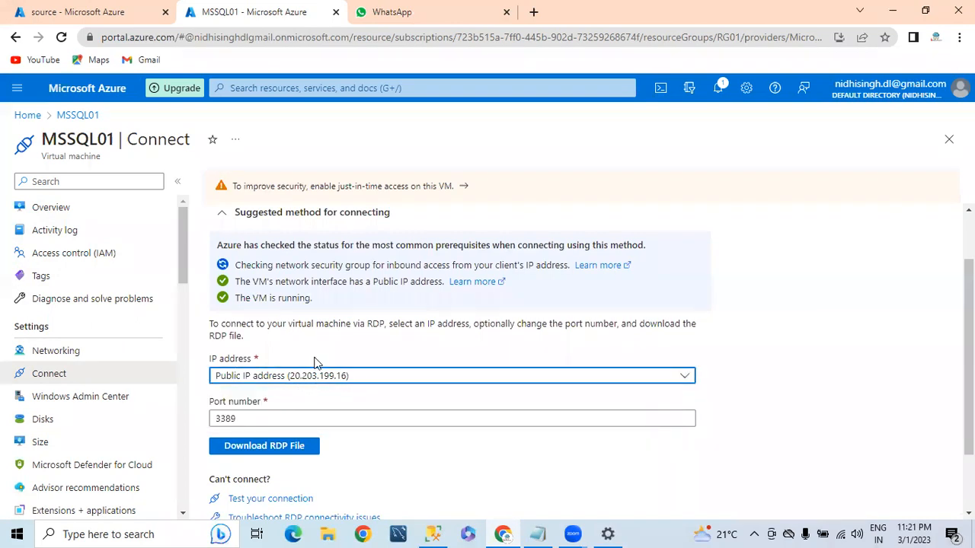
scroll(314, 362, "down", 1)
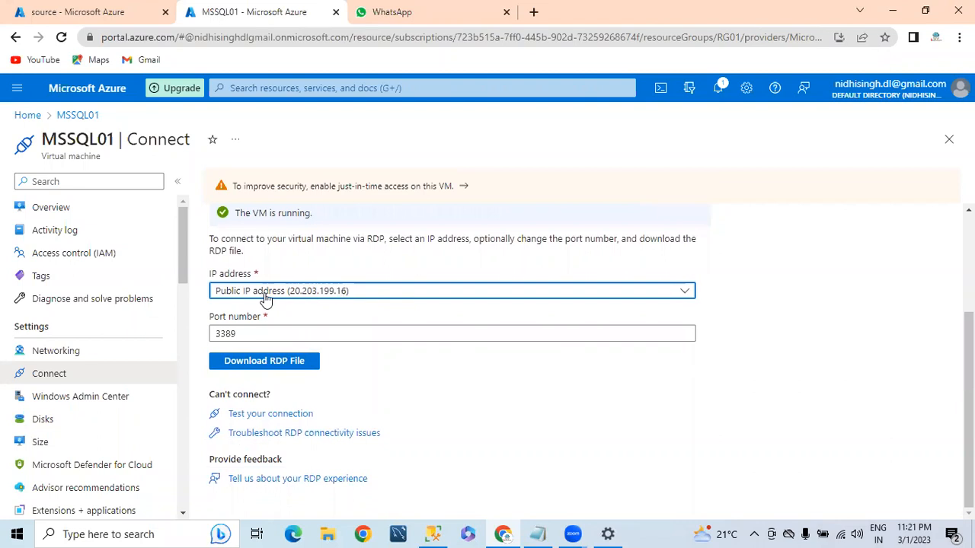
Compare the SSMS server name's IP and 1433 port against the Azure RDP connection details
left_click(436, 533)
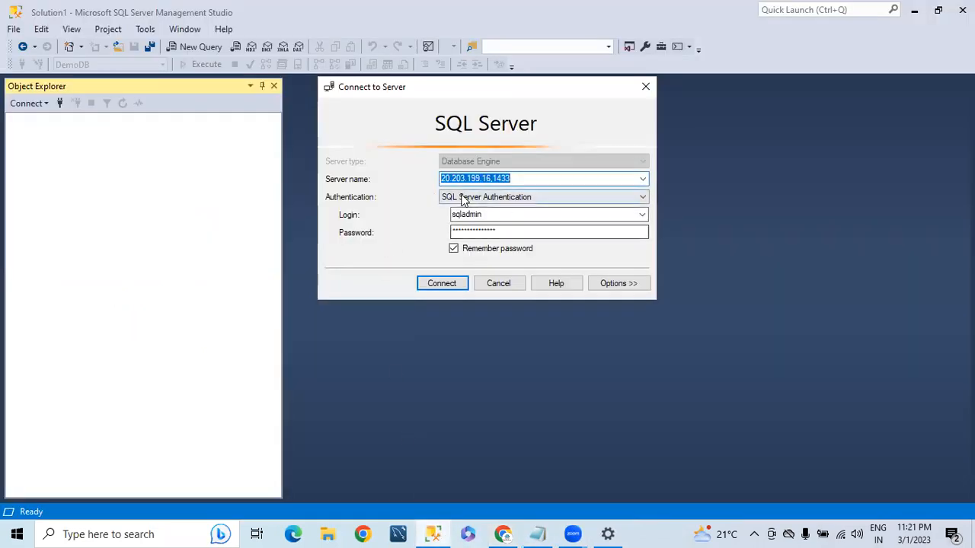
left_click(441, 179)
left_click_drag(442, 179, 492, 180)
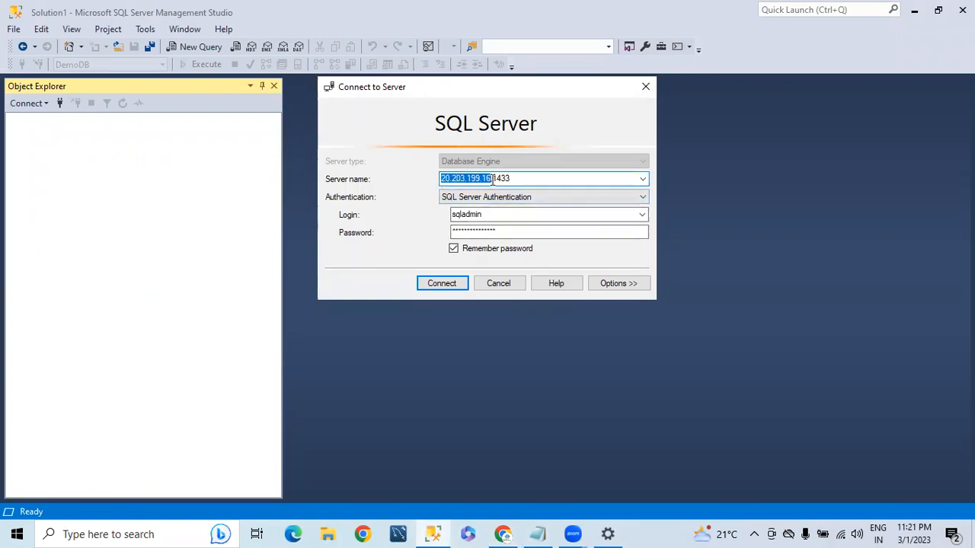
key("alt+Tab")
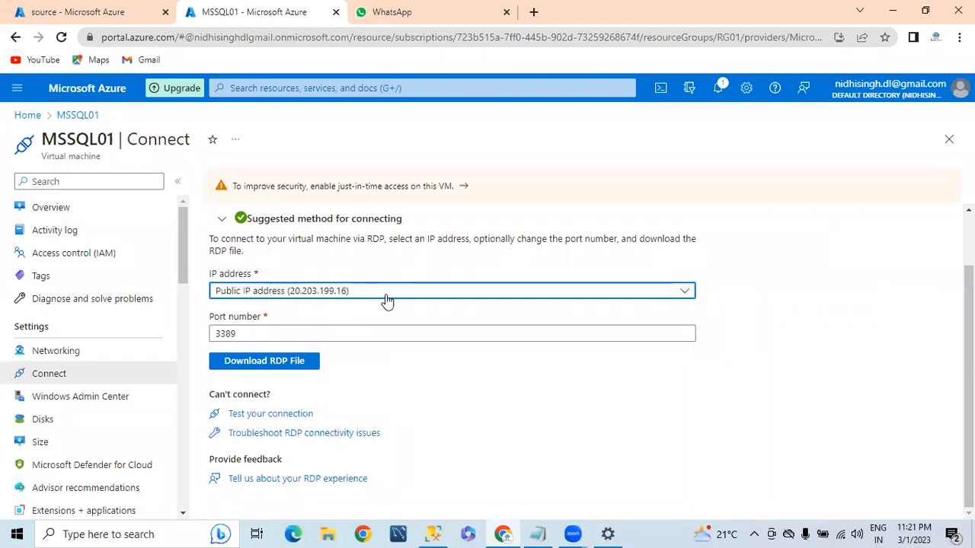
key("alt+Tab")
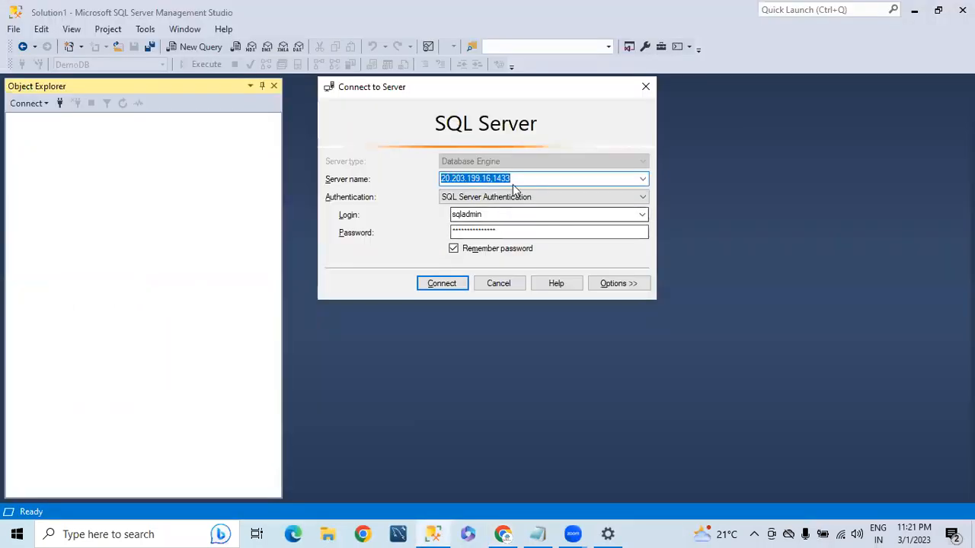
left_click(516, 179)
key("shift+Left")
key("shift+Left")
key("shift+Left")
key("shift+Left")
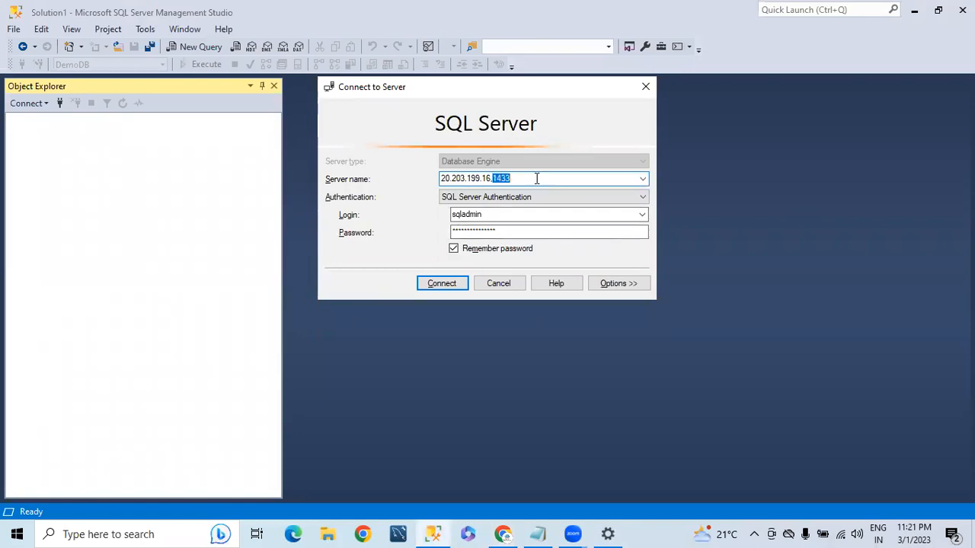
key("alt+Tab")
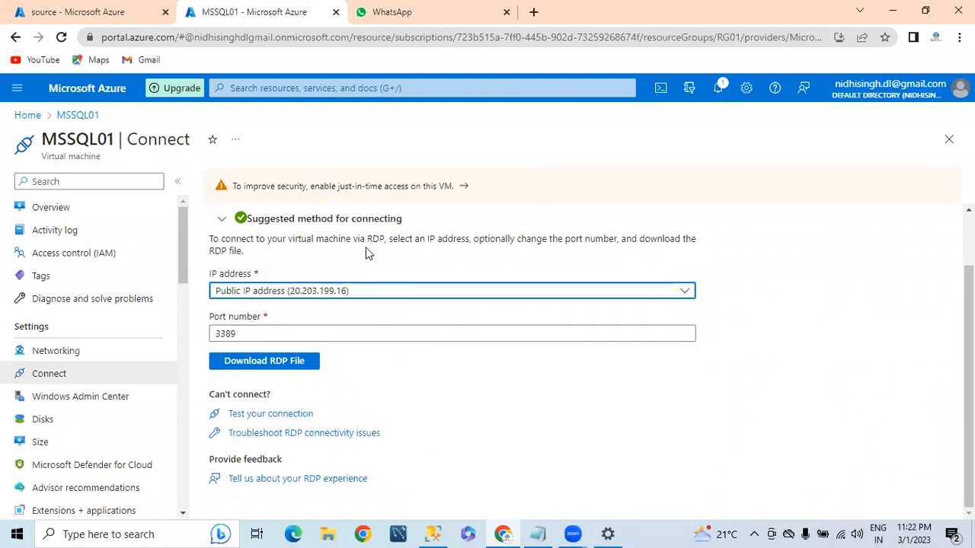
scroll(91, 366, "down", 2)
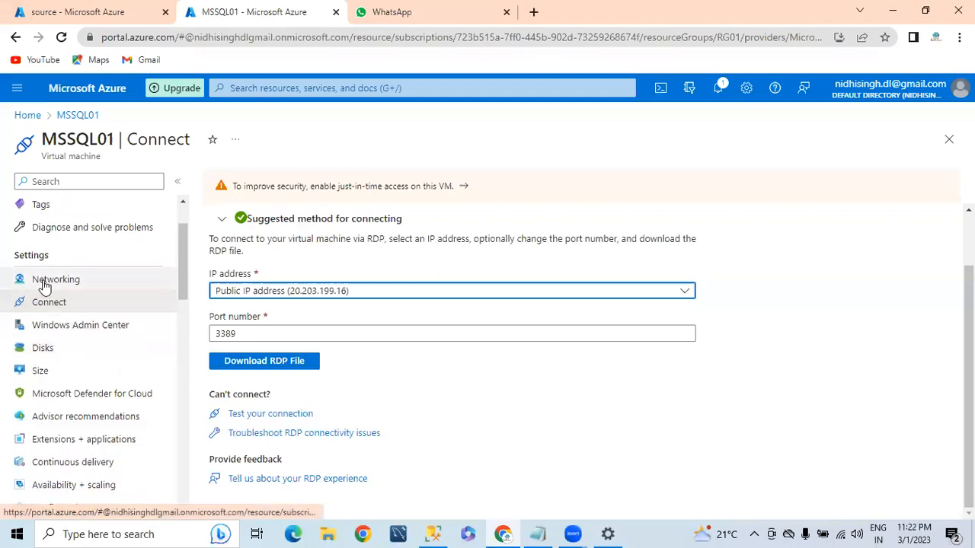
Open the mssql01295 network interface from MSSQL01's Networking settings
left_click(46, 281)
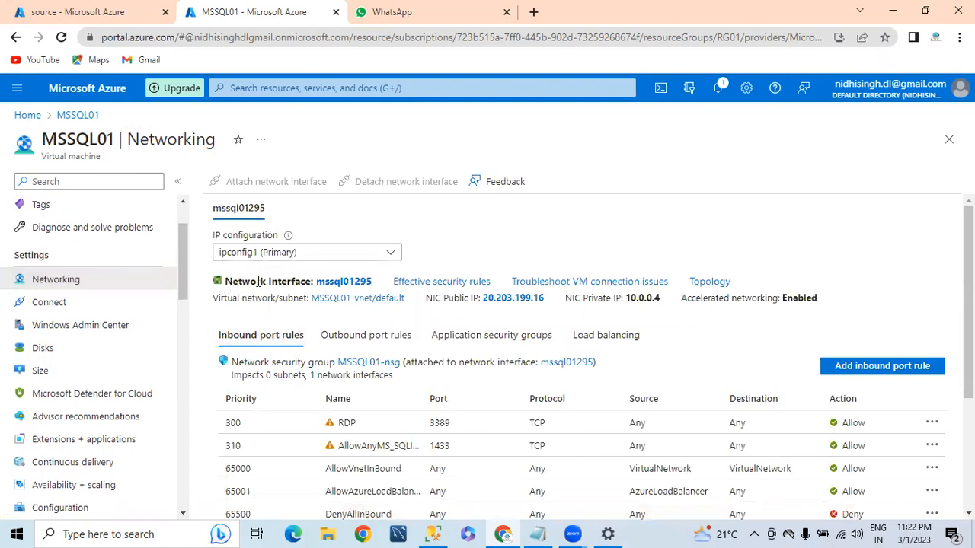
left_click_drag(225, 283, 294, 283)
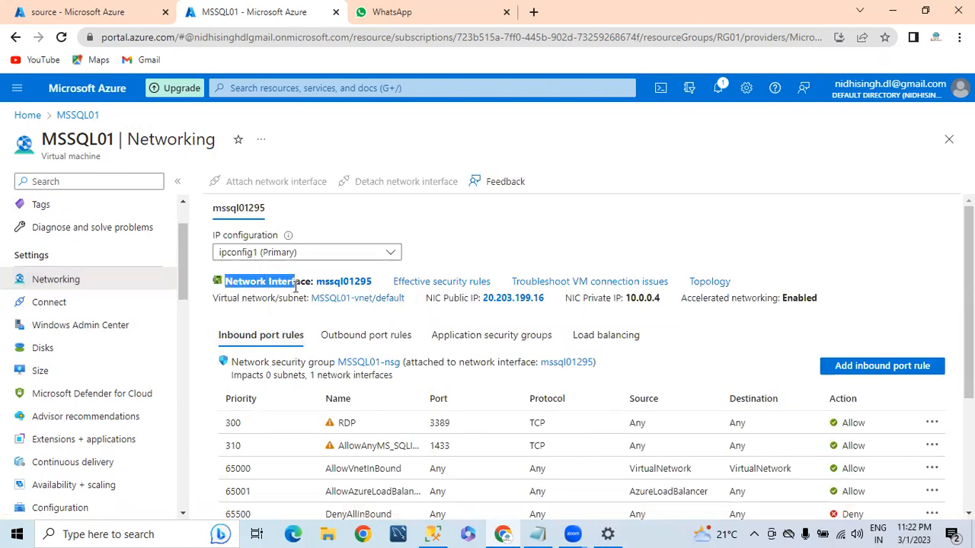
left_click(338, 288)
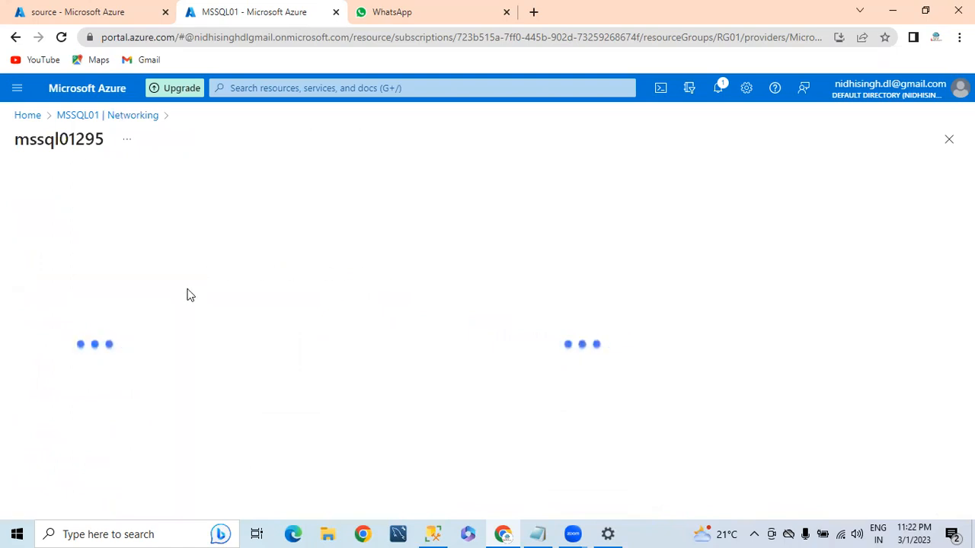
Highlight private IP 10.0.0.4 and public IP 20.203.199.16 in IP configurations, then return to Overview
left_click(61, 331)
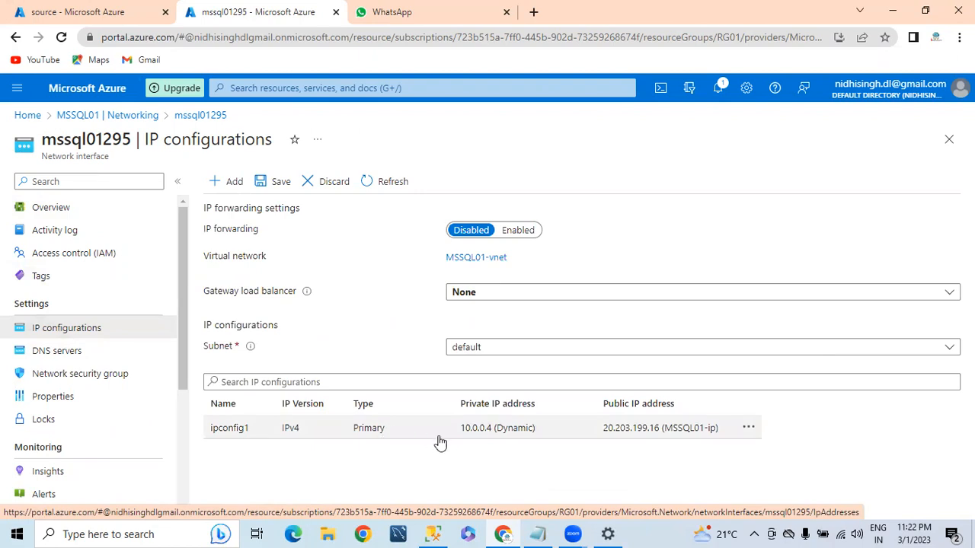
left_click_drag(459, 428, 493, 436)
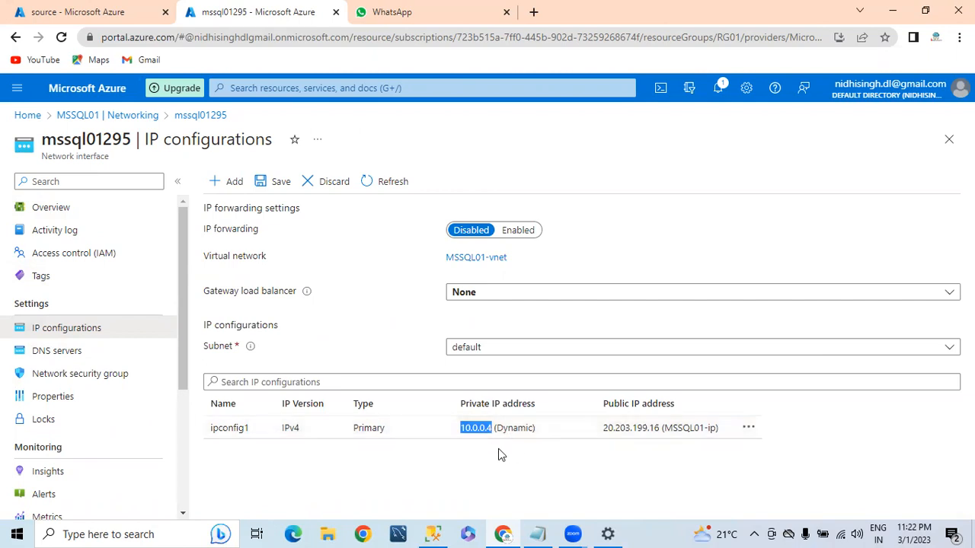
left_click_drag(602, 431, 664, 431)
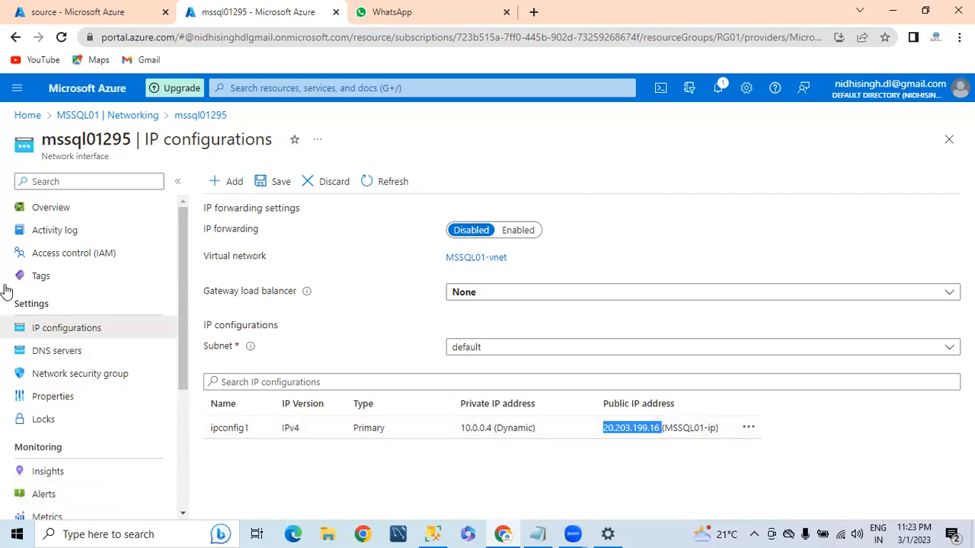
left_click(45, 212)
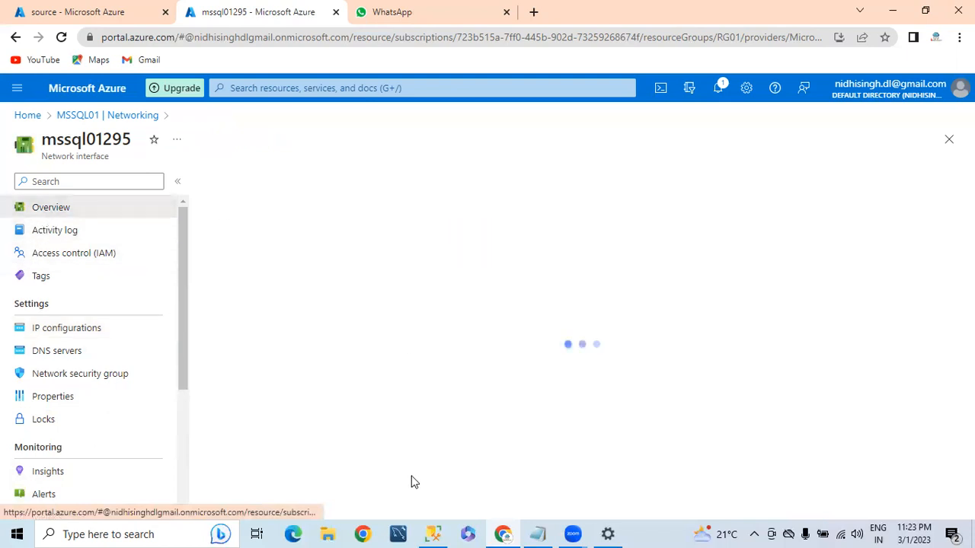
Connect SSMS to 20.203.199.16,1433 and expand DemoDB's dbo.tblEmployee columns Empno, Ename, Salary
left_click(438, 530)
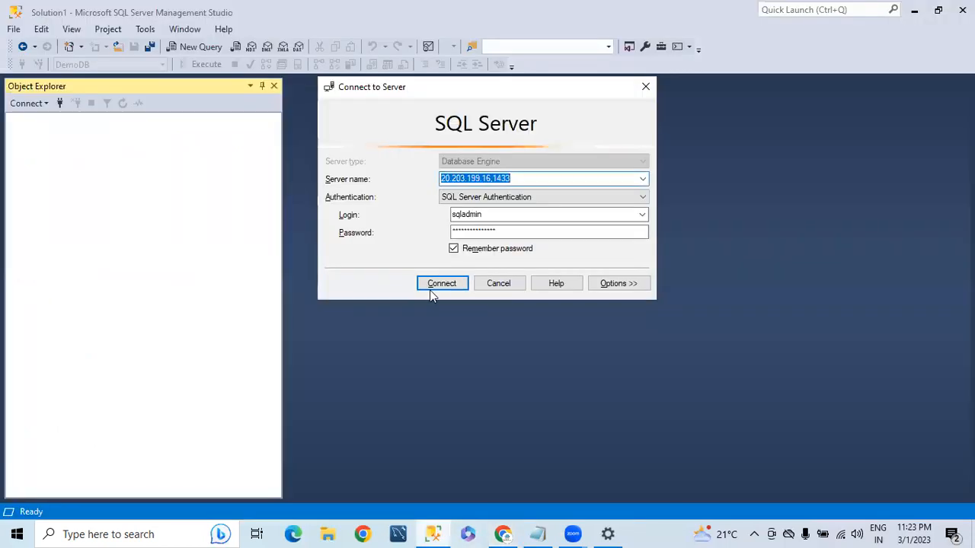
left_click(431, 289)
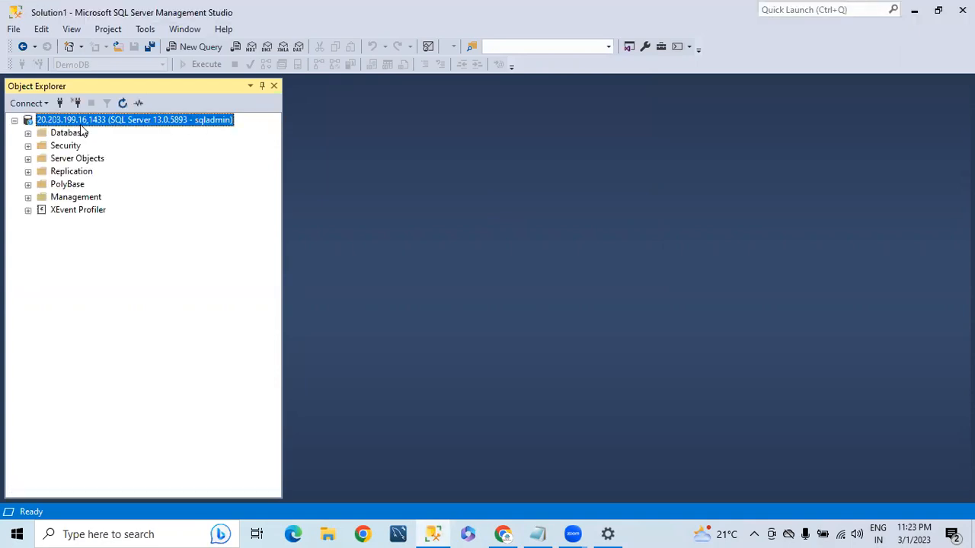
left_click(28, 132)
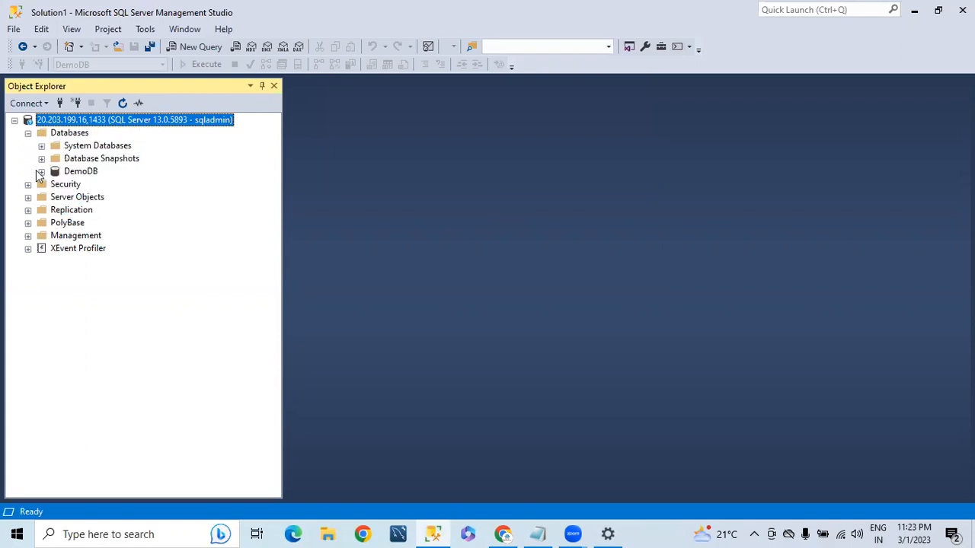
left_click(41, 171)
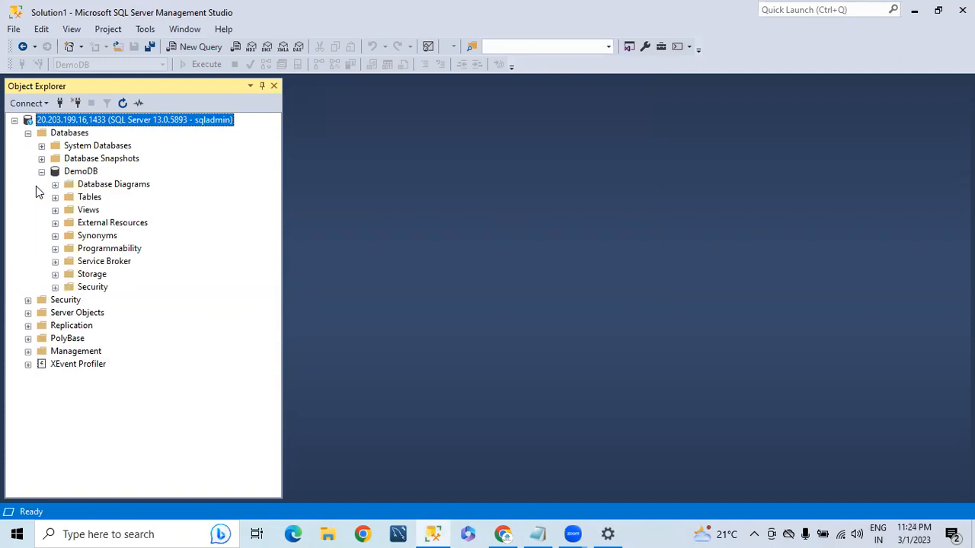
left_click(55, 197)
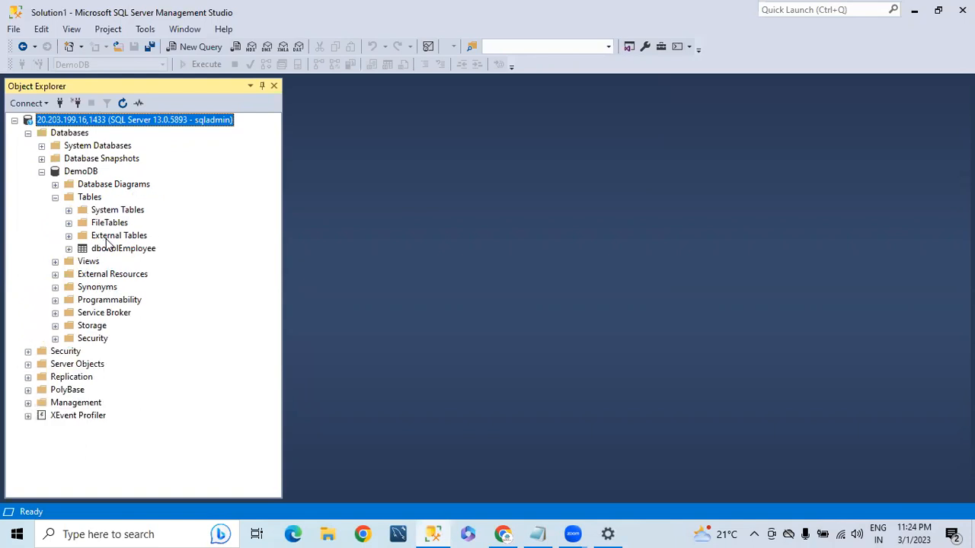
left_click(69, 249)
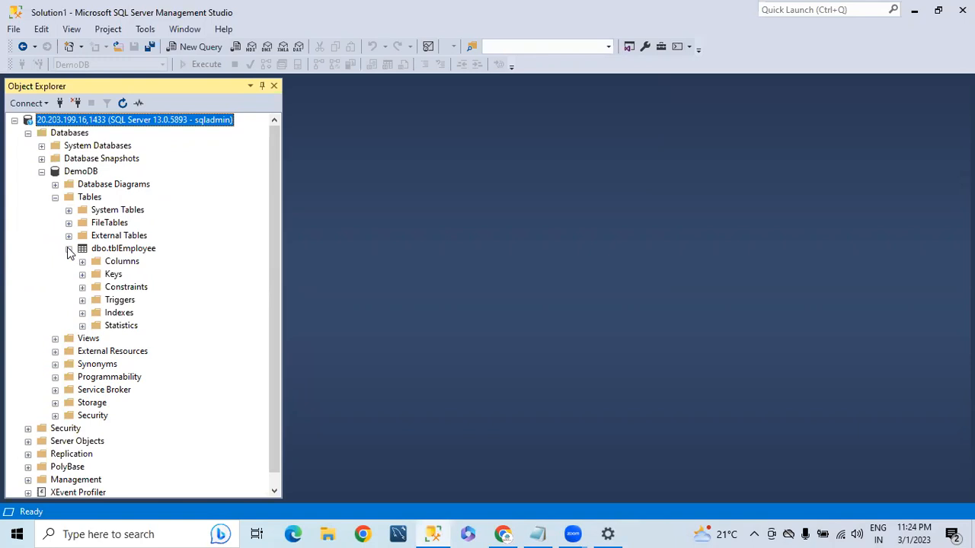
left_click(82, 262)
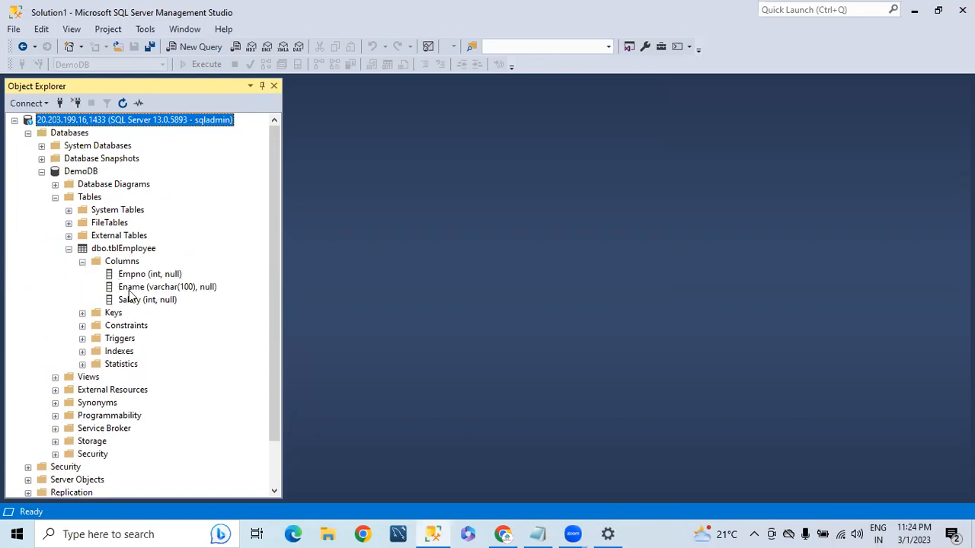
left_click(502, 533)
Preview Employee01.csv from the source container as a table in the Edit view
left_click(114, 15)
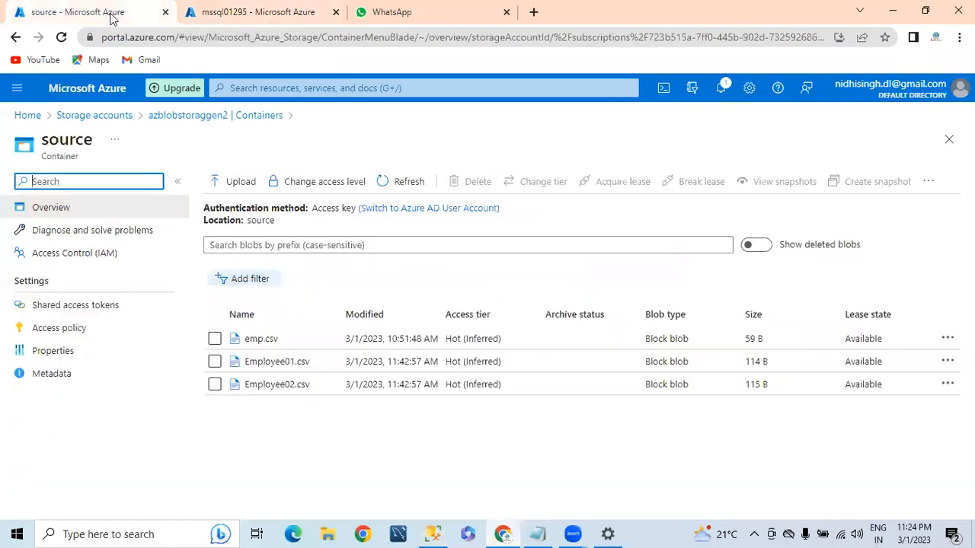
left_click(280, 362)
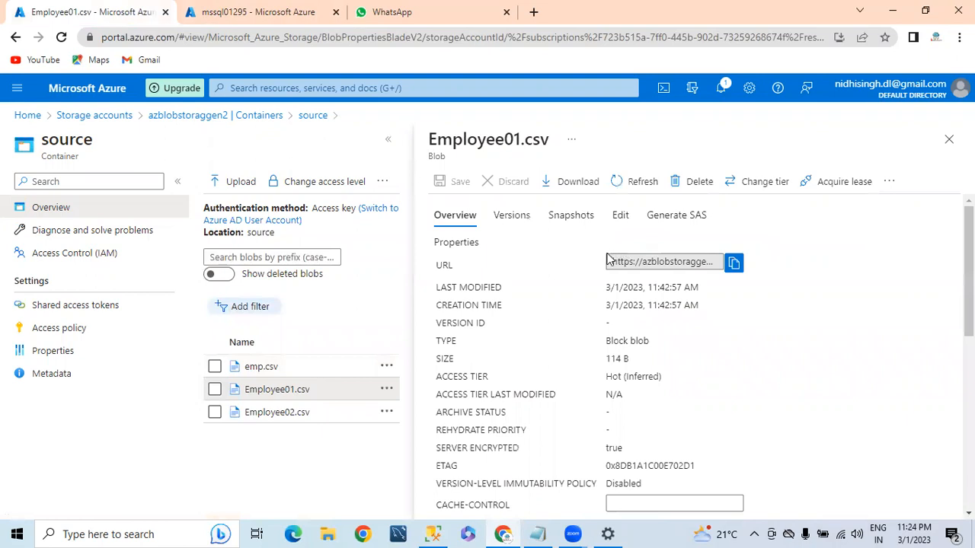
left_click(619, 215)
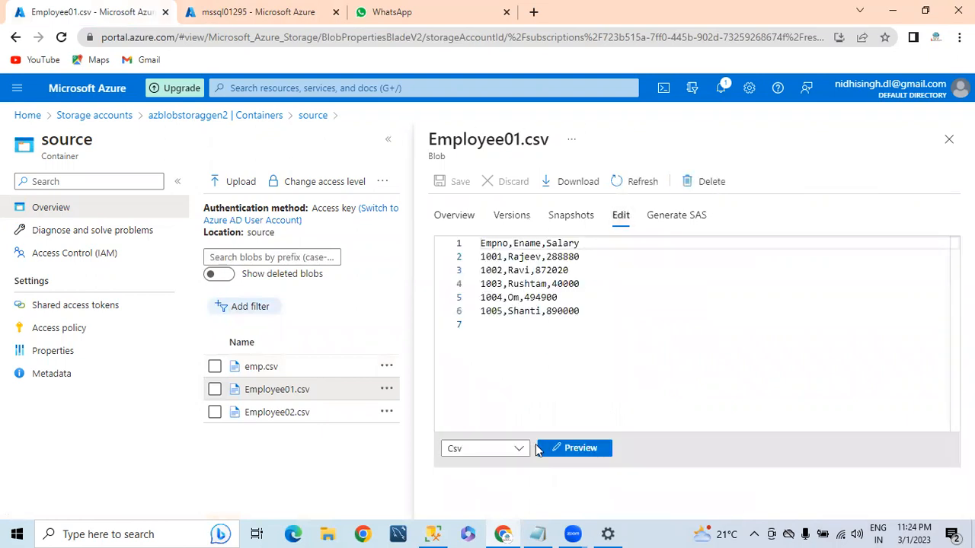
left_click(568, 447)
Compare the CSV's Empno and Ename headers with the SSMS table columns, then switch to the mssql01295 tab
double_click(444, 255)
left_click_drag(501, 249, 560, 250)
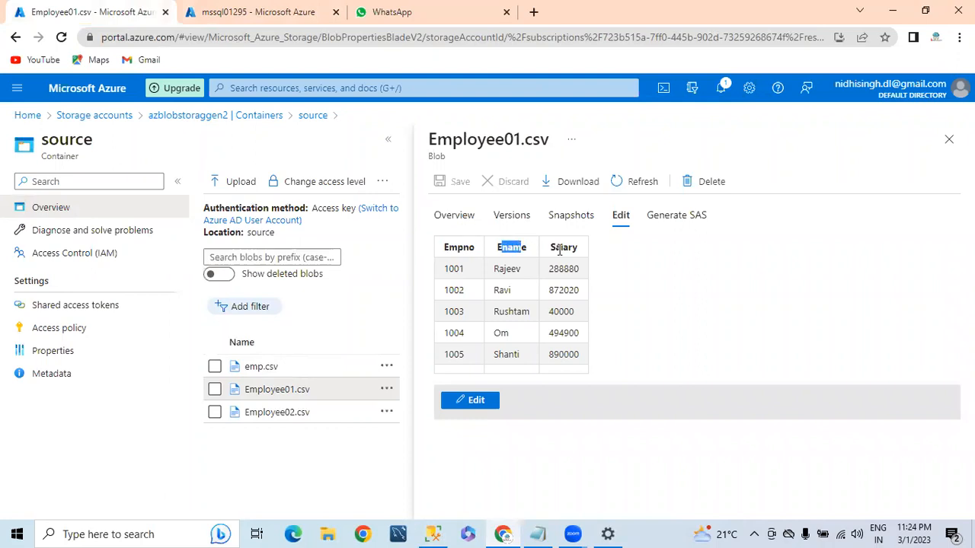
left_click(432, 534)
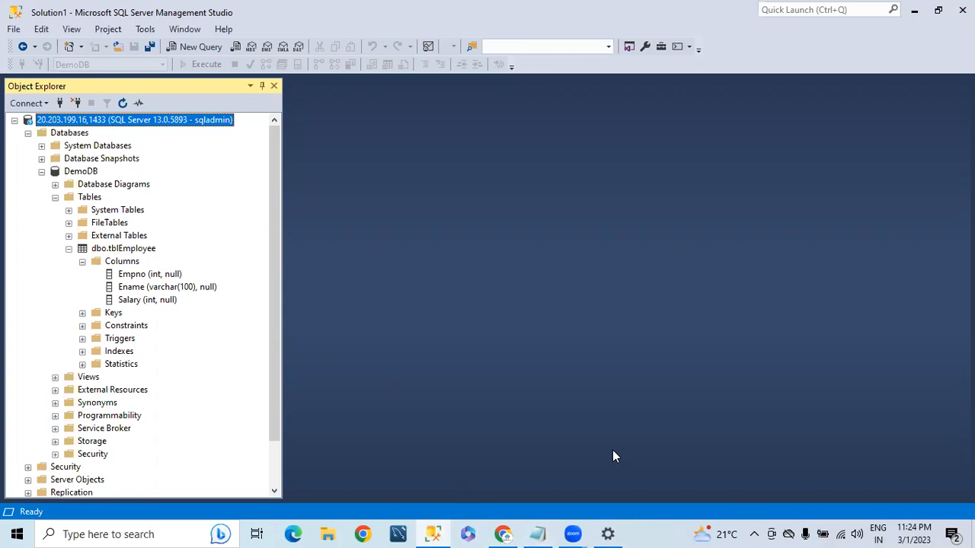
left_click(503, 533)
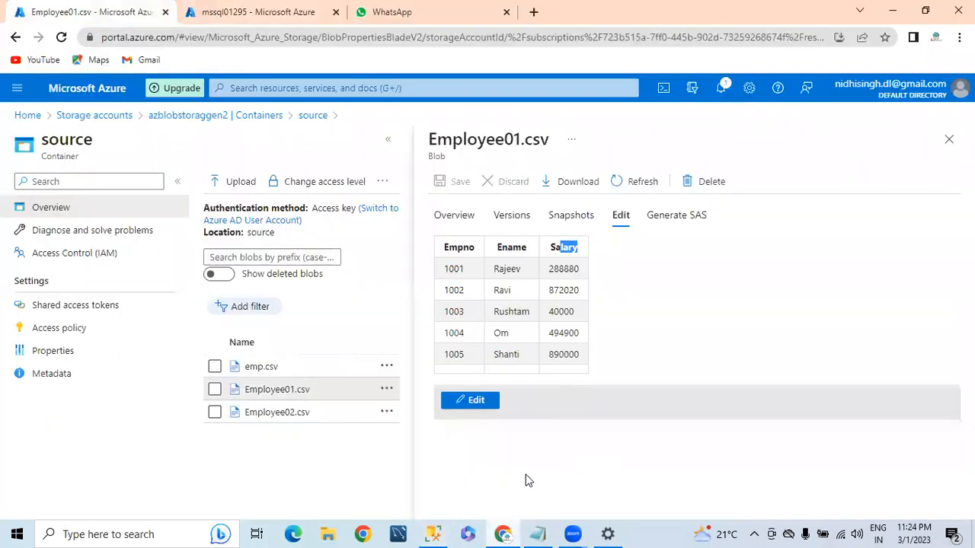
left_click(259, 12)
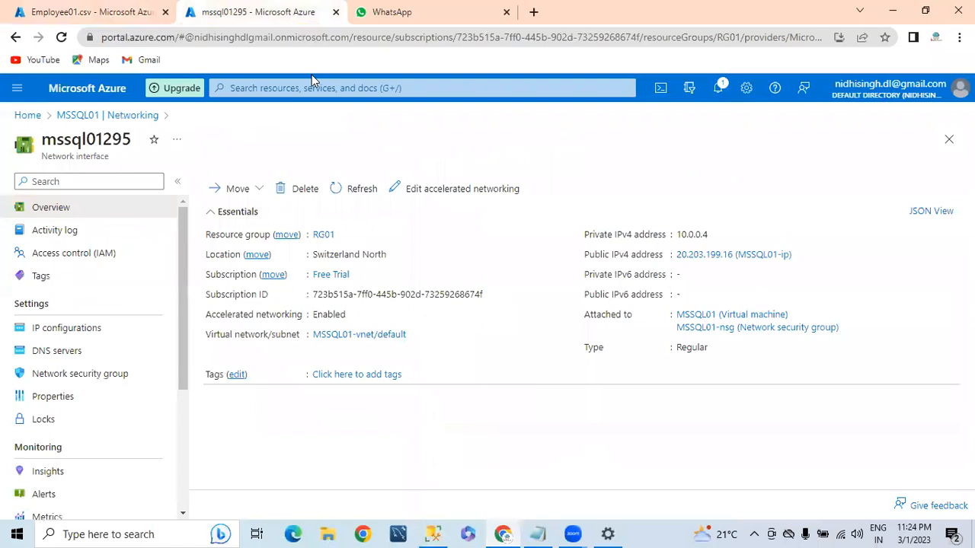
Open the adfblobproject01 data factory from Home and launch it in Data Factory Studio
left_click(29, 116)
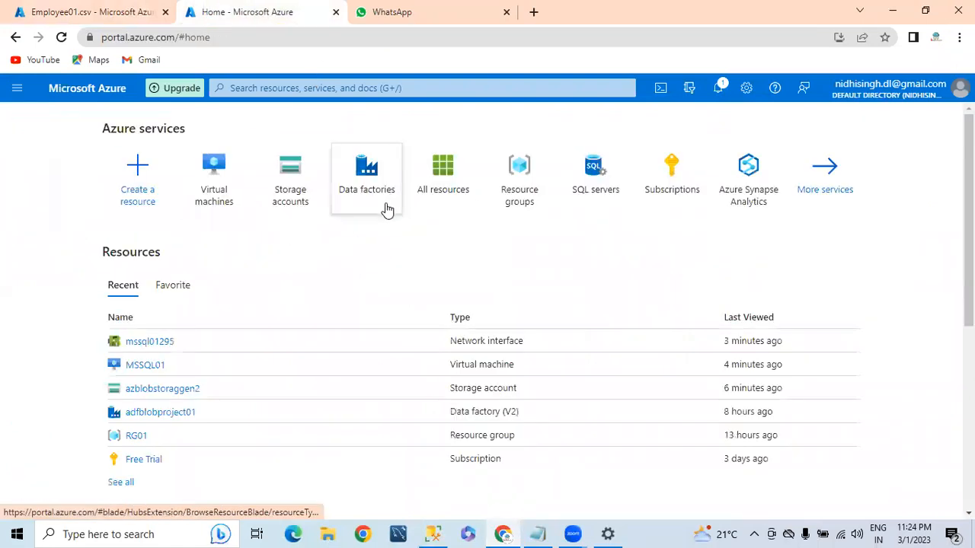
left_click(351, 186)
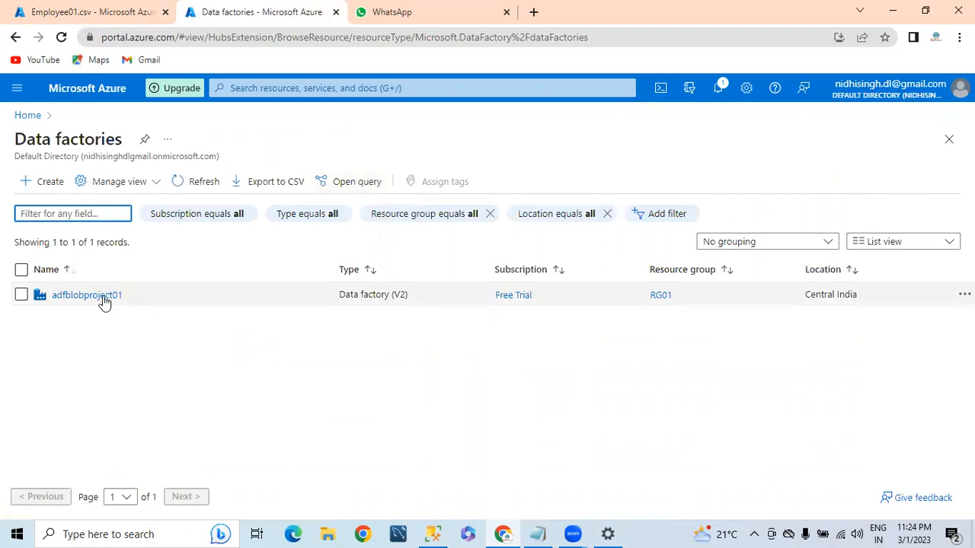
left_click(101, 297)
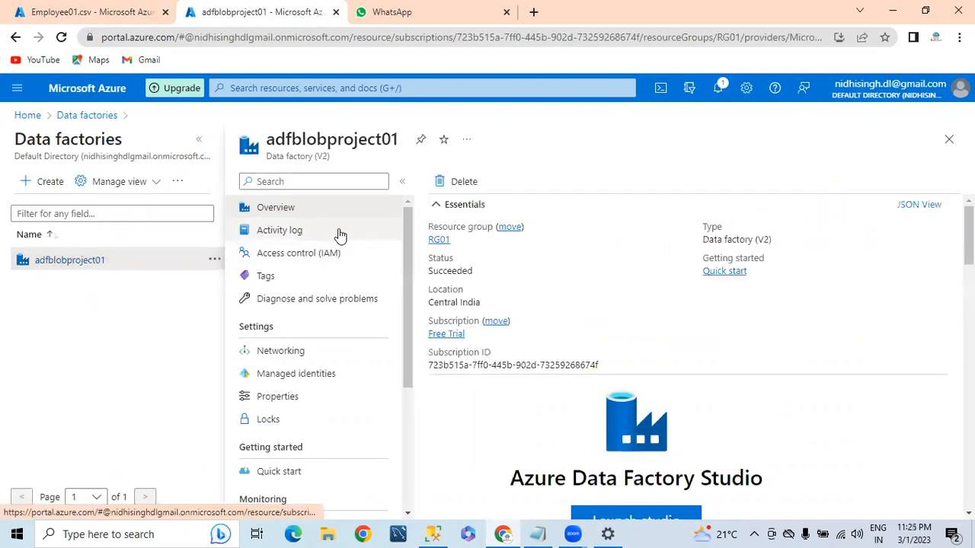
scroll(588, 413, "down", 3)
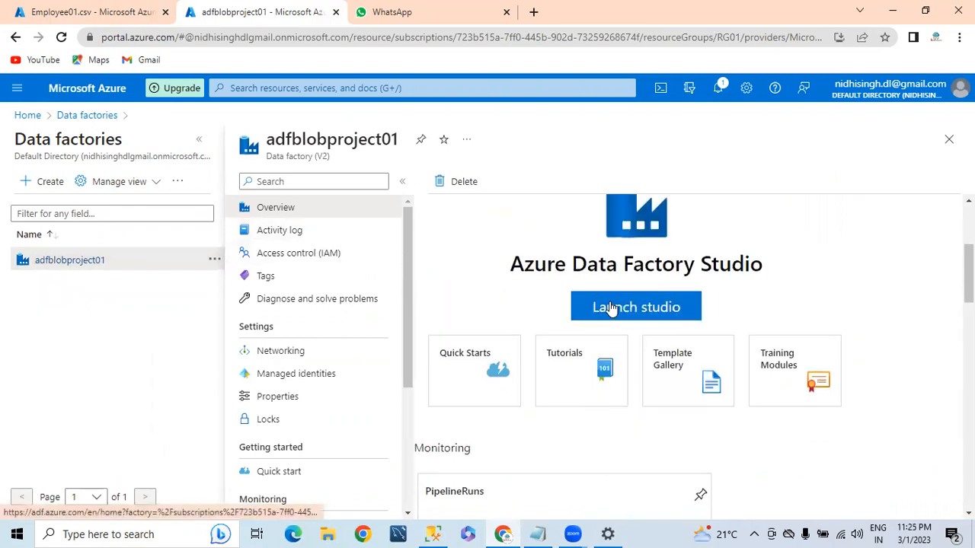
left_click(614, 307)
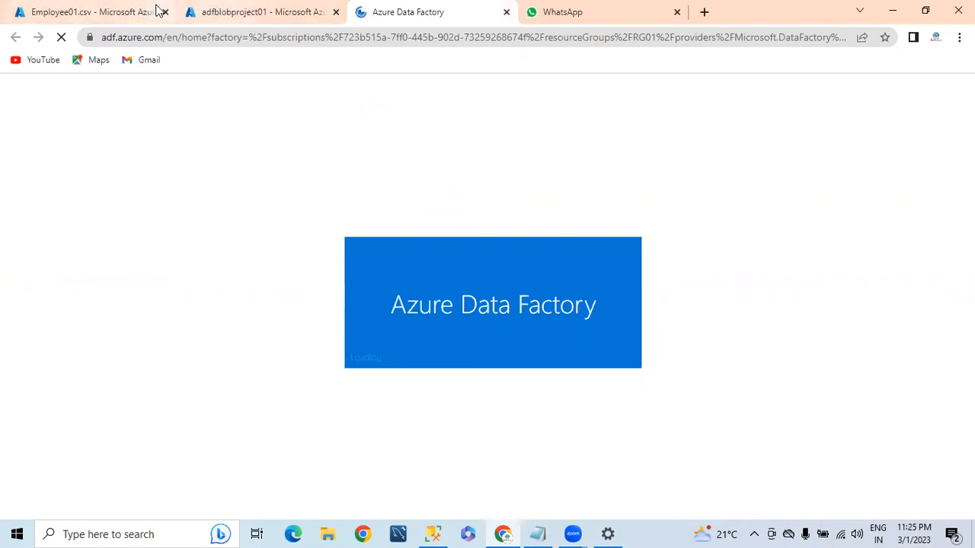
Return to the adfblobproject01 portal page and open, then dismiss, its actions menu
left_click(236, 11)
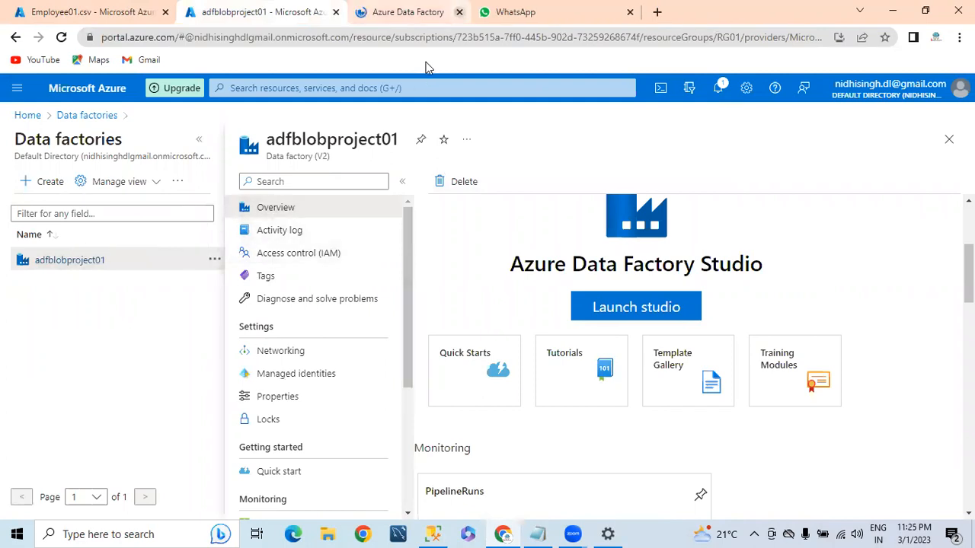
left_click(214, 260)
left_click(184, 321)
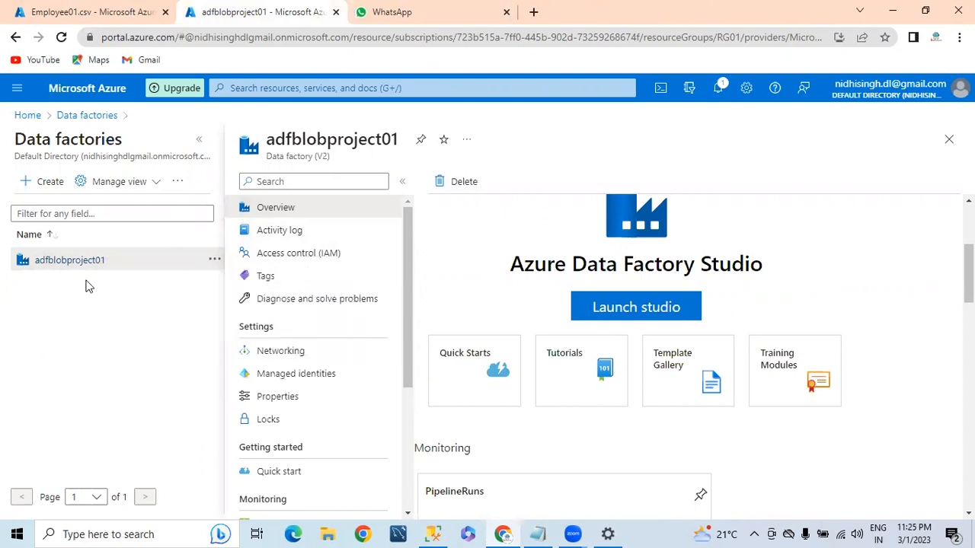
Delete adfblobproject01 after ticking both acknowledgements and pasting its name as confirmation
left_click(437, 183)
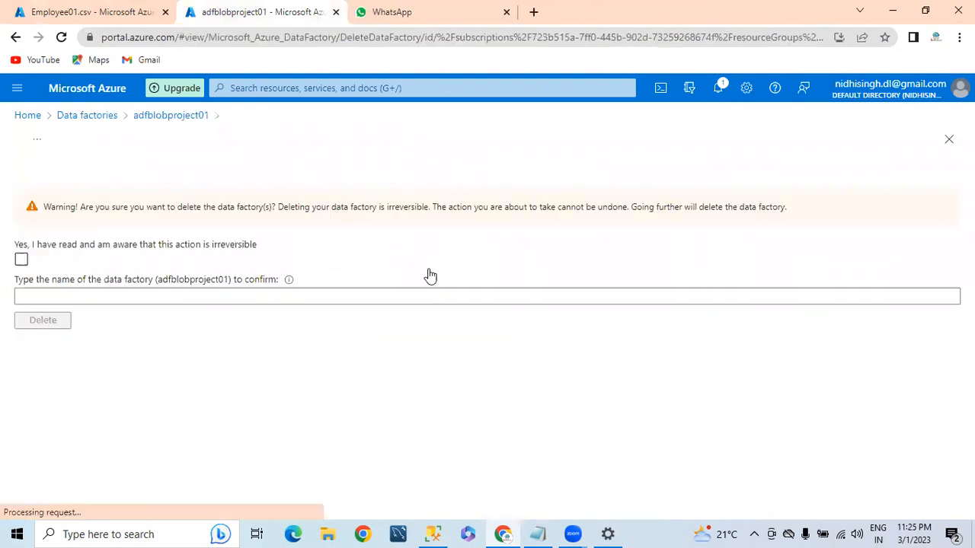
left_click(21, 260)
left_click(21, 287)
left_click(30, 324)
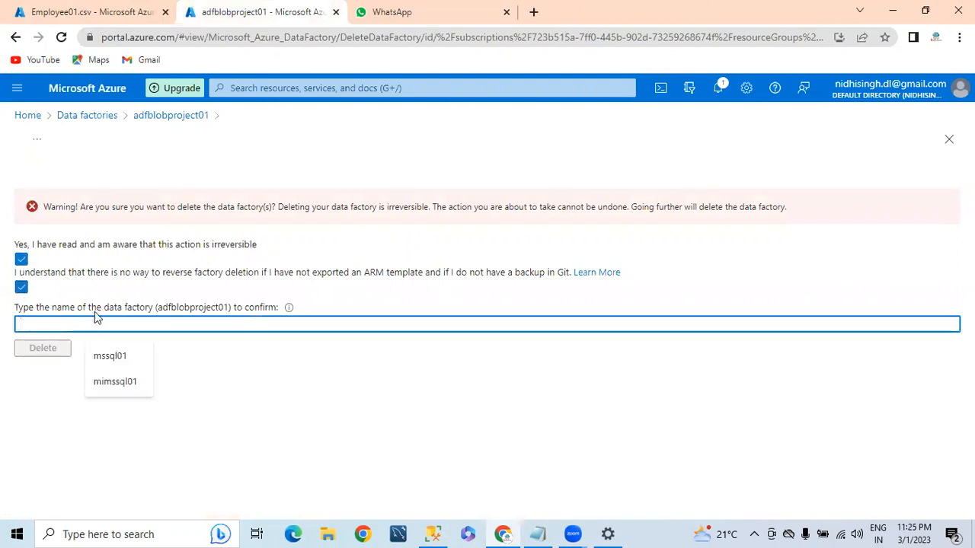
double_click(185, 306)
key("ctrl+c")
left_click(168, 324)
key("ctrl+v")
left_click(47, 350)
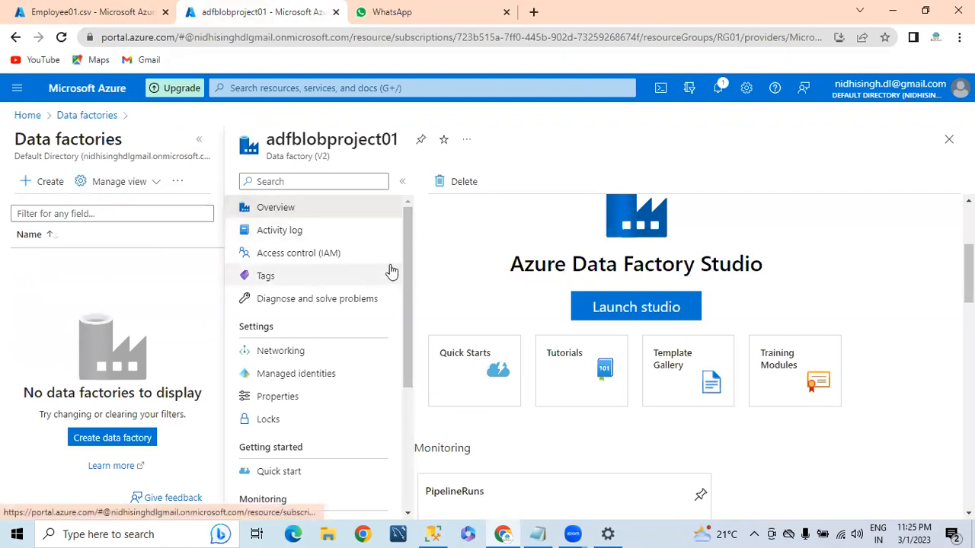
Refresh the Data factories list to show 0 records, then start creating a new data factory
scroll(390, 272, "down", 3)
left_click(74, 118)
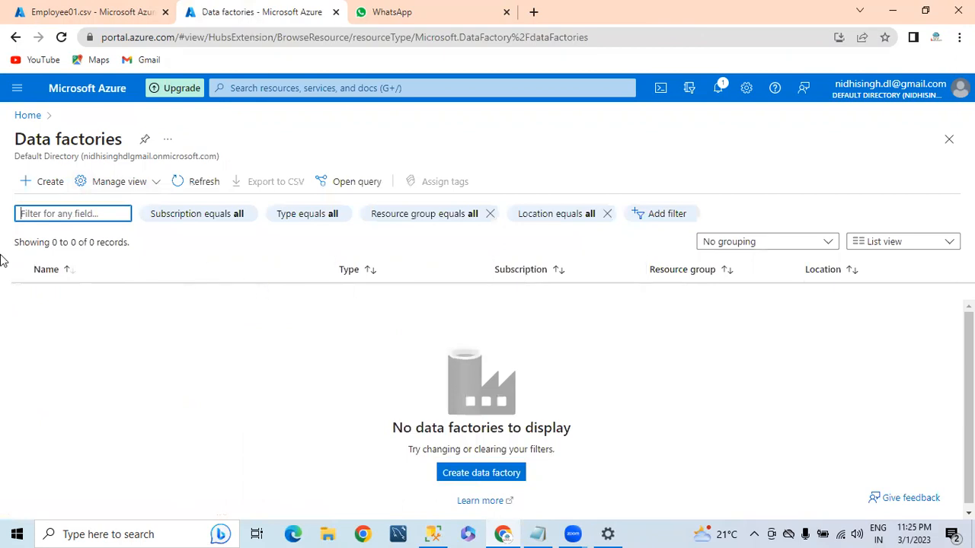
left_click(181, 181)
left_click(181, 181)
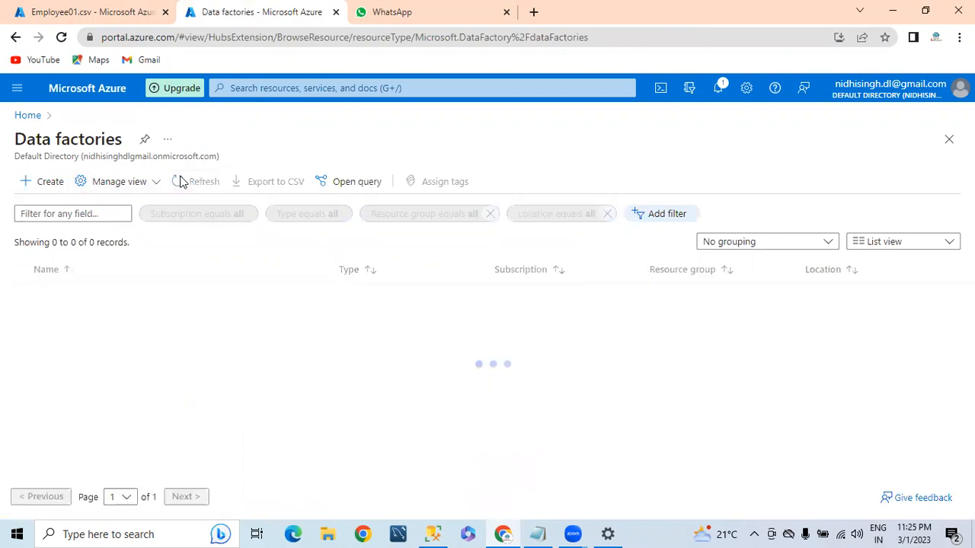
left_click(716, 89)
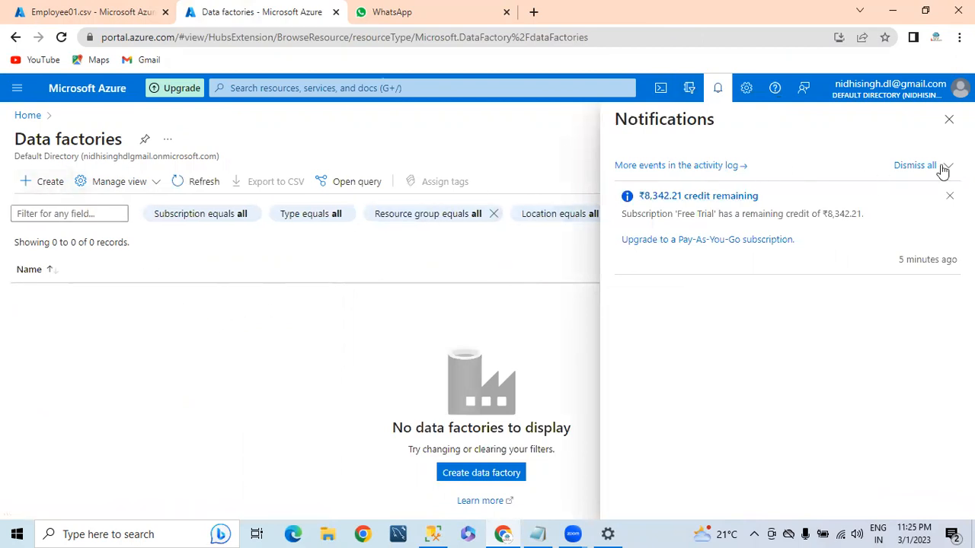
left_click(948, 119)
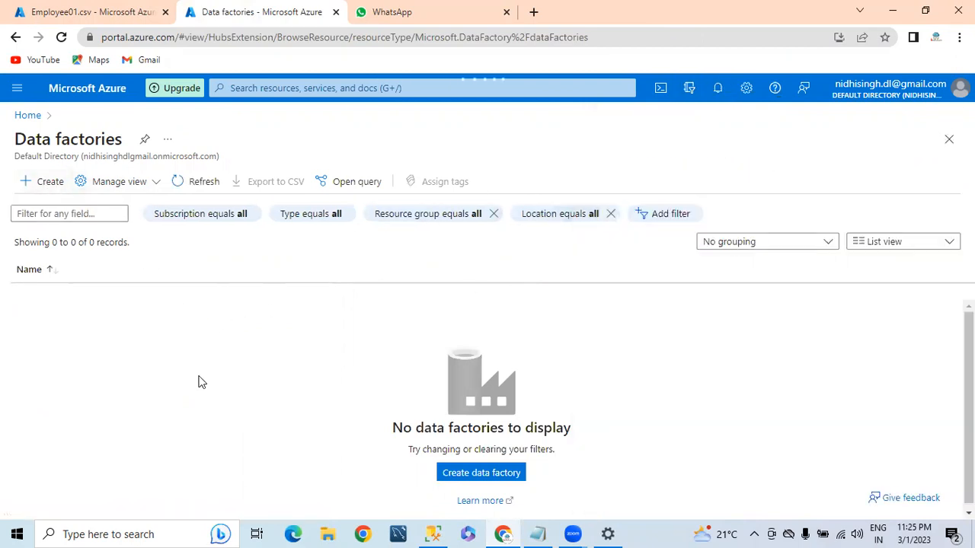
left_click(473, 479)
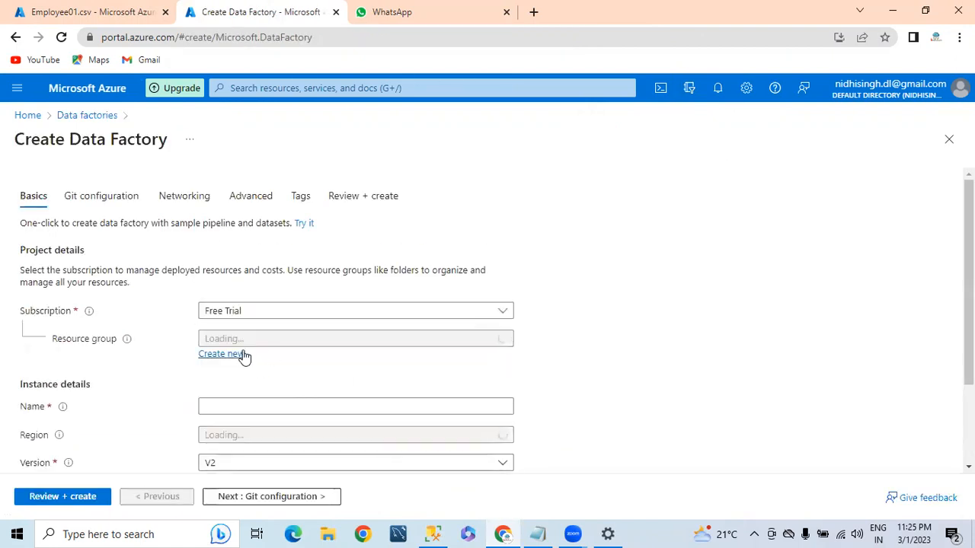
Fill in basics: resource group RG01, name adfblobproject011, region Central India
left_click(236, 341)
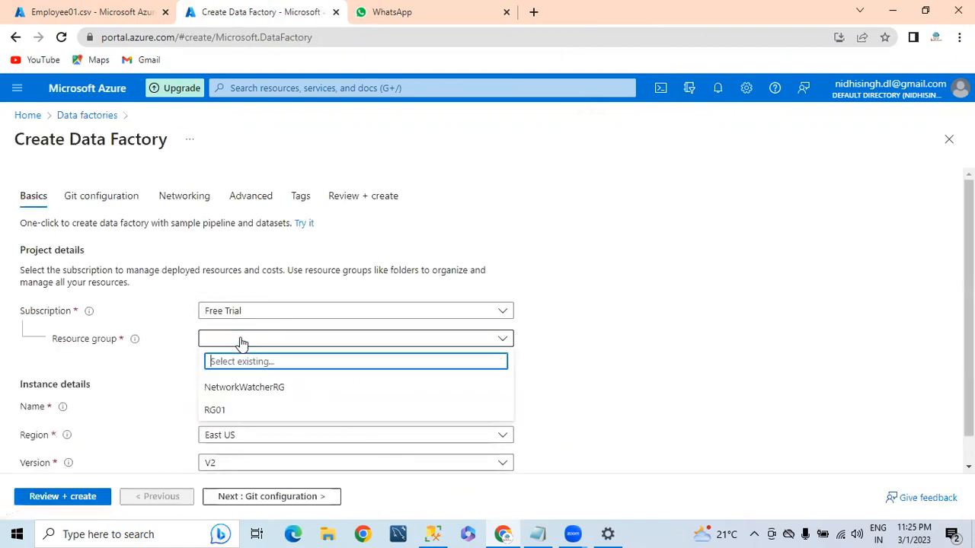
left_click(220, 412)
scroll(244, 388, "down", 1)
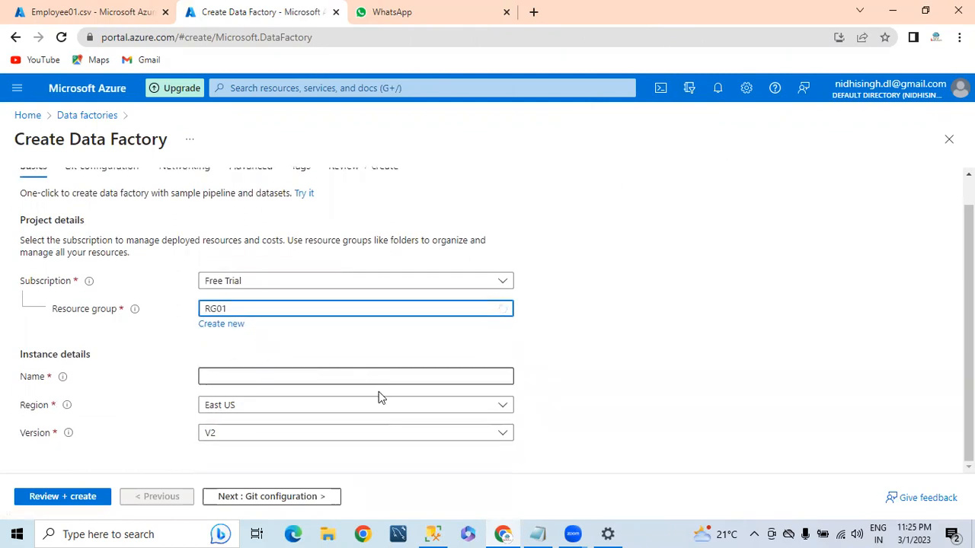
left_click(224, 379)
key("ctrl+v")
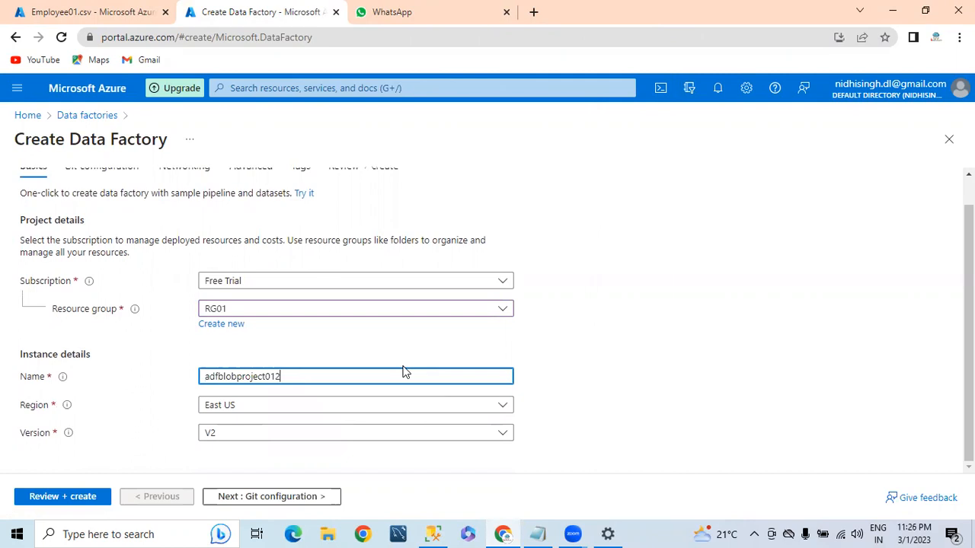
key("BackSpace")
type("1")
left_click(251, 405)
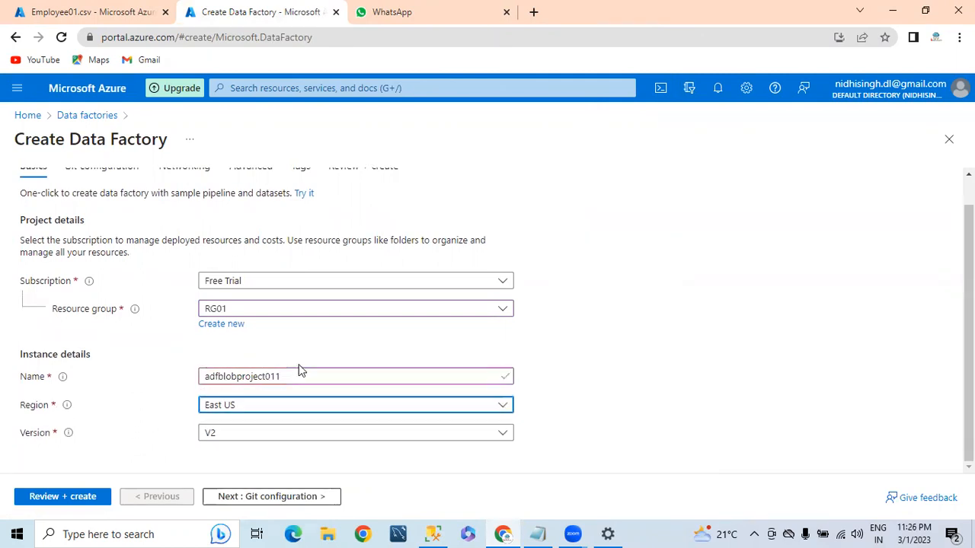
left_click(239, 411)
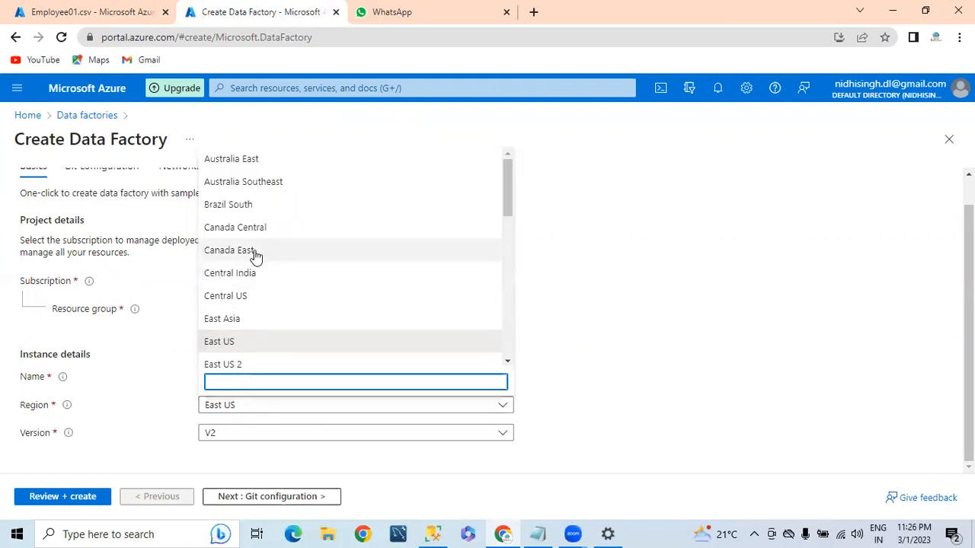
left_click(230, 271)
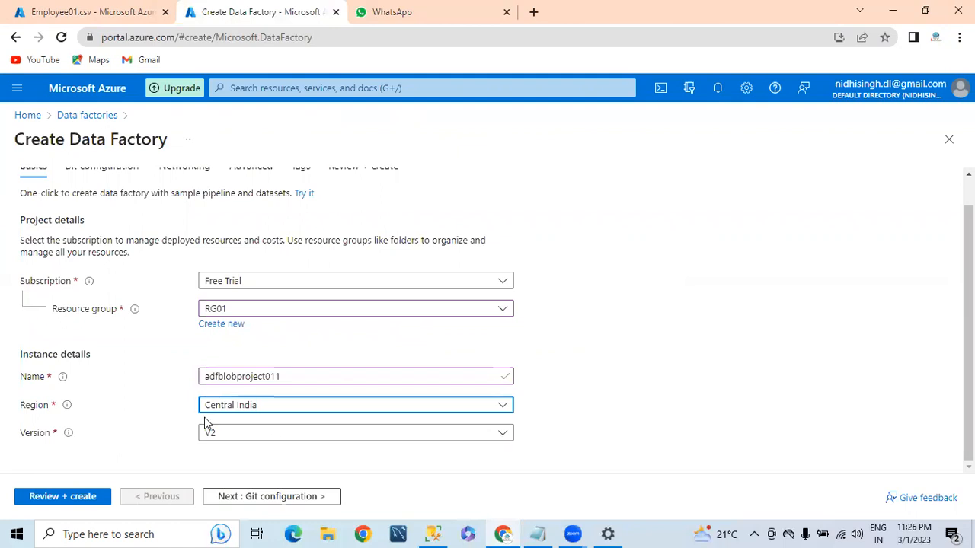
Skip through Git, networking and advanced settings to Review + create until validation passes
left_click(246, 495)
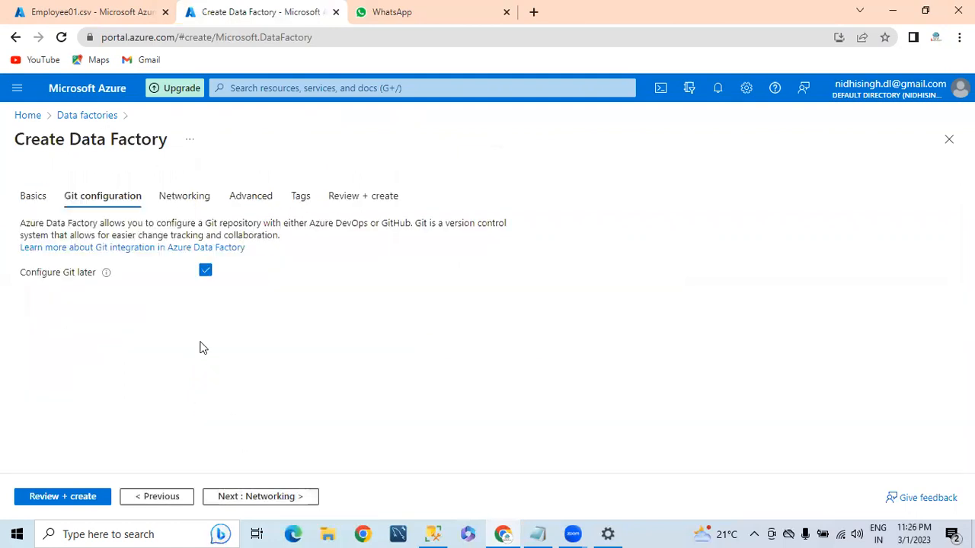
left_click(238, 504)
scroll(205, 395, "down", 2)
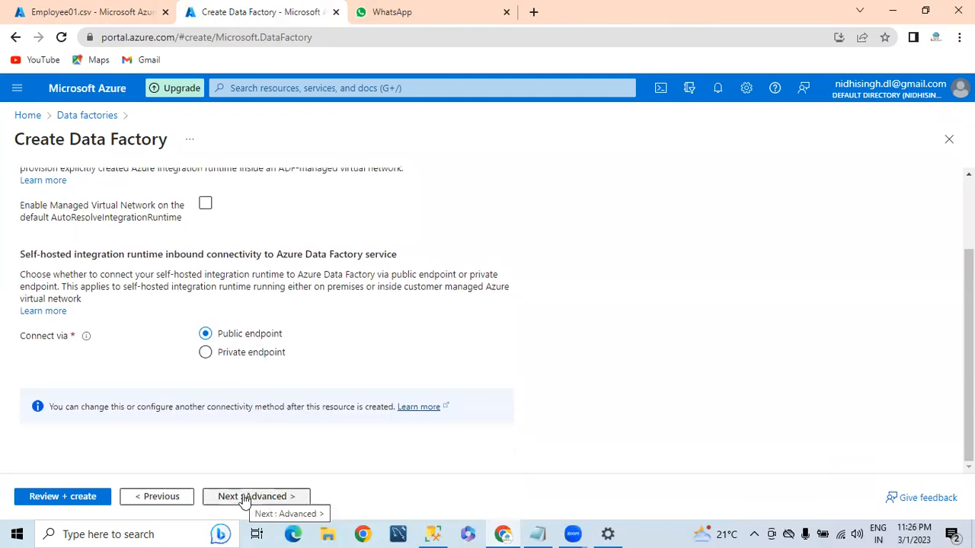
left_click(246, 497)
left_click(79, 498)
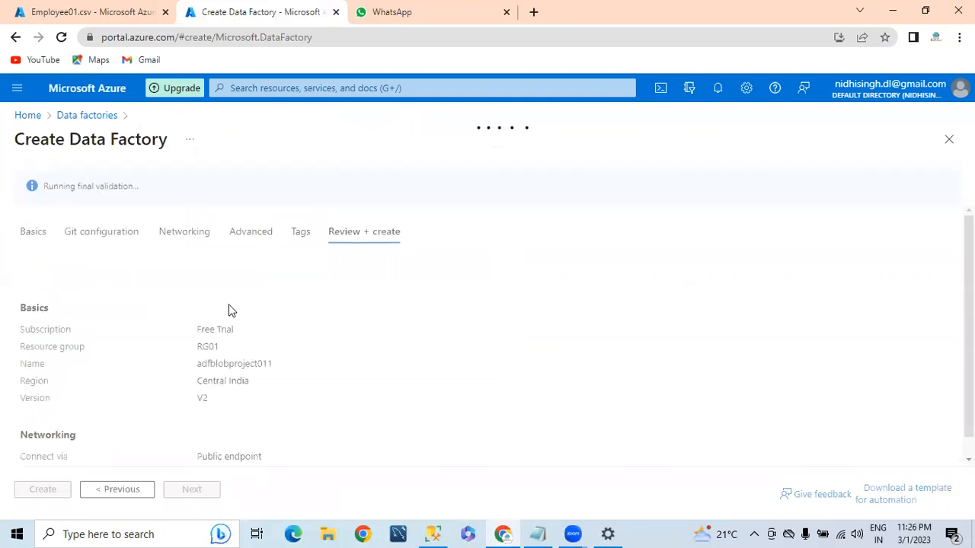
scroll(102, 447, "down", 2)
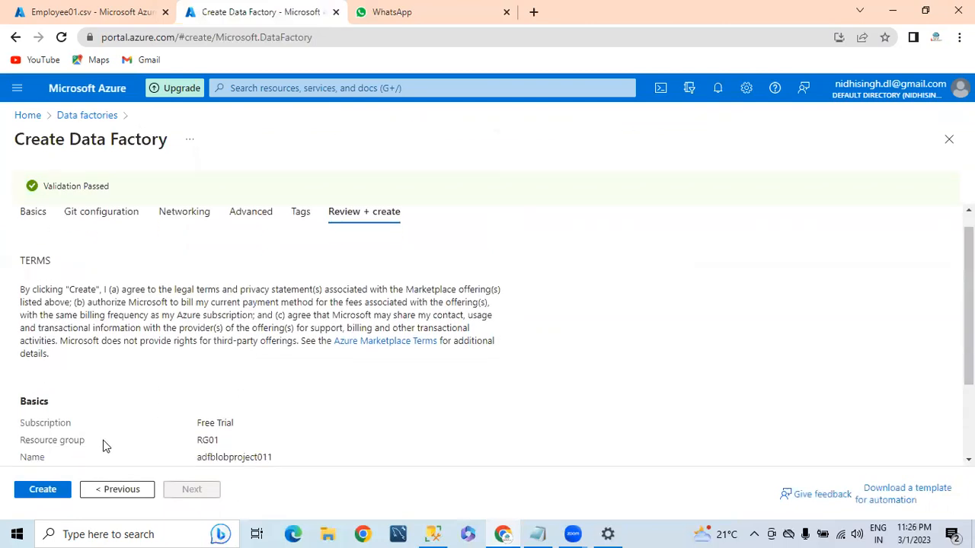
Create the adfblobproject011 data factory and open its Overview once deployment succeeds
left_click(42, 489)
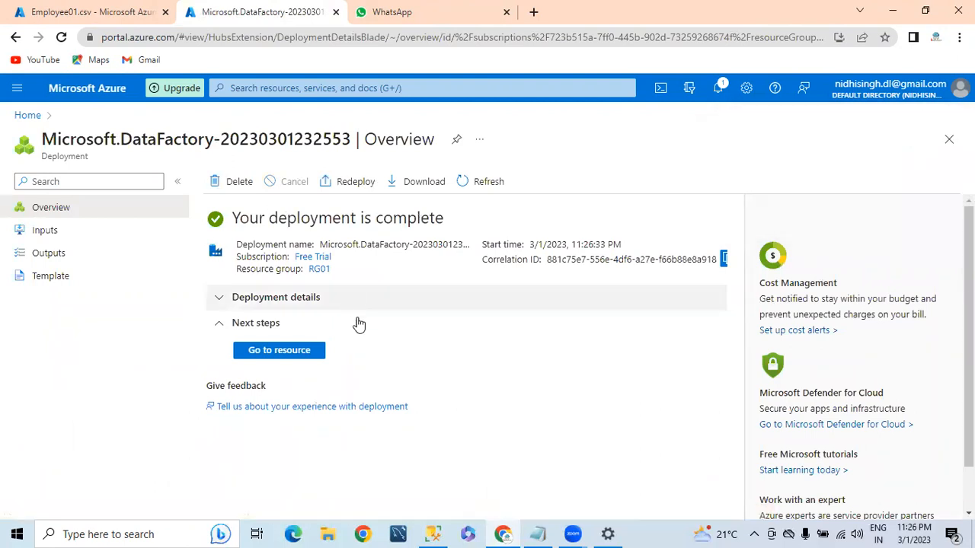
left_click(268, 354)
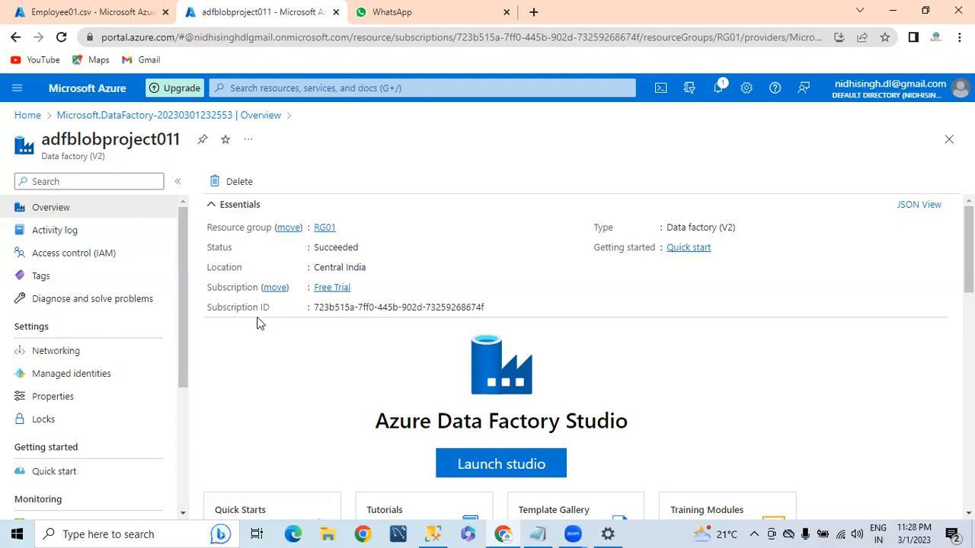
Launch Data Factory Studio for adfblobproject011 in a new browser tab and wait for it to load
left_click(475, 466)
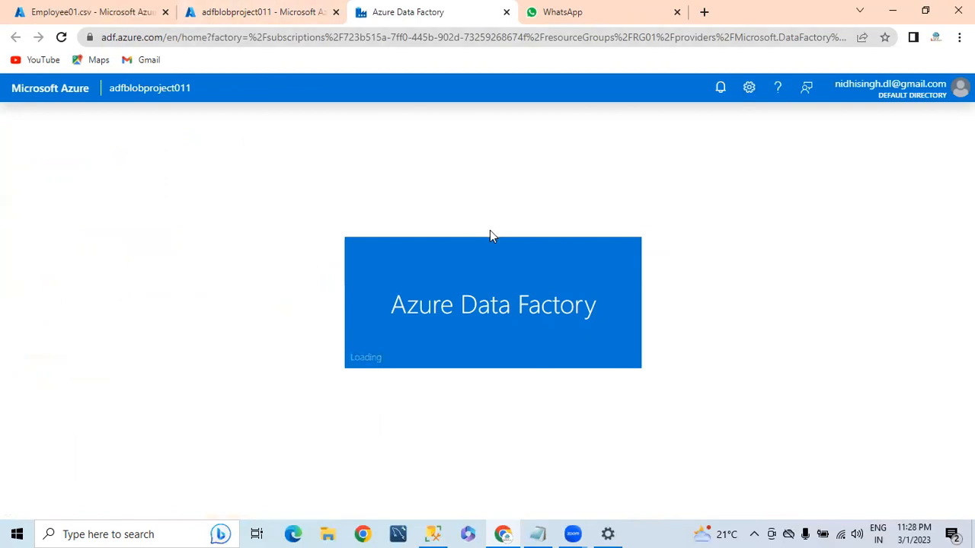
key("ctrl+shift+Tab")
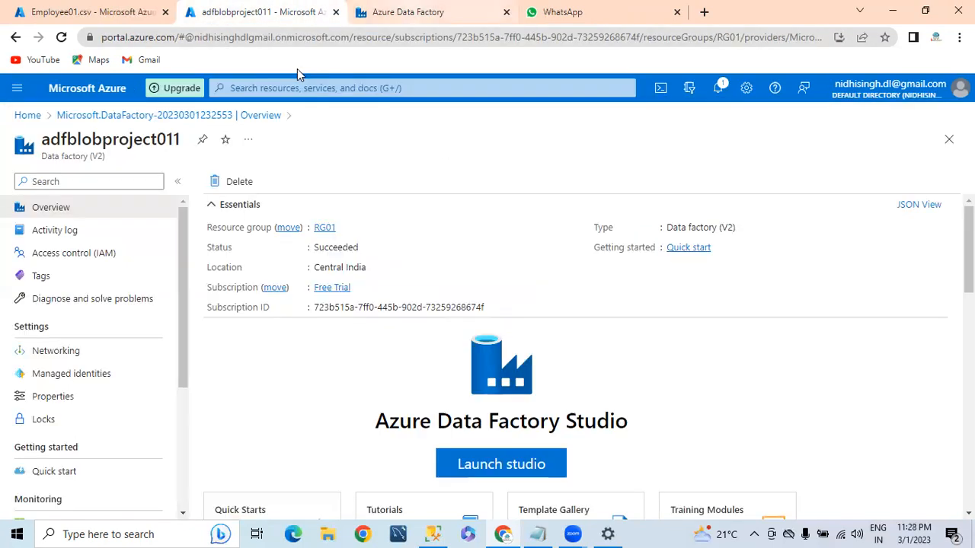
key("ctrl+Tab")
key("ctrl+shift+Tab")
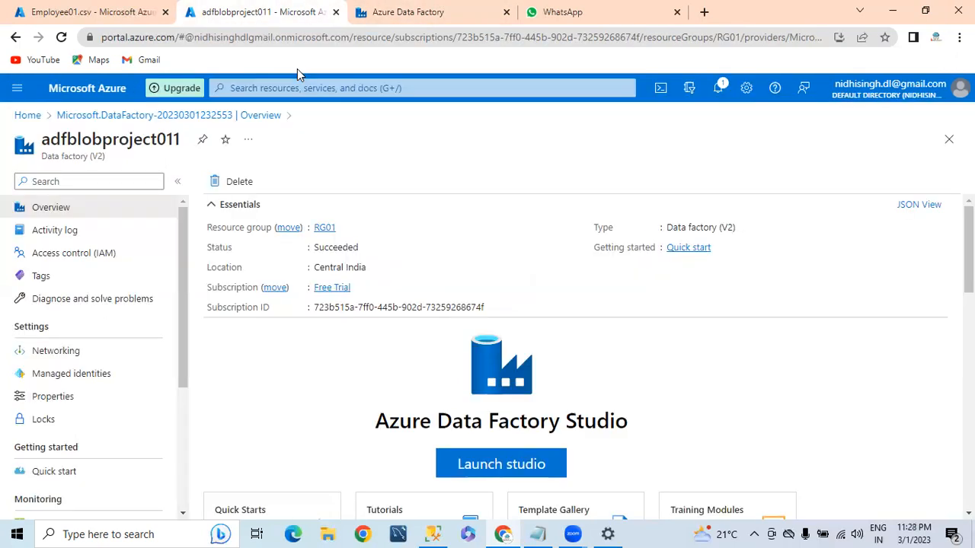
left_click(83, 12)
key("ctrl+Tab")
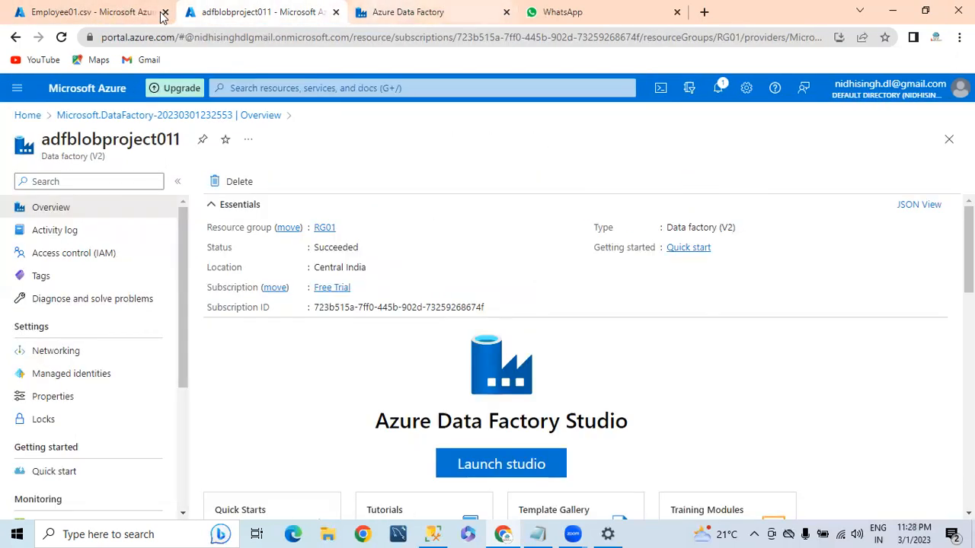
key("ctrl+Tab")
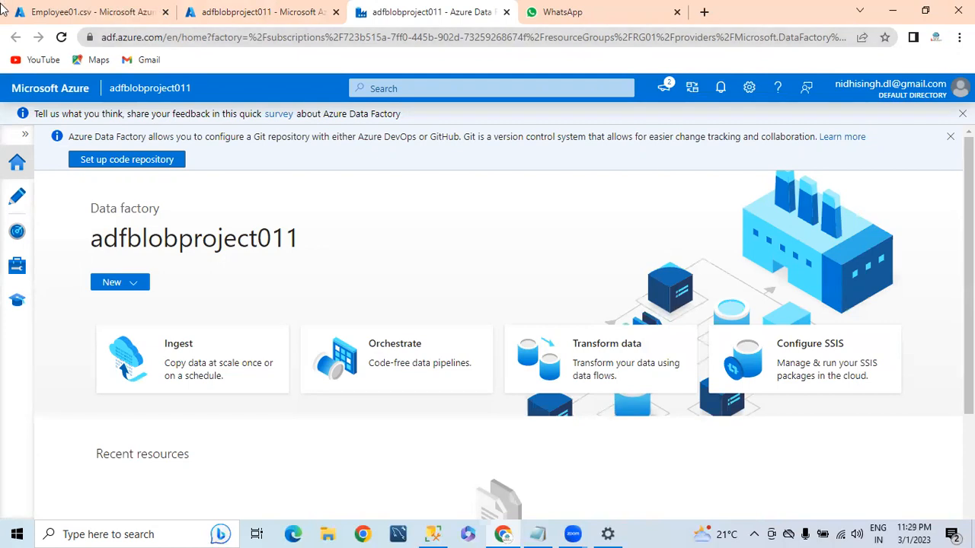
In the Author workspace, add a new pipeline from the Pipelines actions menu
left_click(17, 194)
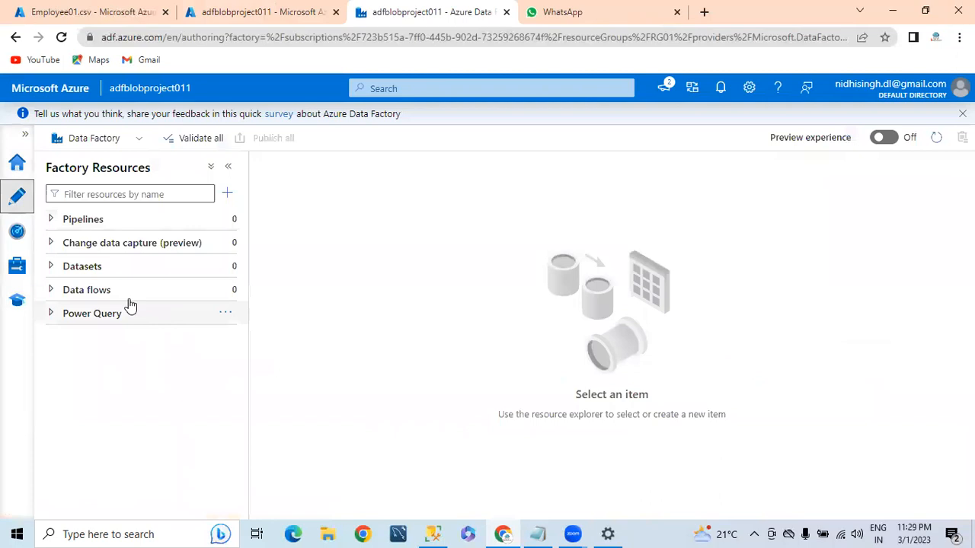
left_click(51, 219)
left_click(224, 219)
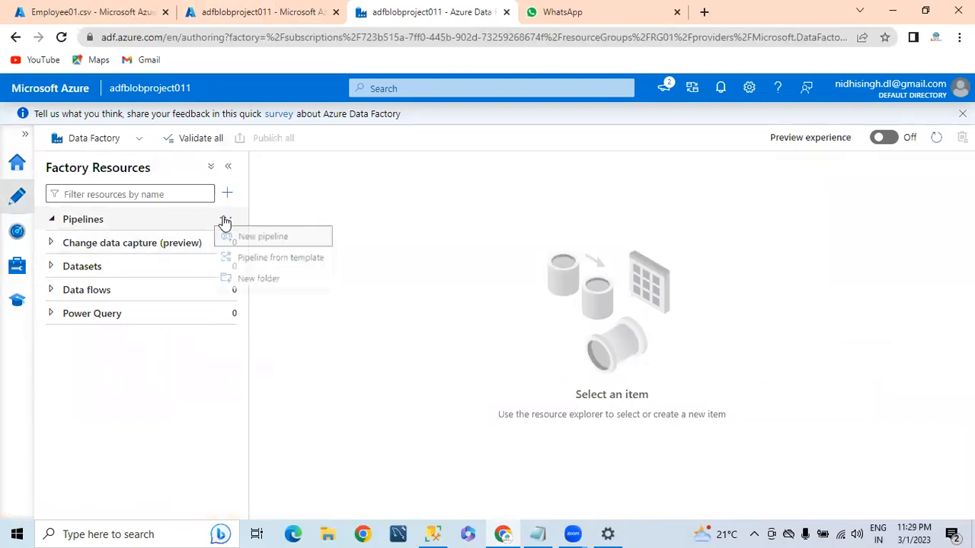
left_click(261, 236)
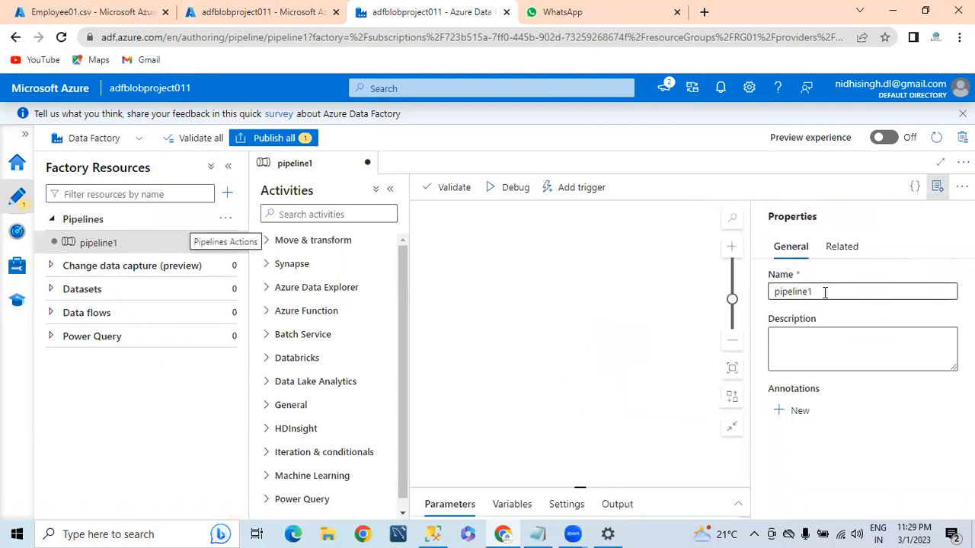
Rename the pipeline to OneCsvIntoMSSQL2016
double_click(823, 289)
left_click(628, 303)
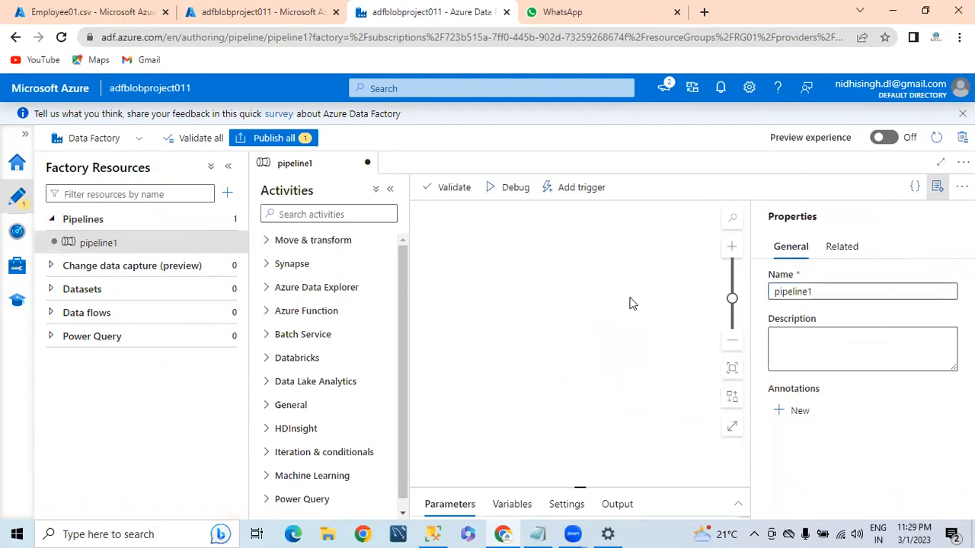
double_click(846, 291)
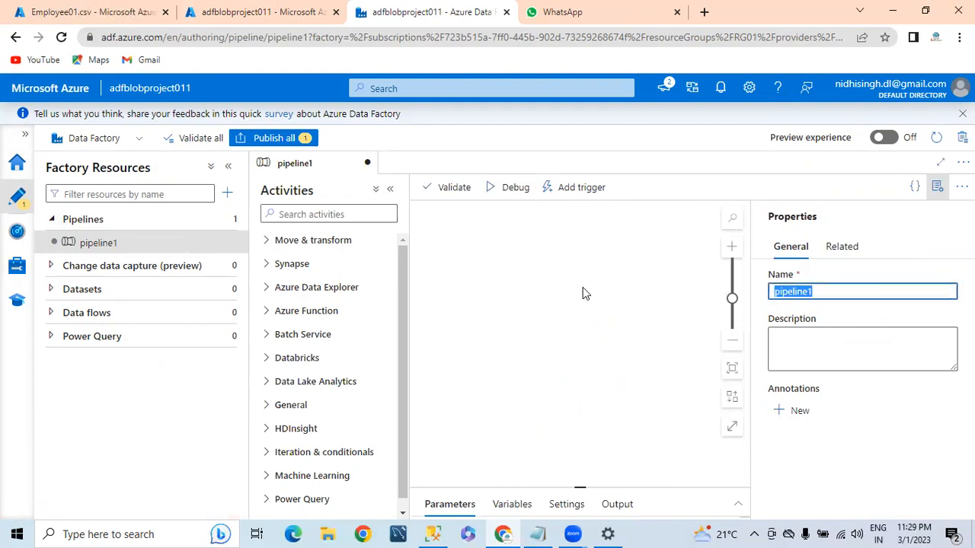
type("OneCs")
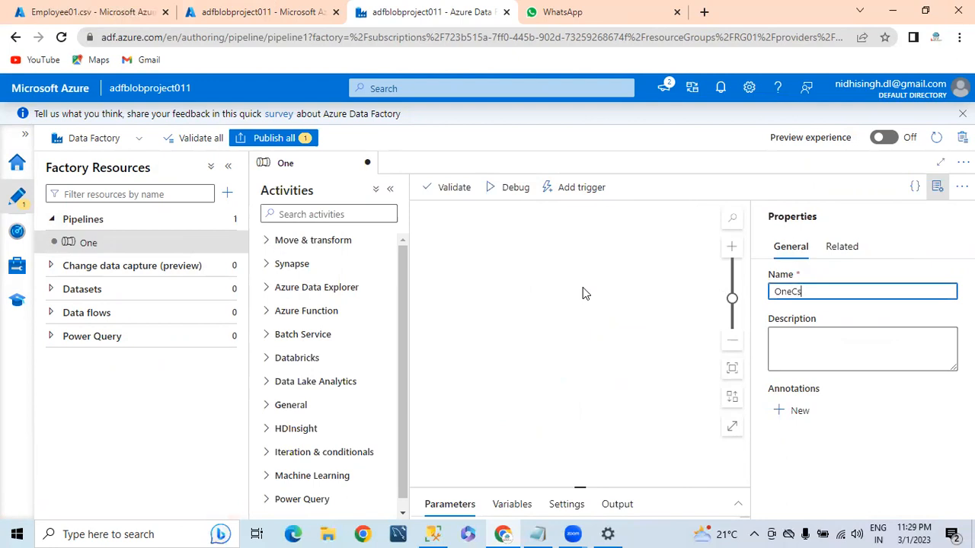
type("vIntoMSSQL")
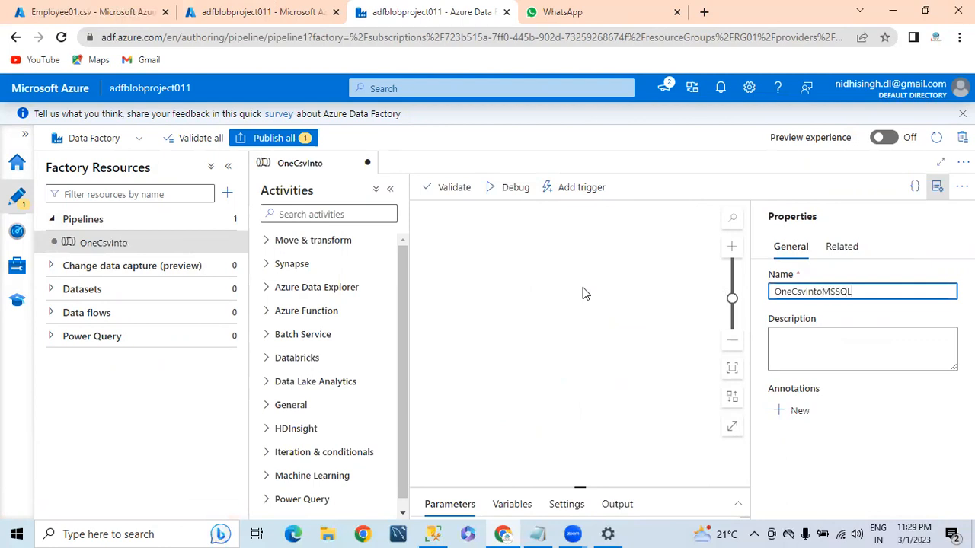
type("2016")
Check the pipeline JSON, then hide the Properties panel and Factory Resources list to widen the canvas
left_click(916, 188)
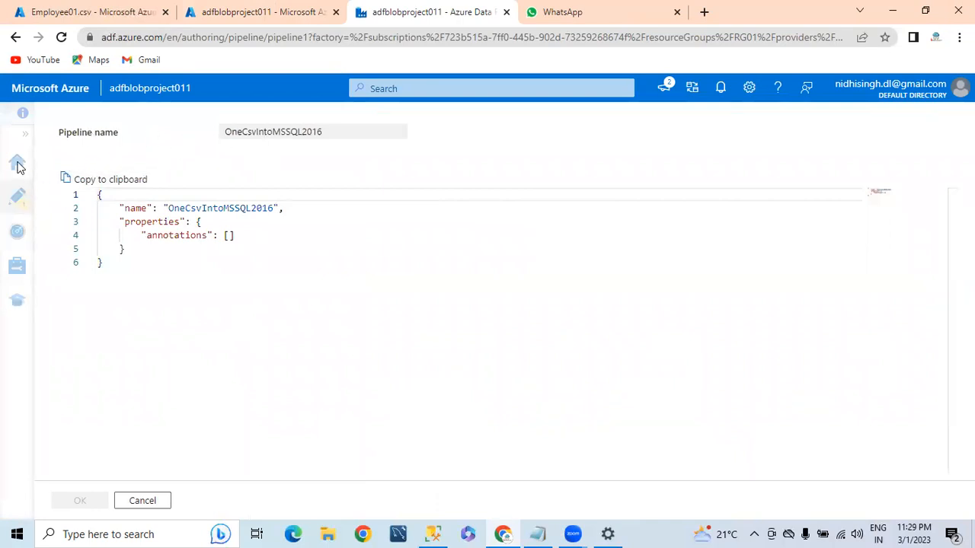
key("Escape")
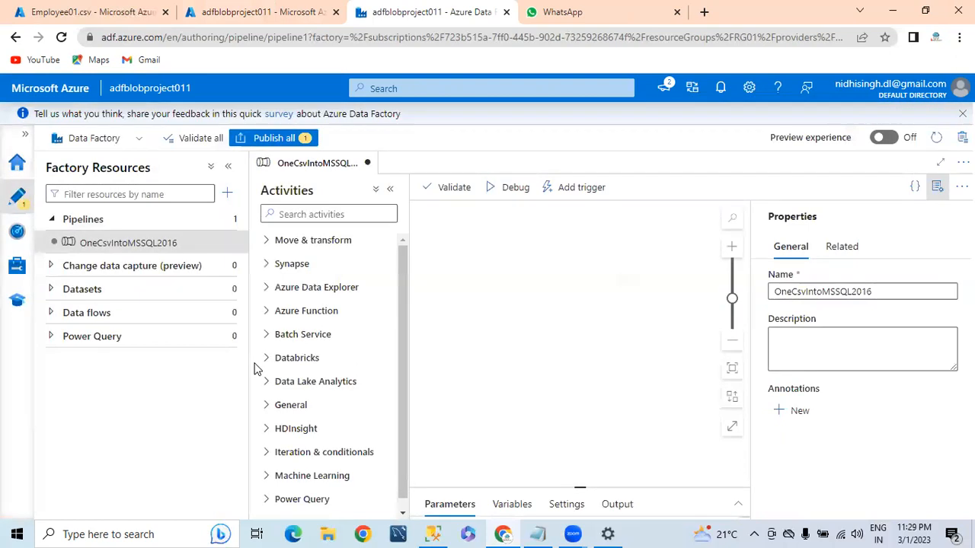
left_click(936, 188)
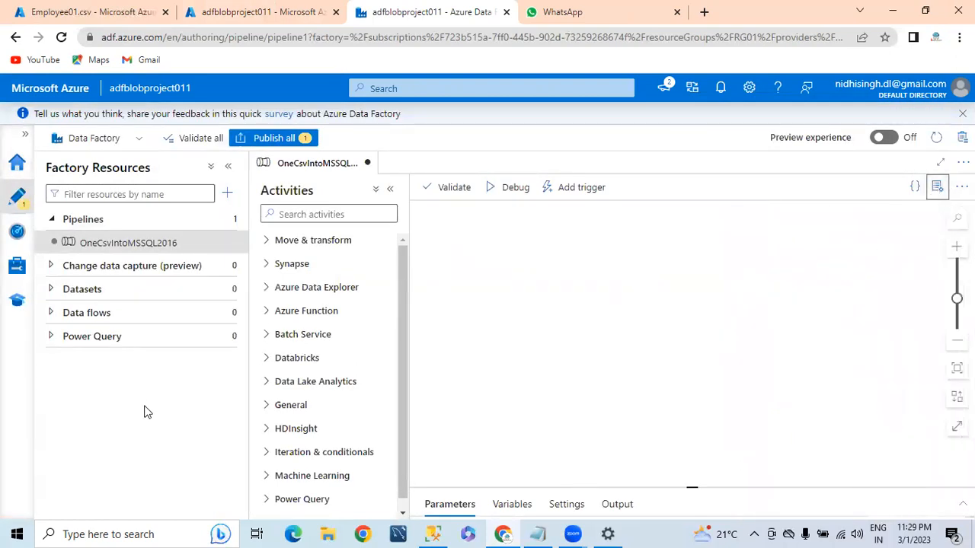
left_click(228, 166)
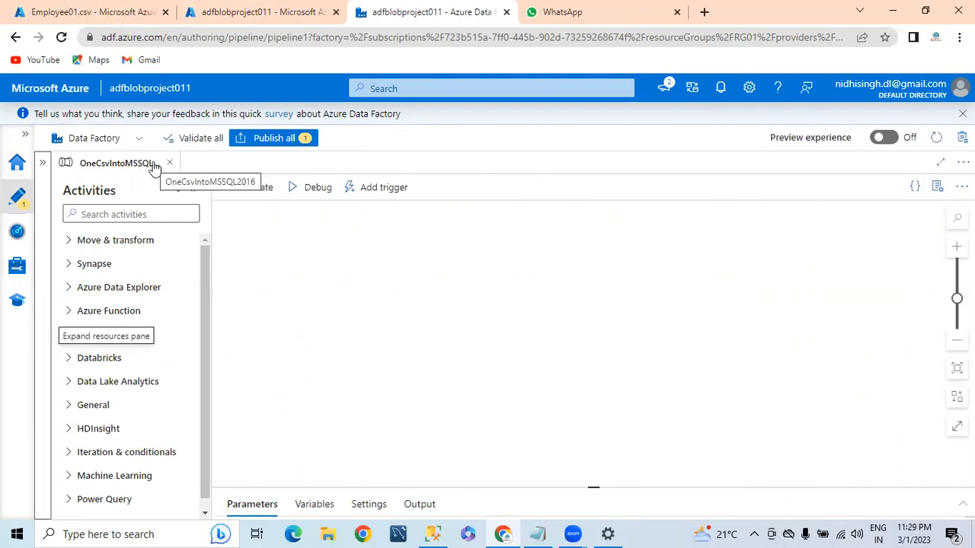
left_click(105, 214)
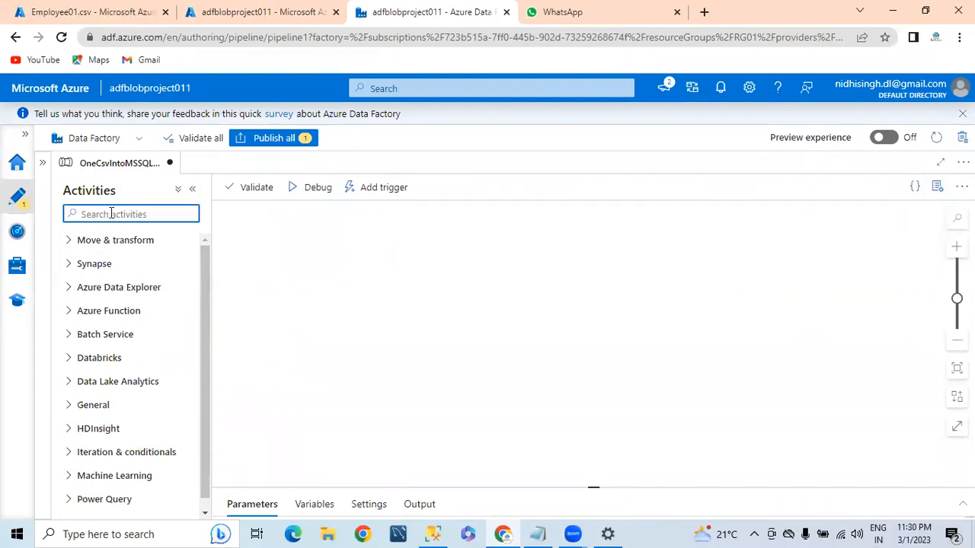
Place a Copy data activity on the pipeline canvas and start a new source dataset for it
type("copy")
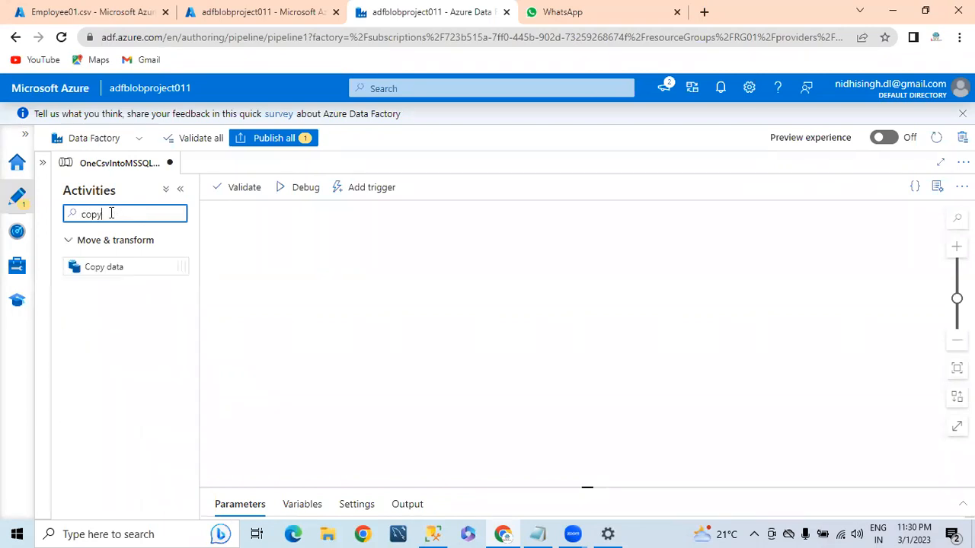
left_click_drag(105, 269, 340, 302)
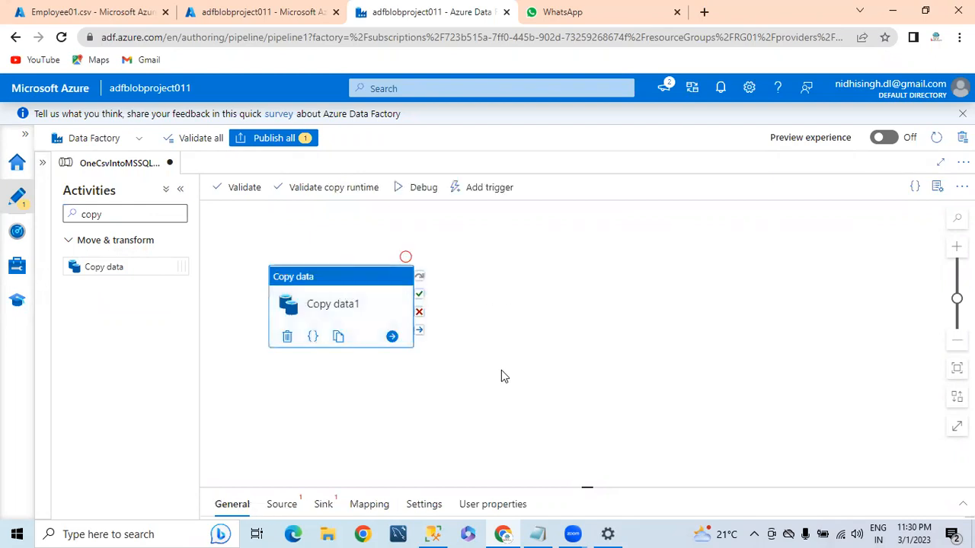
left_click(180, 190)
left_click_drag(215, 276, 245, 242)
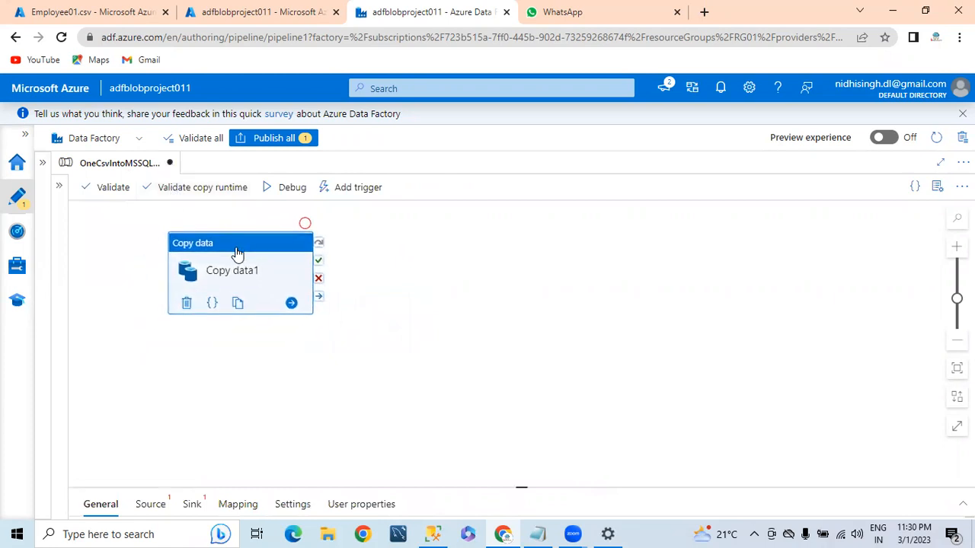
left_click_drag(522, 492, 529, 362)
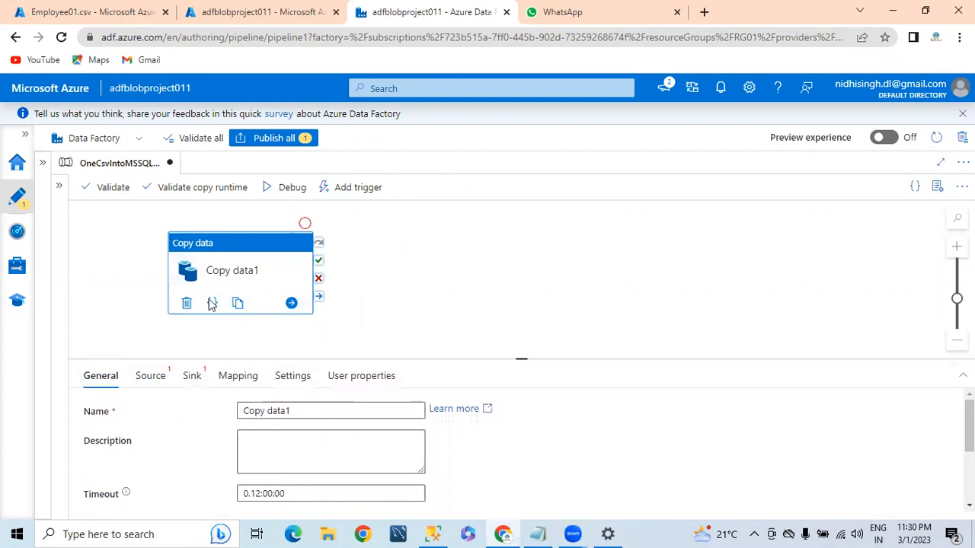
left_click(144, 380)
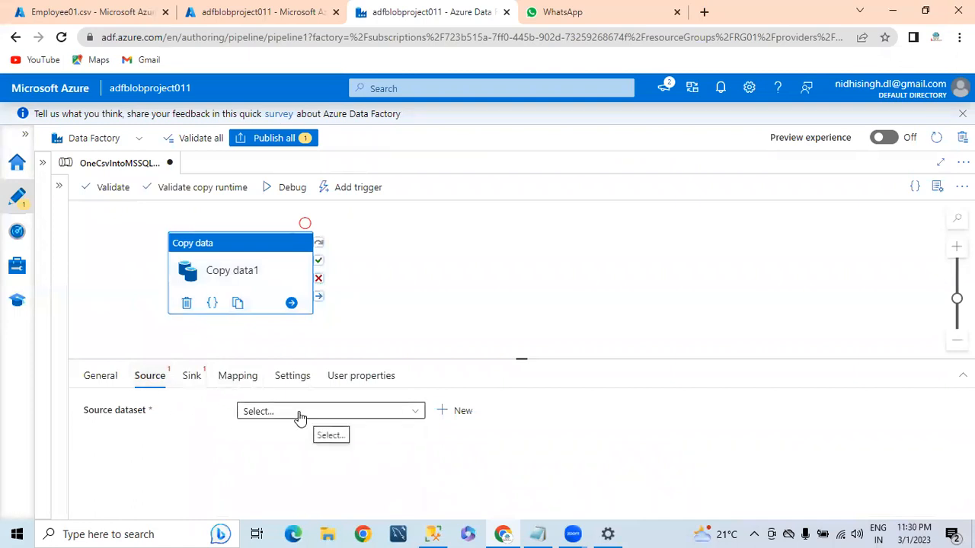
left_click(463, 415)
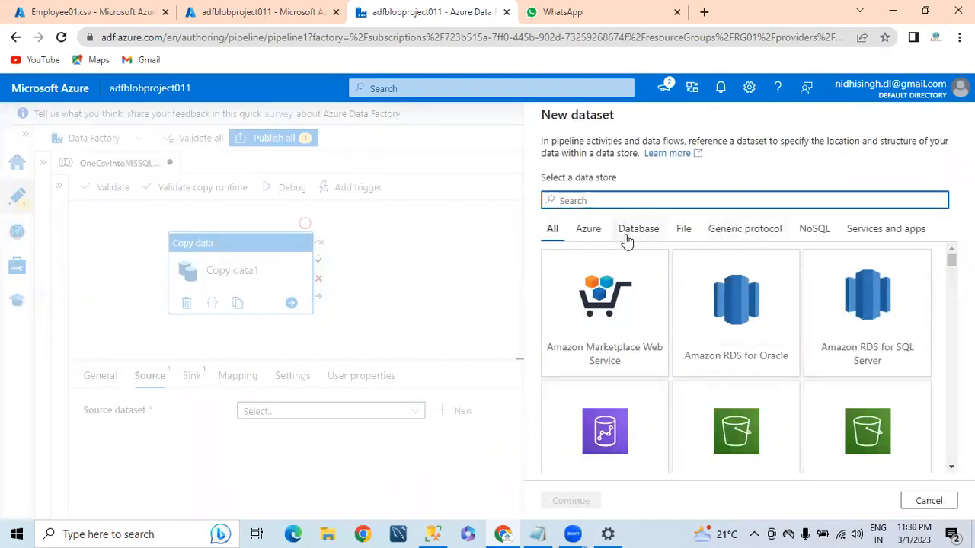
Choose Azure Blob Storage with DelimitedText format for the source dataset
scroll(737, 356, "down", 2)
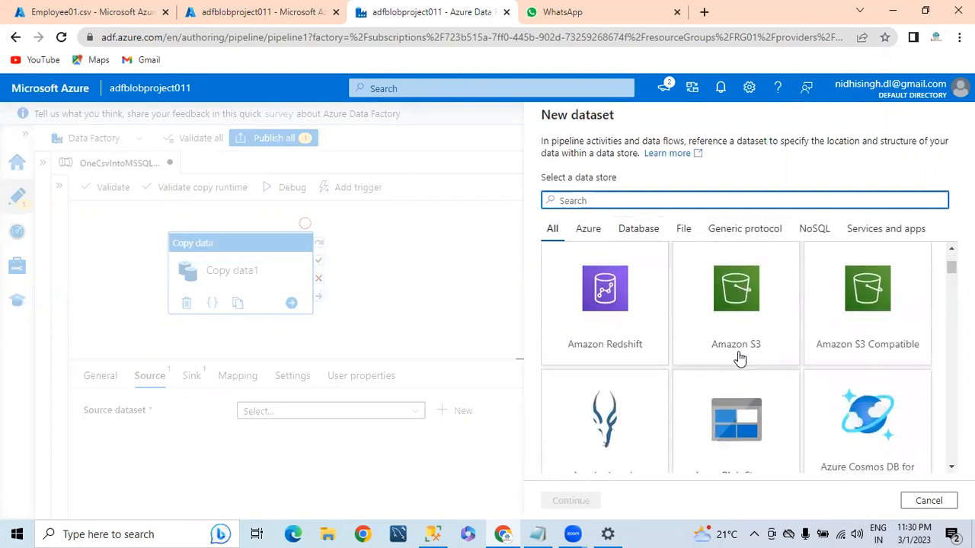
scroll(739, 356, "down", 2)
left_click(720, 303)
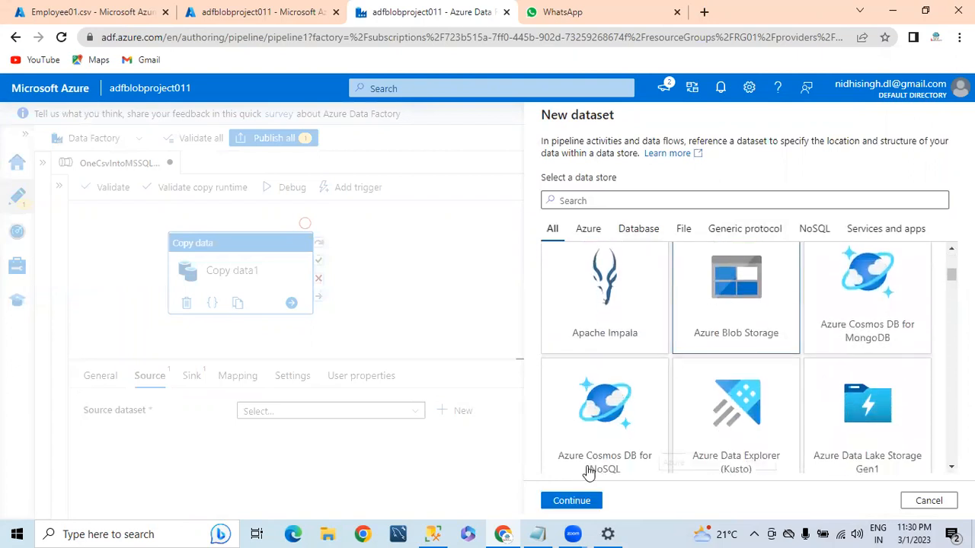
left_click(567, 501)
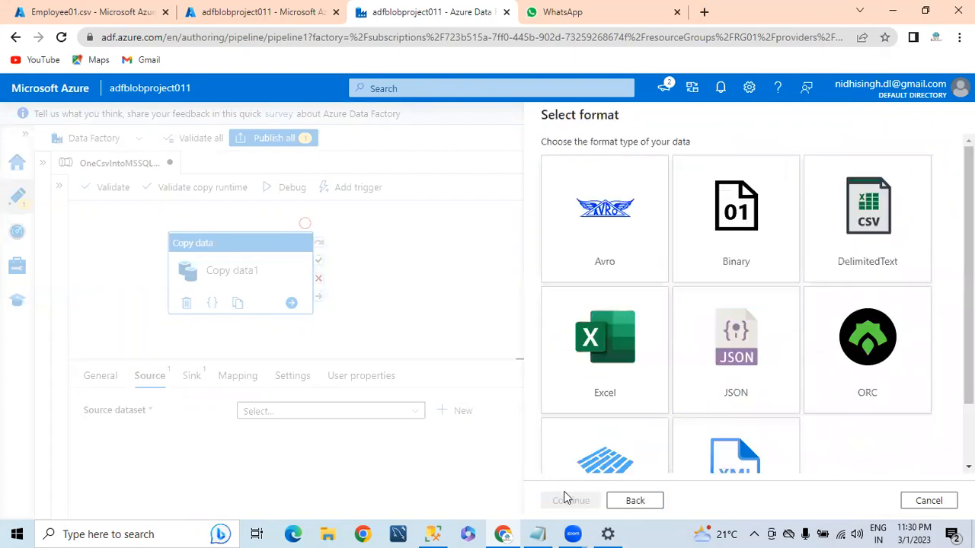
left_click(873, 217)
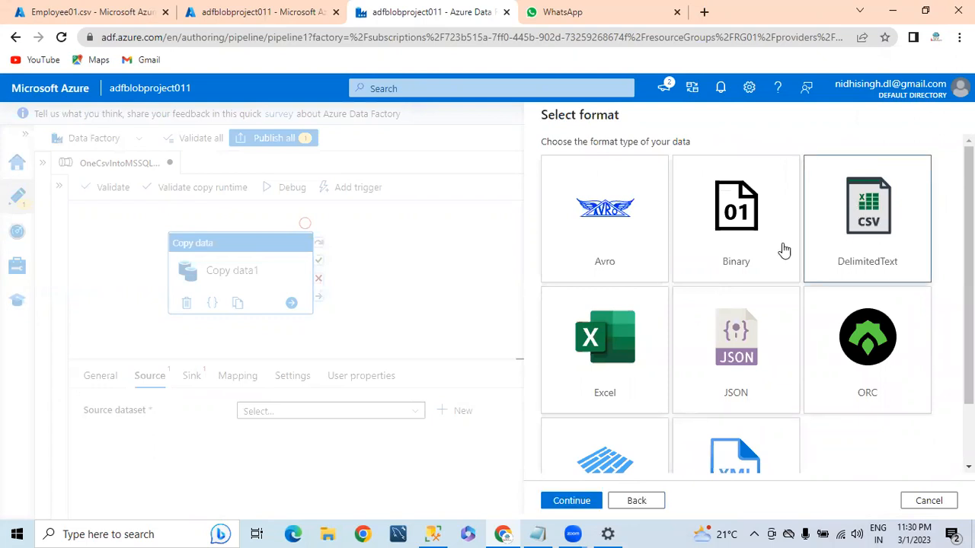
left_click(570, 501)
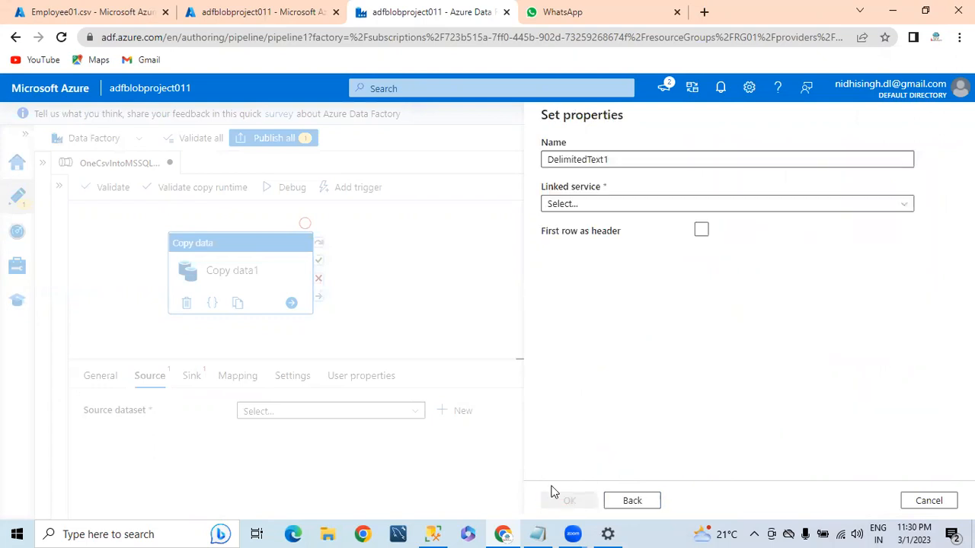
Create a linked service to storage account azblobstoraggen2 under Free Trial and confirm the connection succeeds
left_click(582, 206)
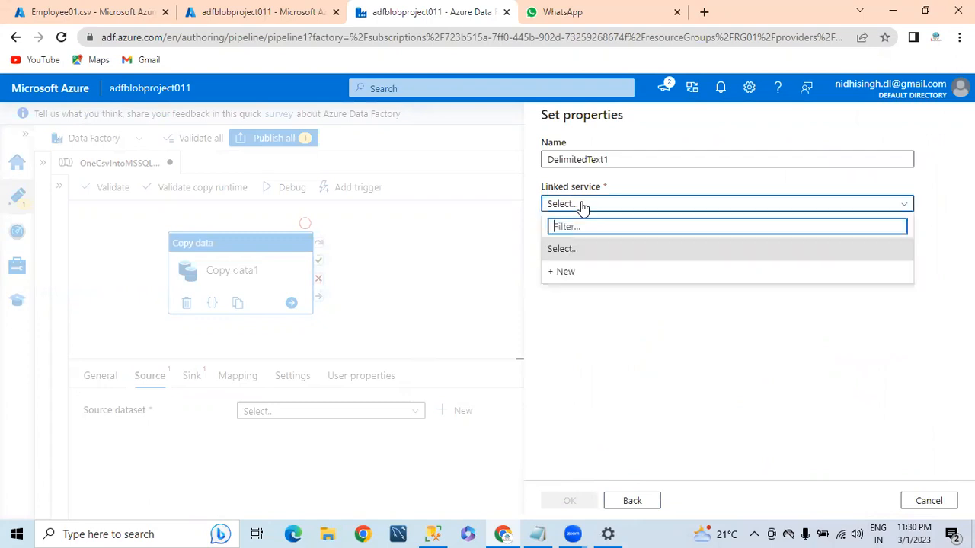
left_click(558, 272)
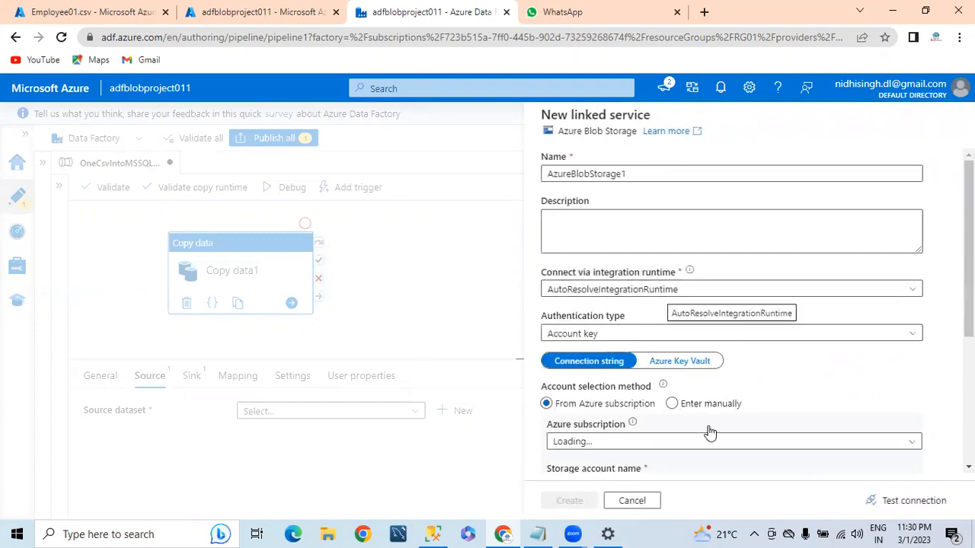
left_click(591, 440)
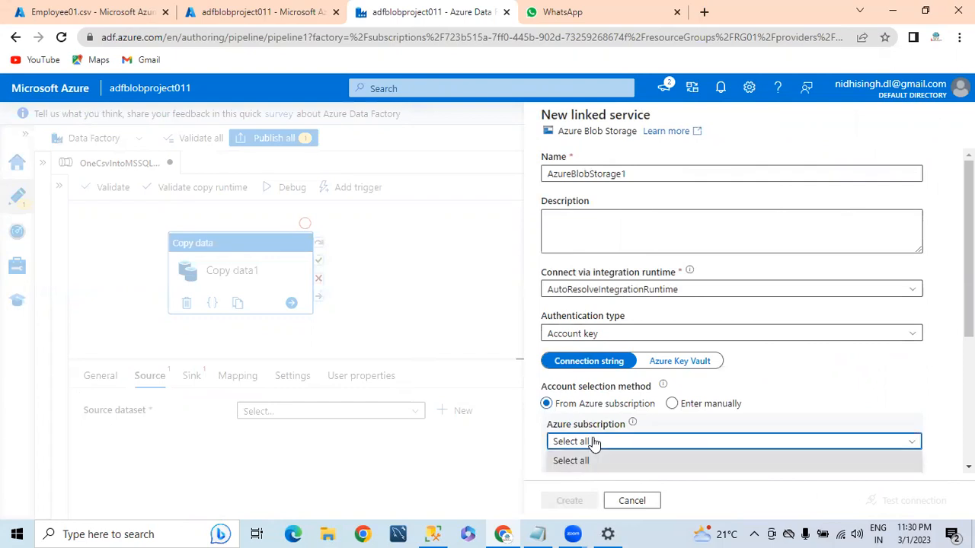
scroll(685, 406, "down", 2)
left_click(558, 345)
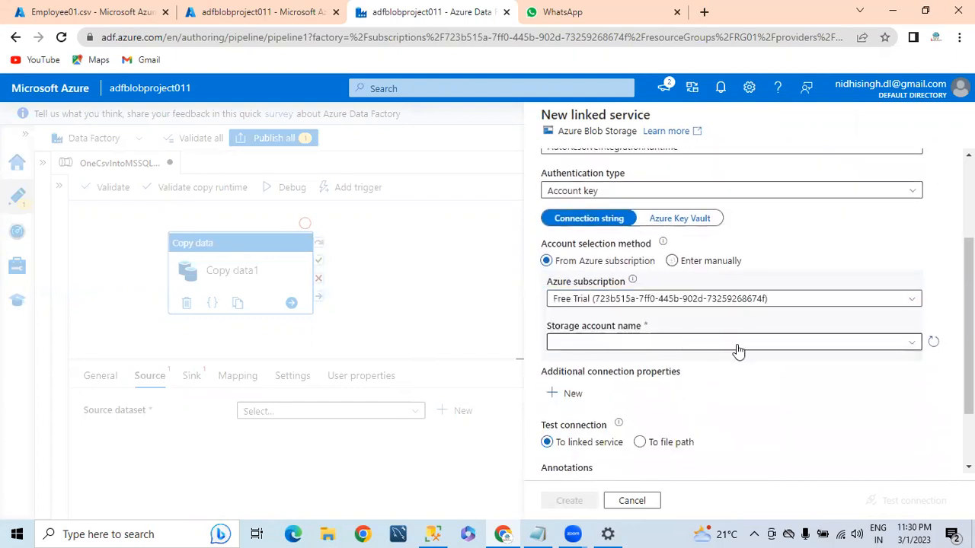
left_click(604, 343)
left_click(601, 364)
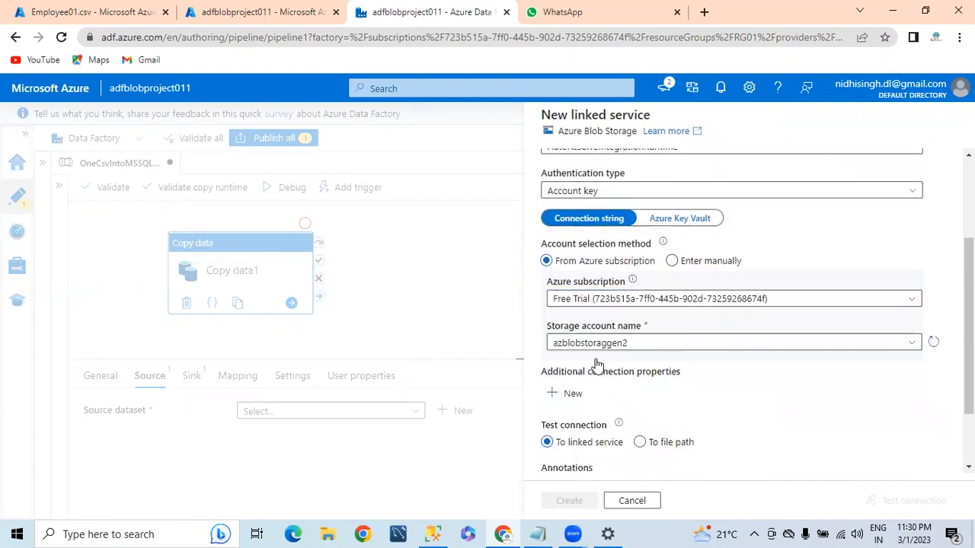
scroll(704, 399, "down", 1)
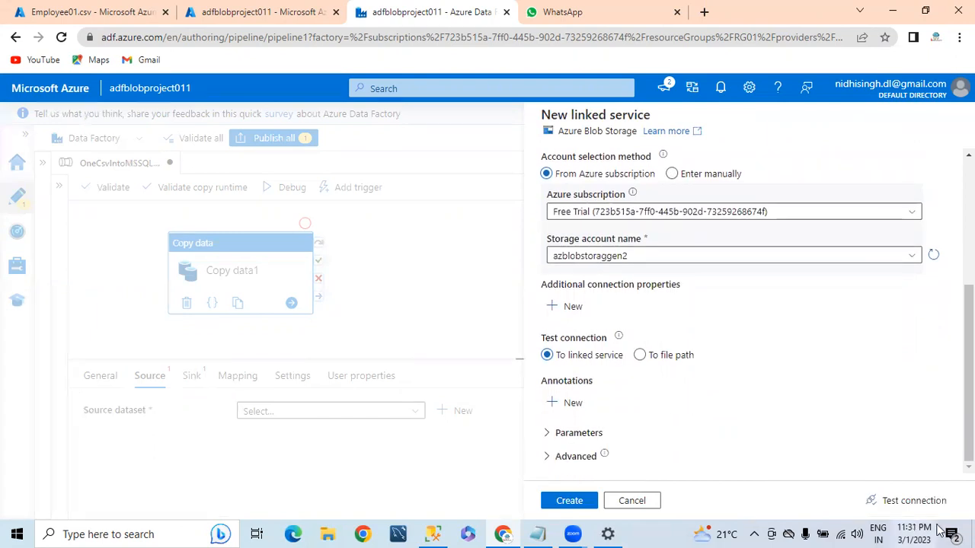
left_click(912, 501)
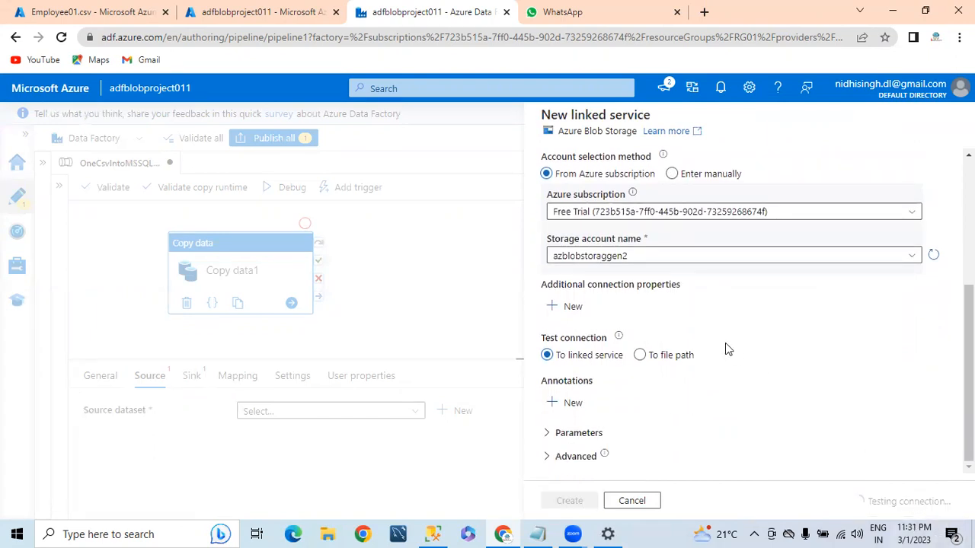
left_click_drag(862, 480, 952, 481)
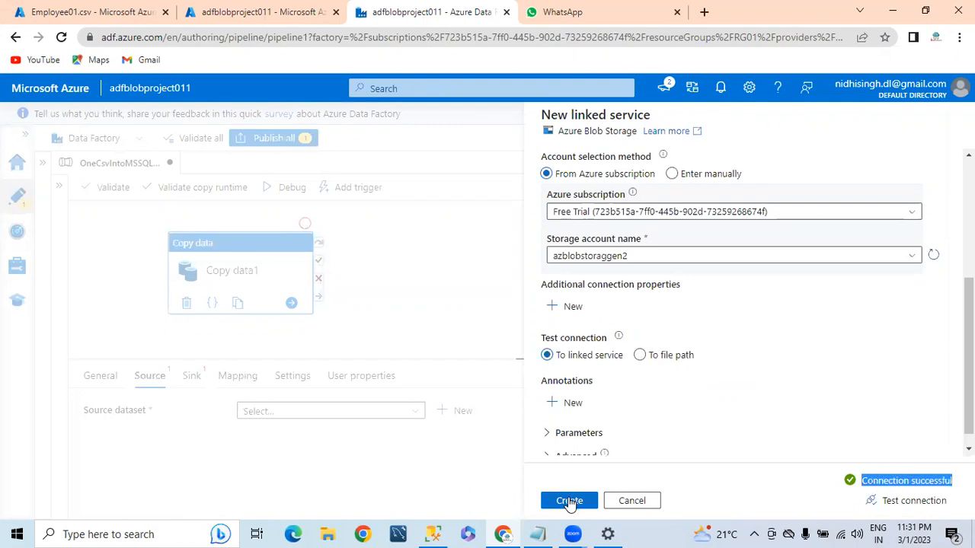
Point the DelimitedText1 dataset at source/Employee01.csv with first row as header
left_click(569, 501)
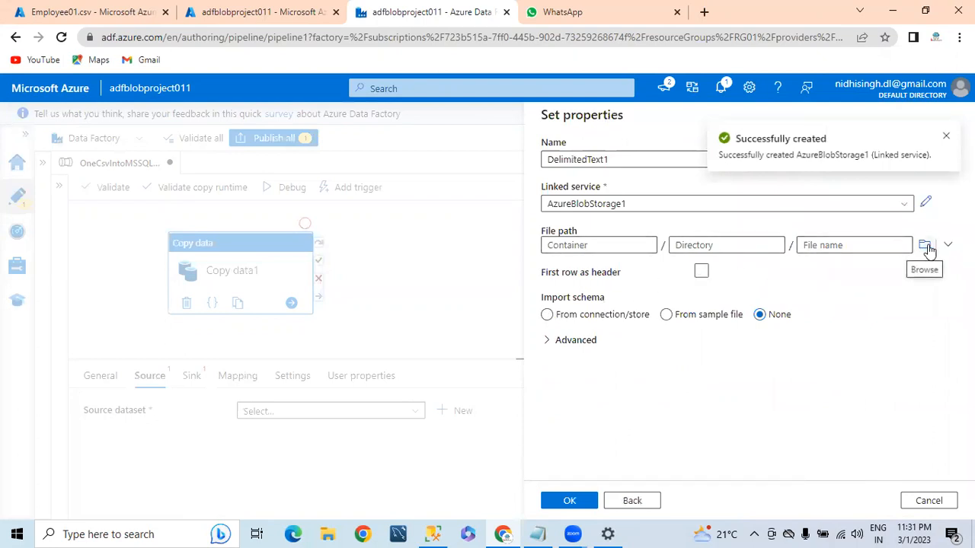
left_click(926, 246)
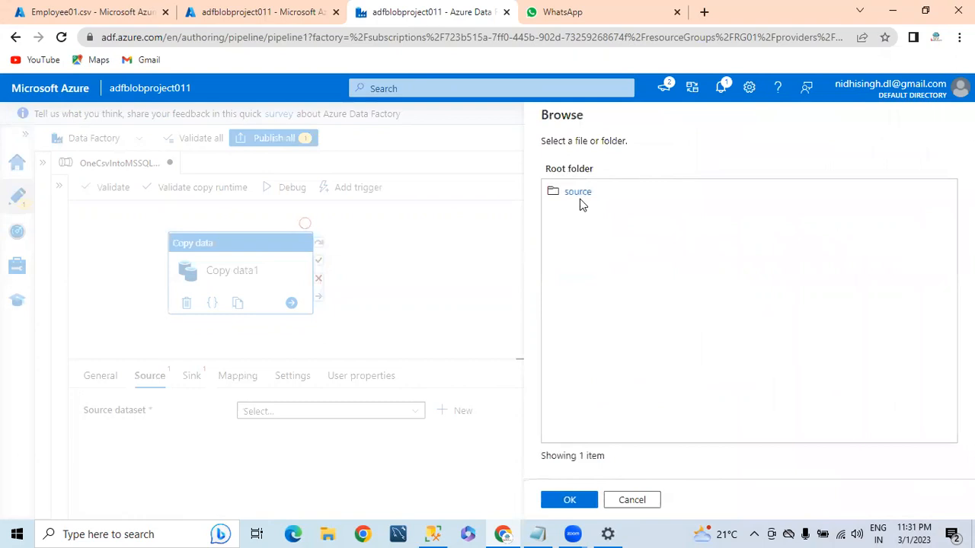
left_click(580, 199)
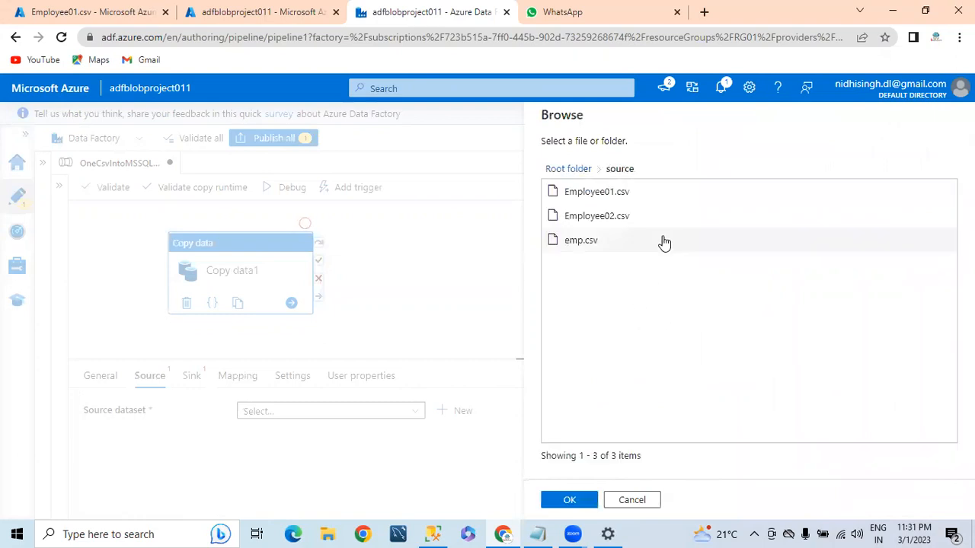
left_click(596, 196)
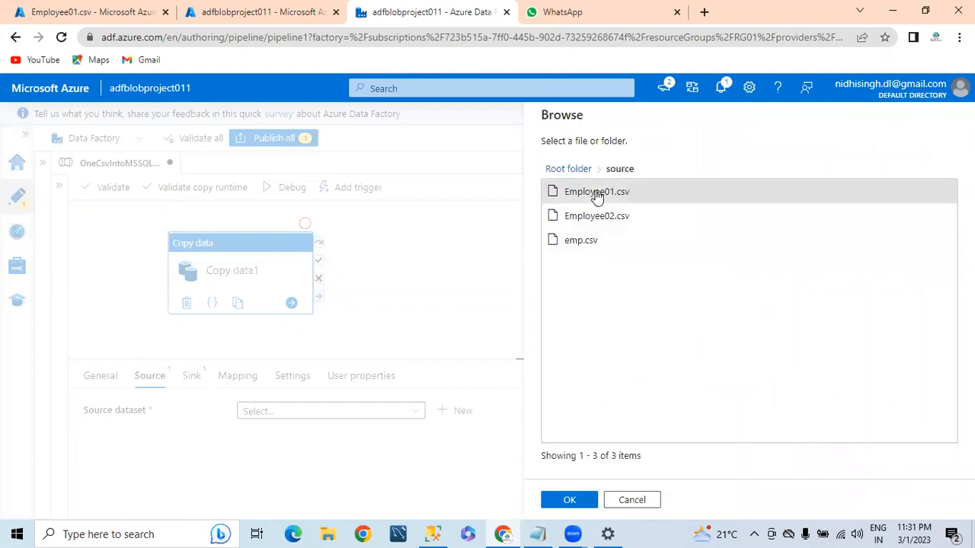
left_click(571, 500)
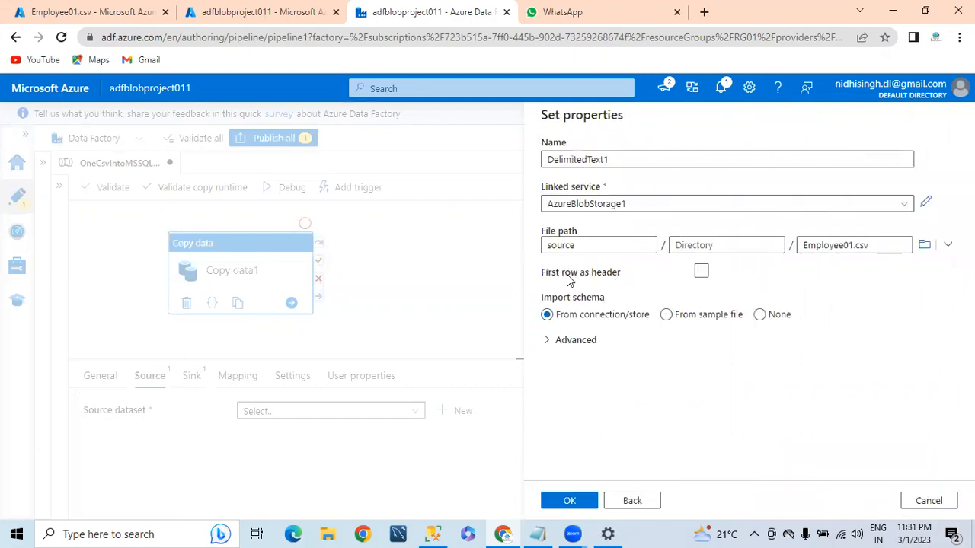
left_click(700, 271)
left_click(570, 500)
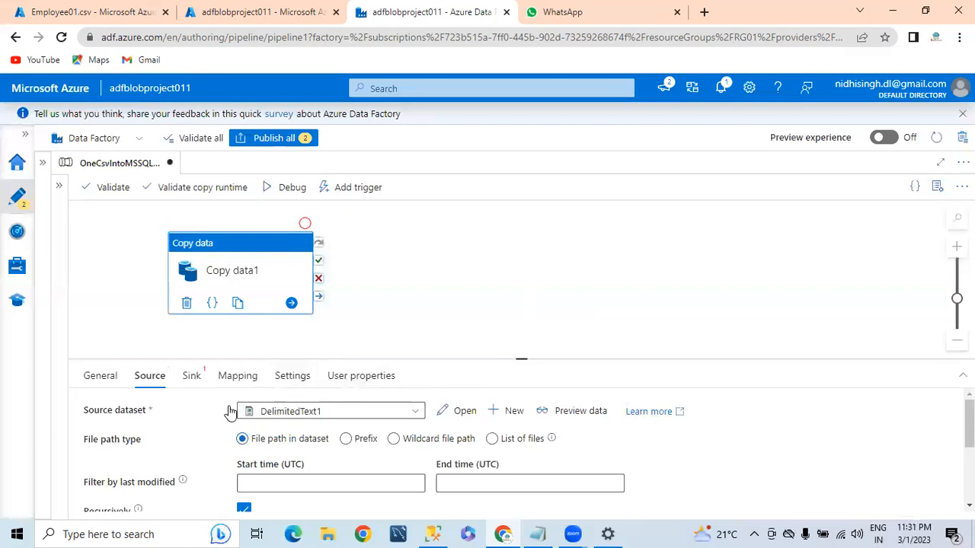
Preview the Employee01.csv rows, then switch to the copy activity's sink settings
left_click(569, 413)
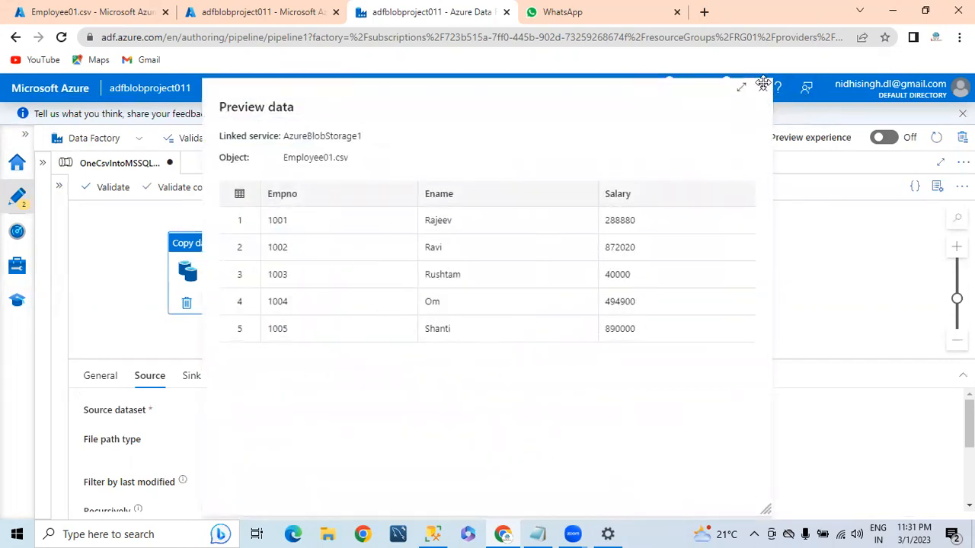
left_click(762, 84)
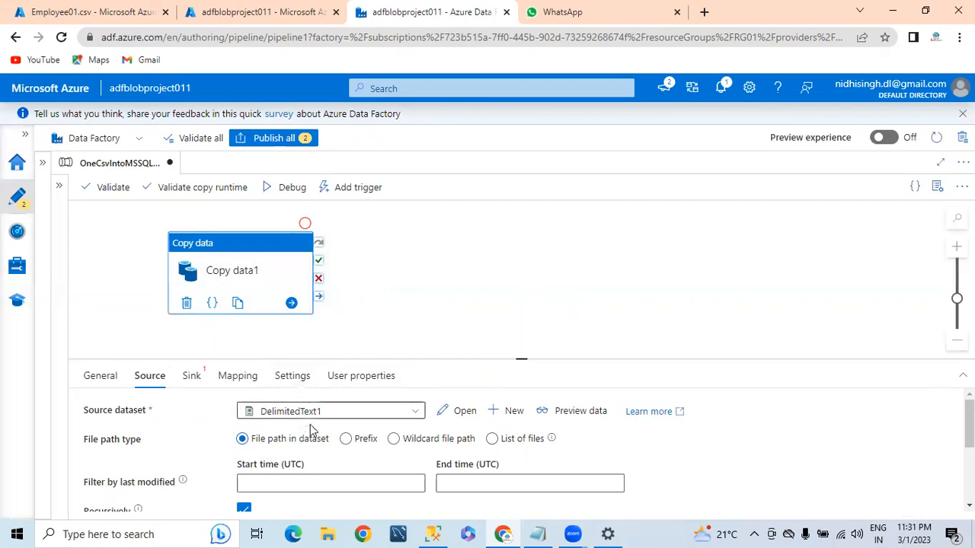
left_click(191, 376)
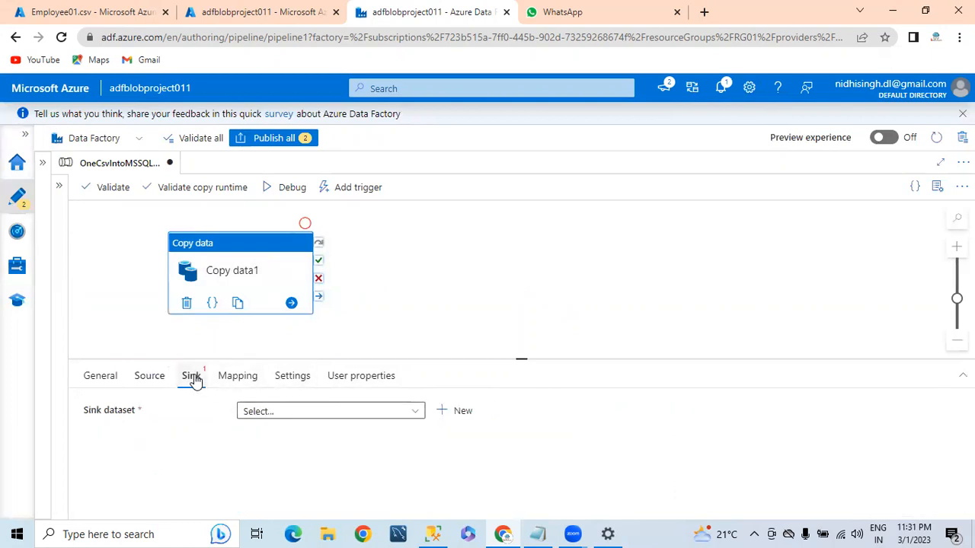
Create a new sink dataset using the SQL server database data store
left_click(407, 415)
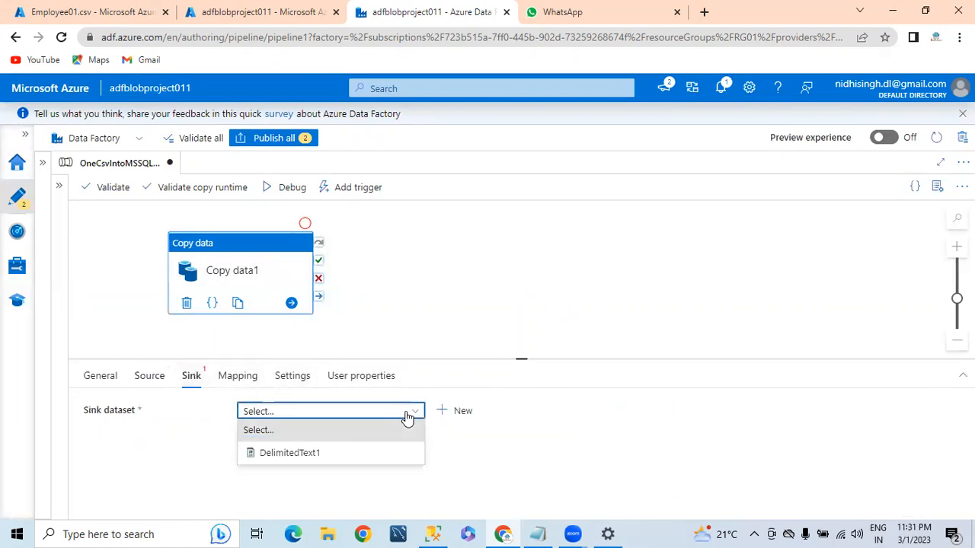
left_click(470, 412)
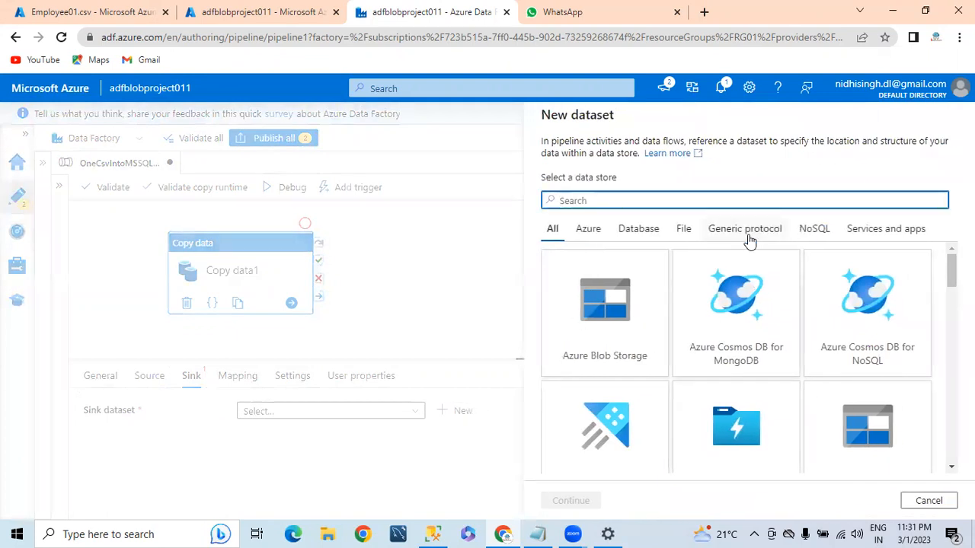
left_click(638, 238)
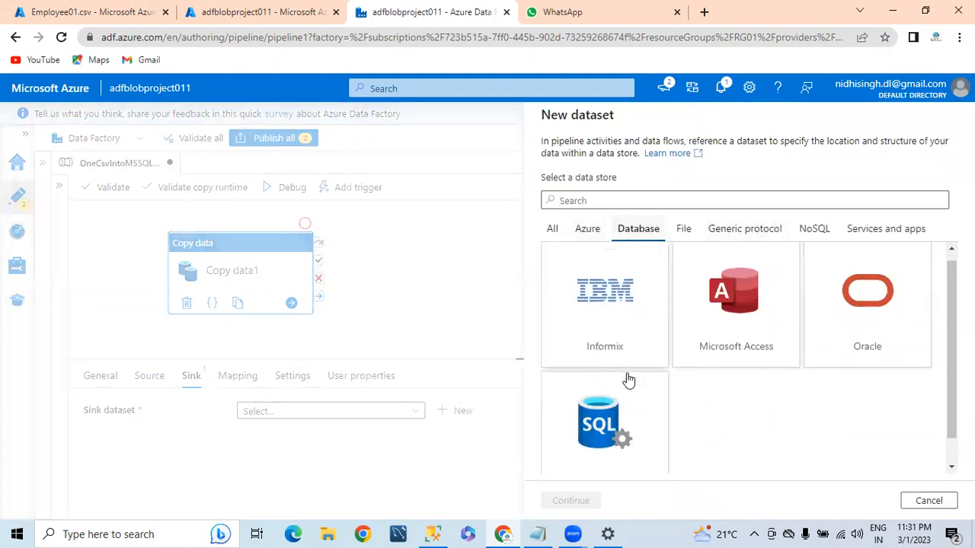
scroll(626, 382, "down", 1)
scroll(603, 386, "up", 1)
scroll(603, 386, "down", 1)
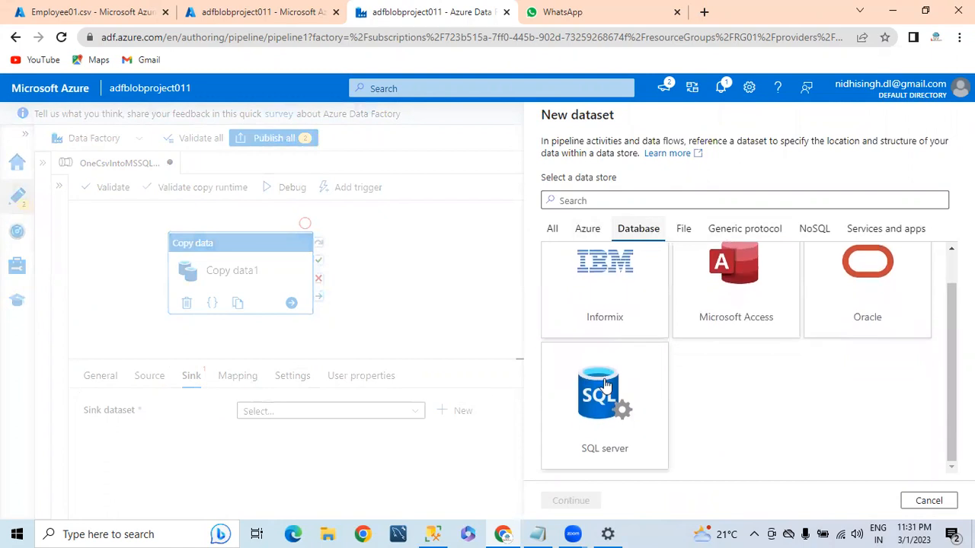
left_click(603, 386)
left_click(574, 500)
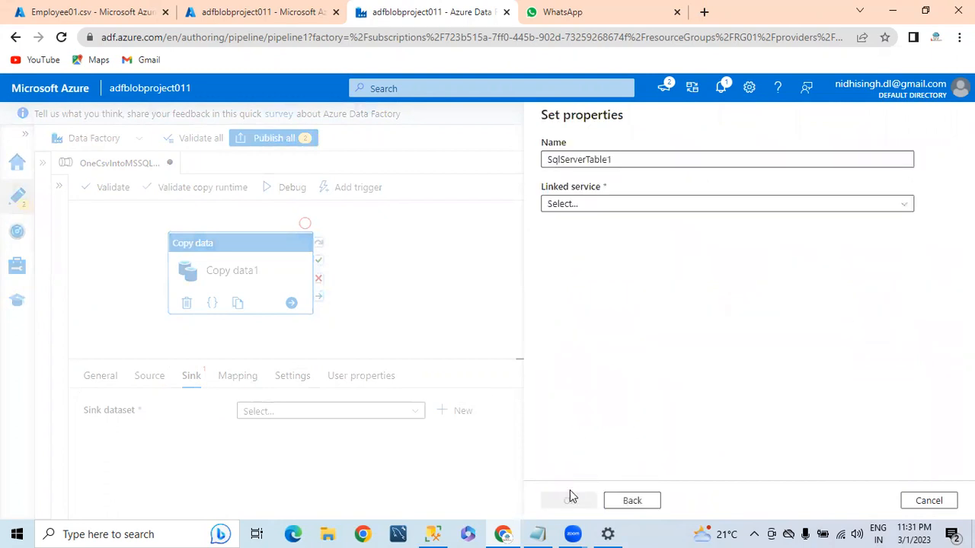
Begin a new SQL server linked service for the sink dataset
left_click(594, 204)
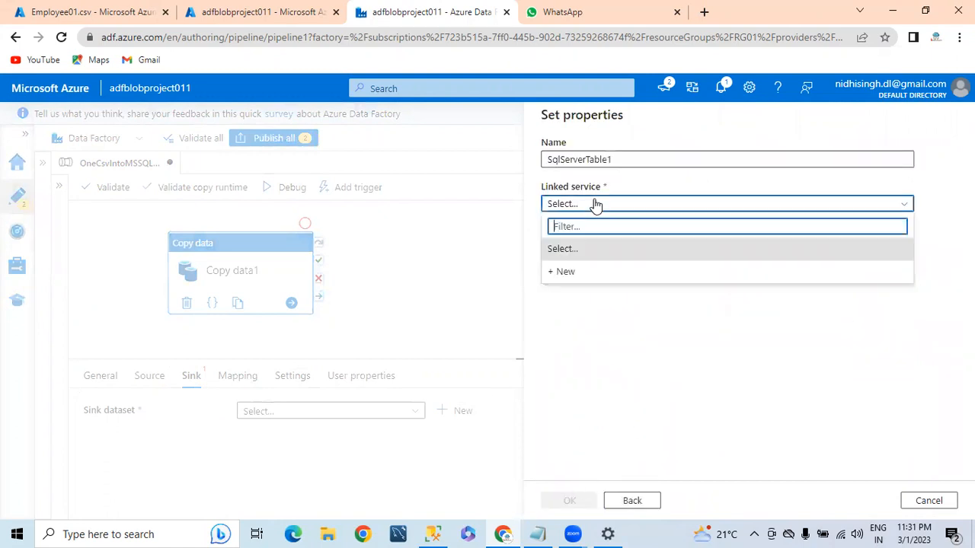
left_click(563, 272)
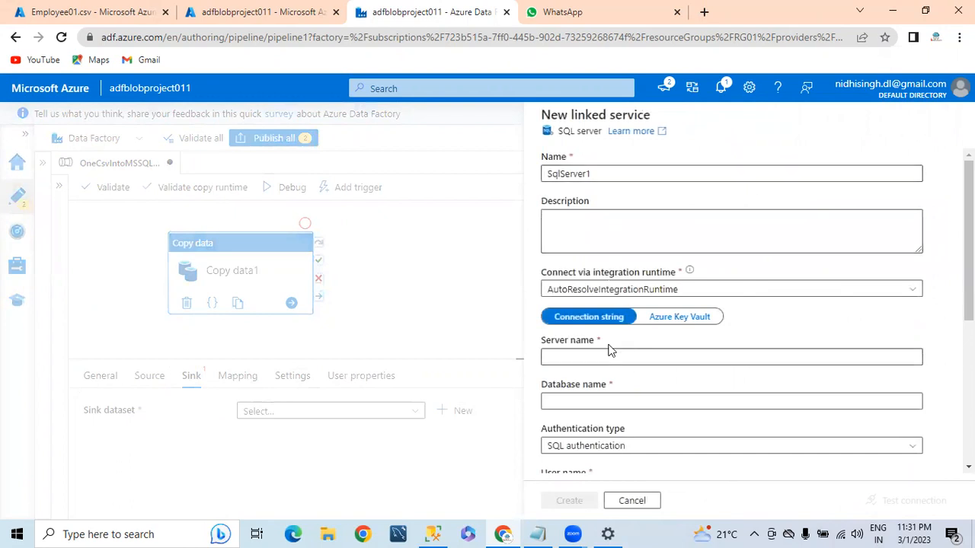
left_click(609, 355)
Copy server address 20.203.199.16,1433 from SSMS into the Server name field
left_click(433, 534)
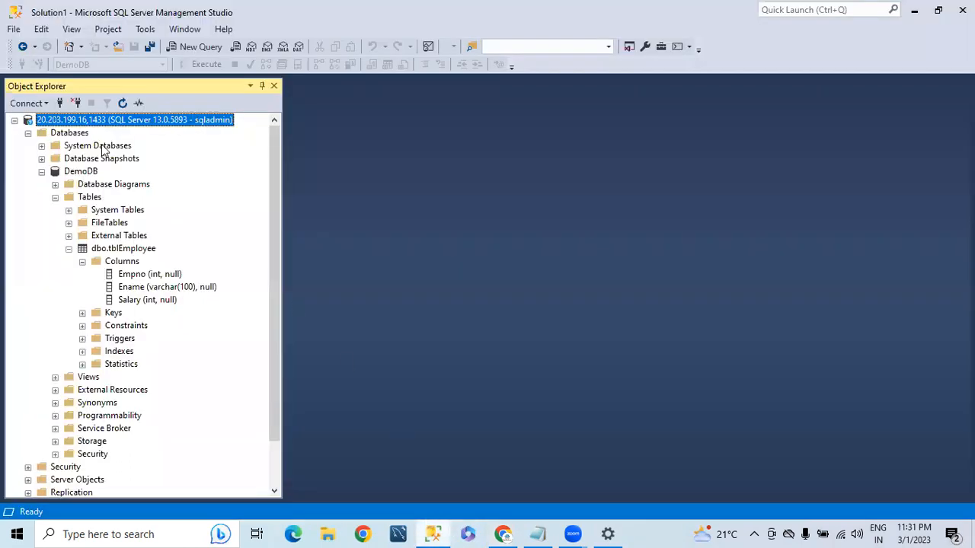
right_click(67, 123)
left_click(100, 134)
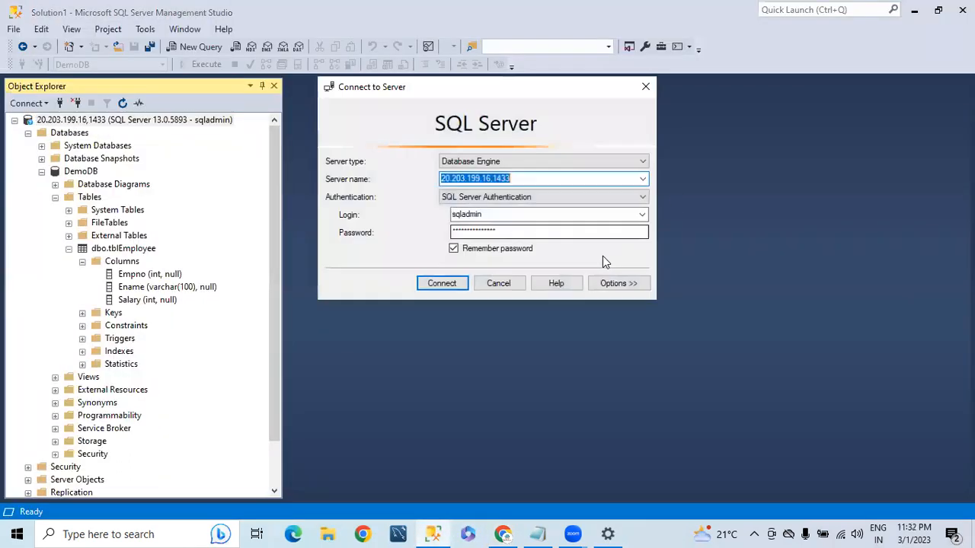
key("alt+Tab")
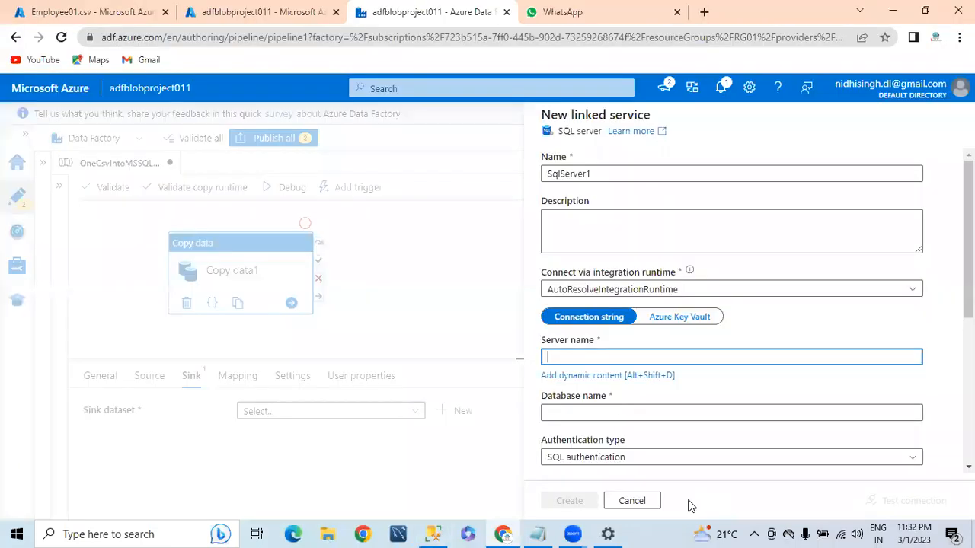
type("20.203.199.16,1433")
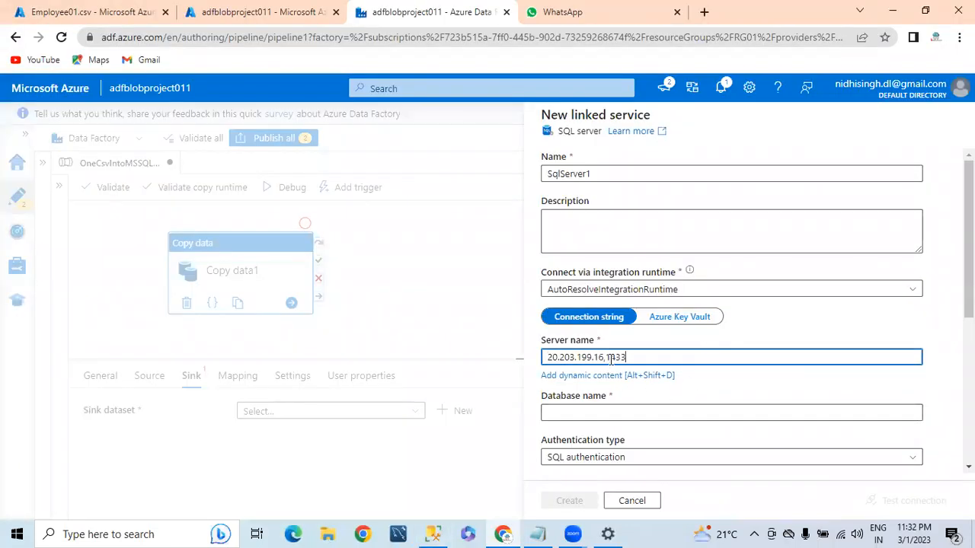
Copy the database name DemoDB from SSMS into the Database name field
left_click(591, 412)
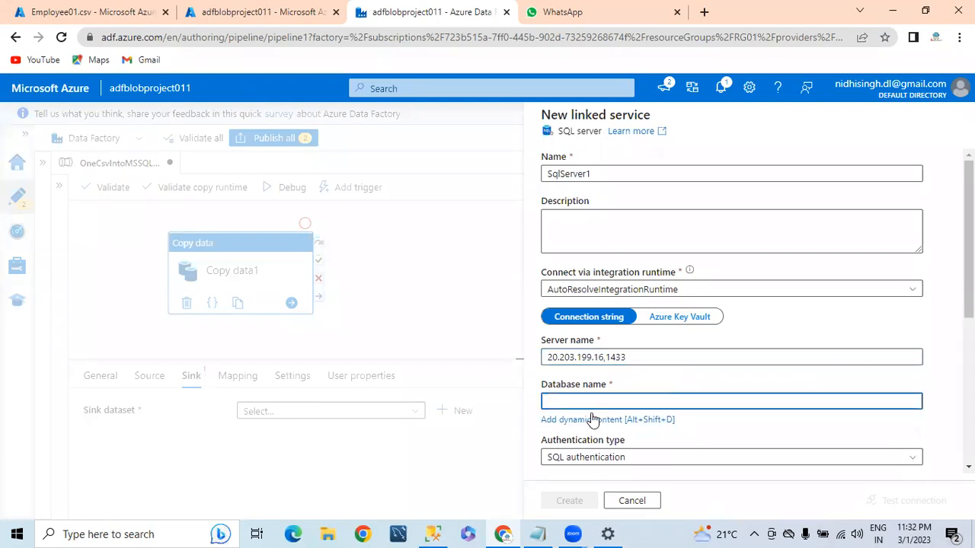
key("alt+Tab")
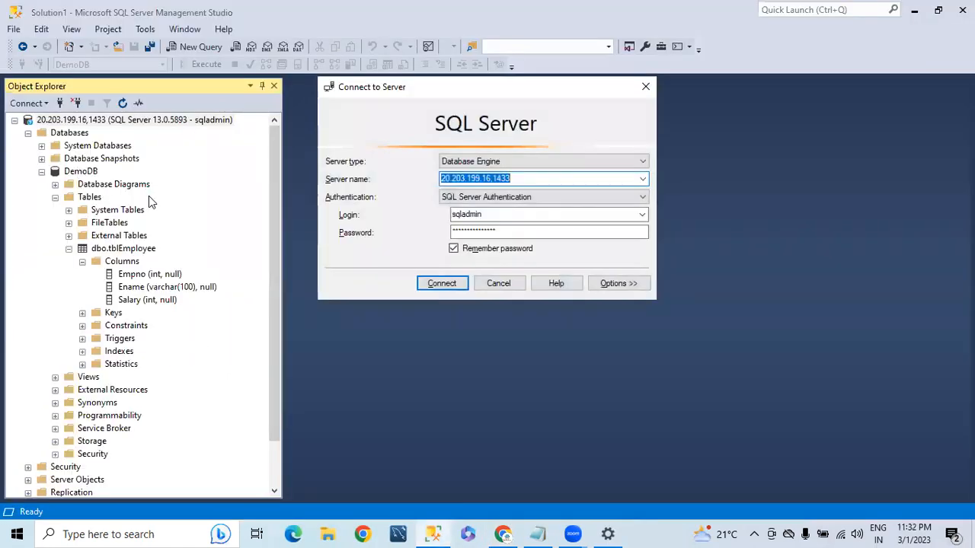
left_click(498, 283)
left_click(172, 48)
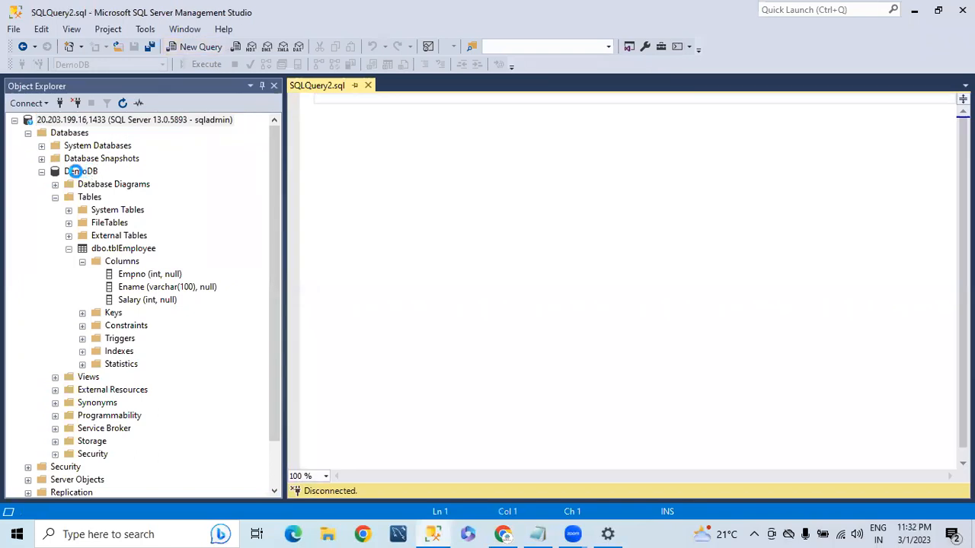
left_click(72, 163)
left_click_drag(94, 171, 324, 93)
double_click(333, 99)
key("ctrl+c")
key("alt+Tab")
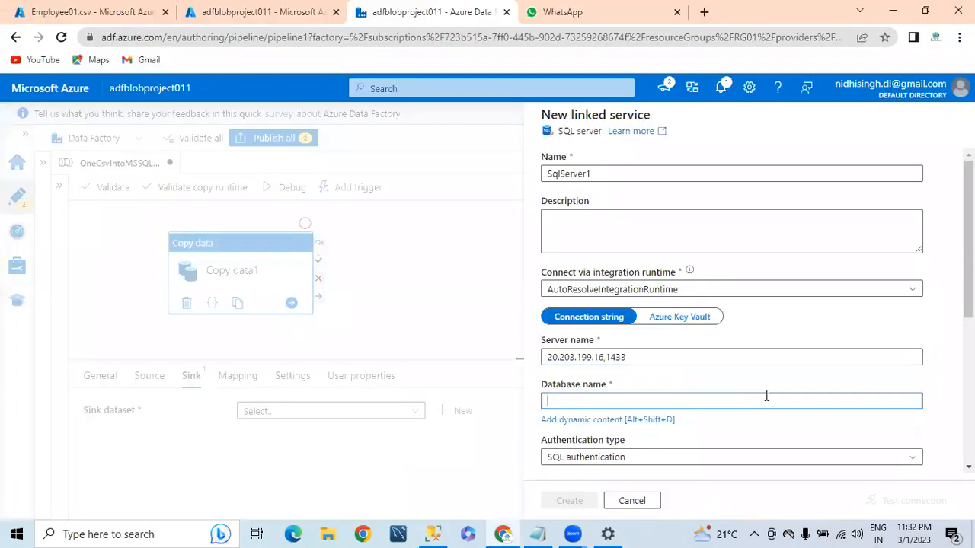
key("ctrl+v")
Enter SQL authentication user name and password, then test the connection
scroll(623, 401, "down", 2)
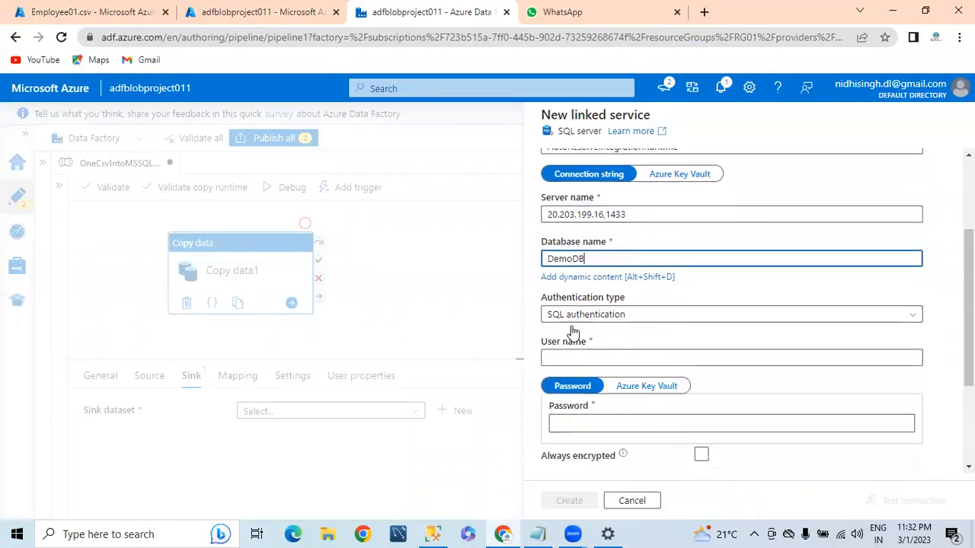
left_click(576, 306)
left_click(576, 322)
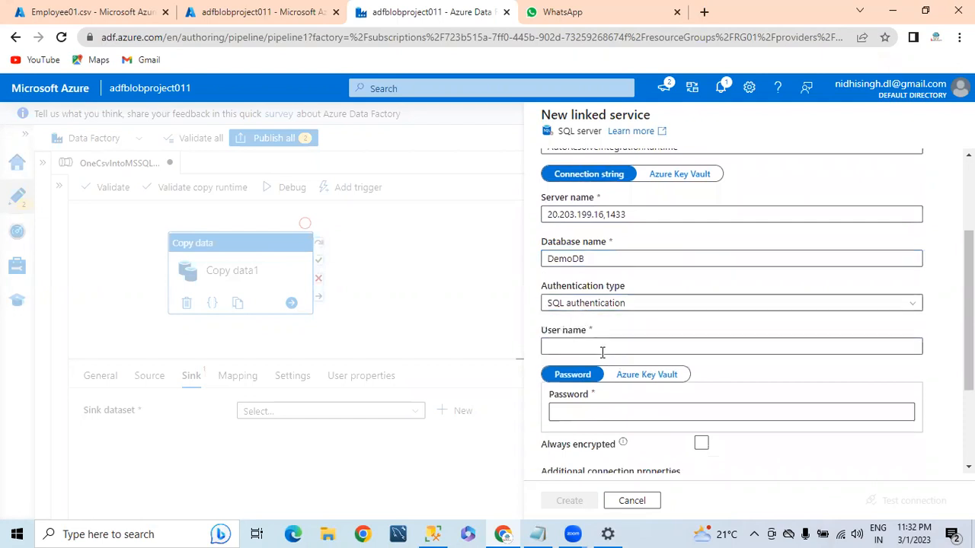
left_click(594, 347)
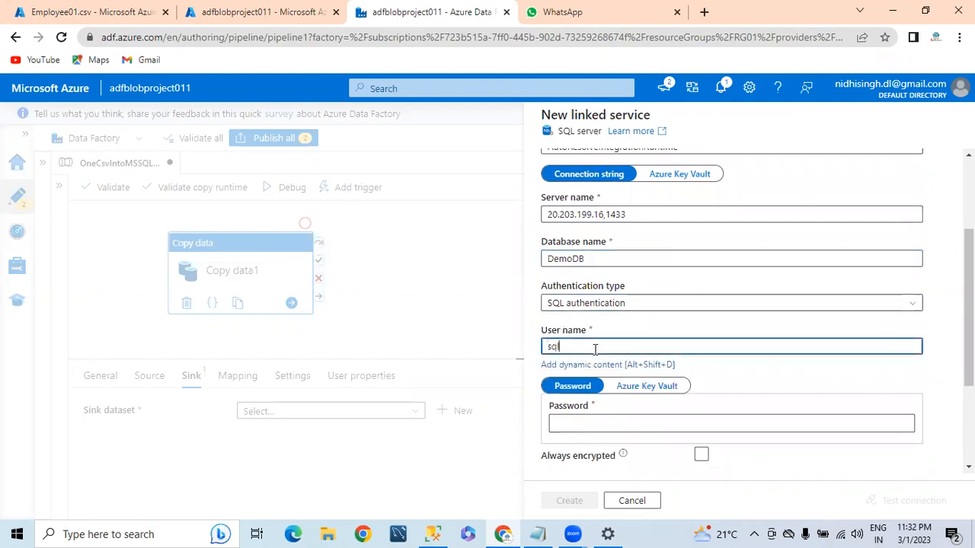
key("Tab")
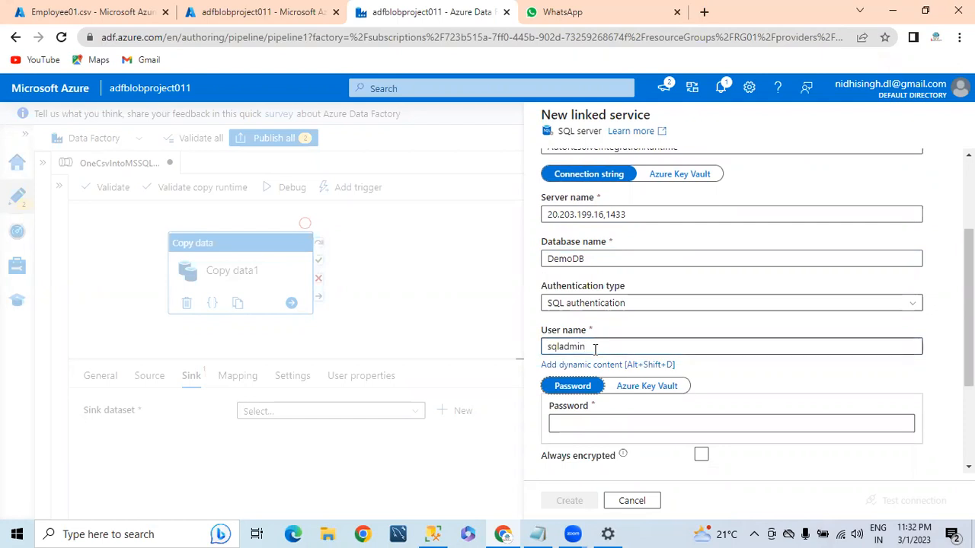
left_click(588, 409)
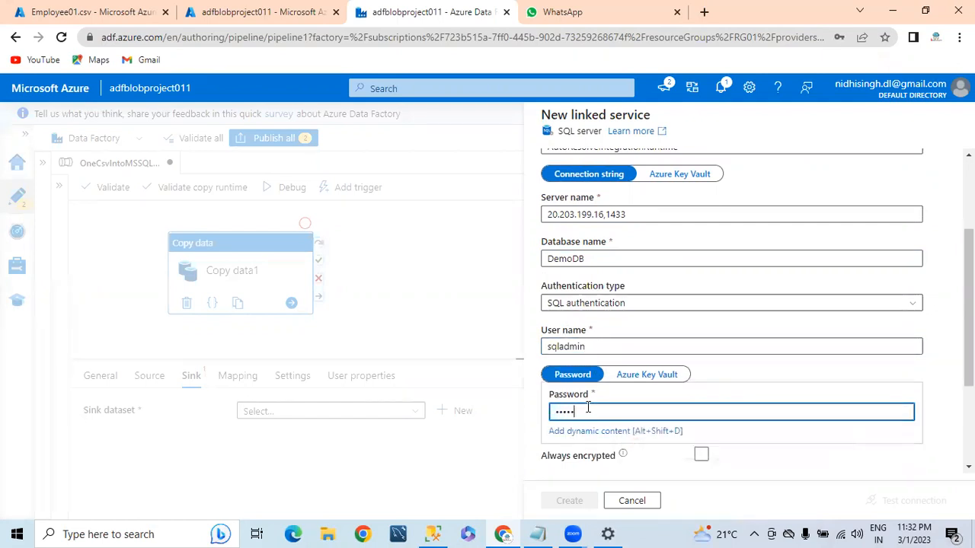
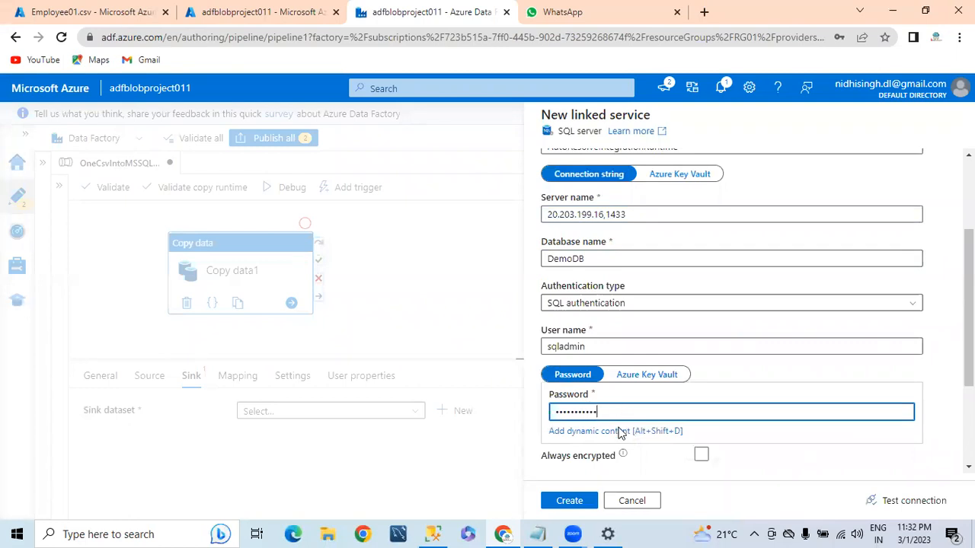
left_click(899, 499)
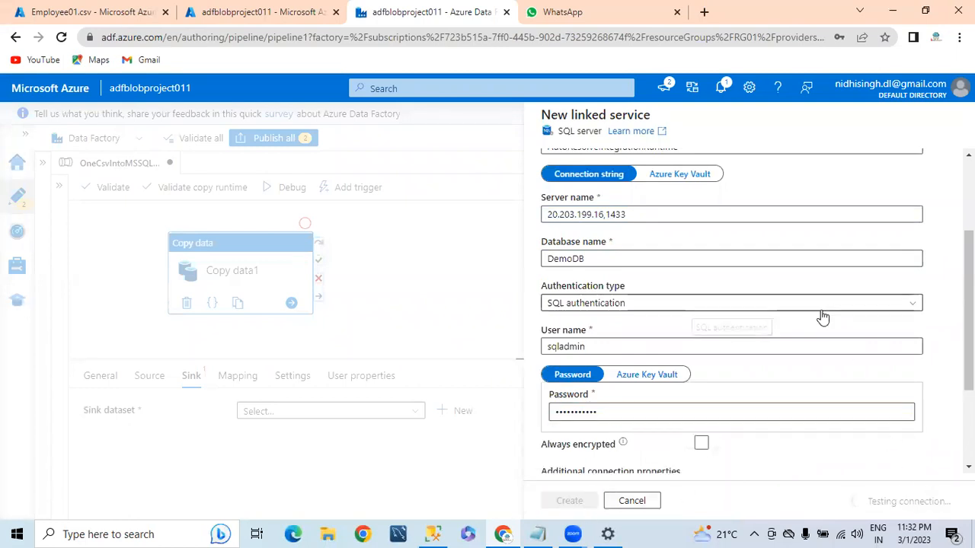
Replace the SQL login user name and password, then retest the failing connection
scroll(799, 374, "down", 3)
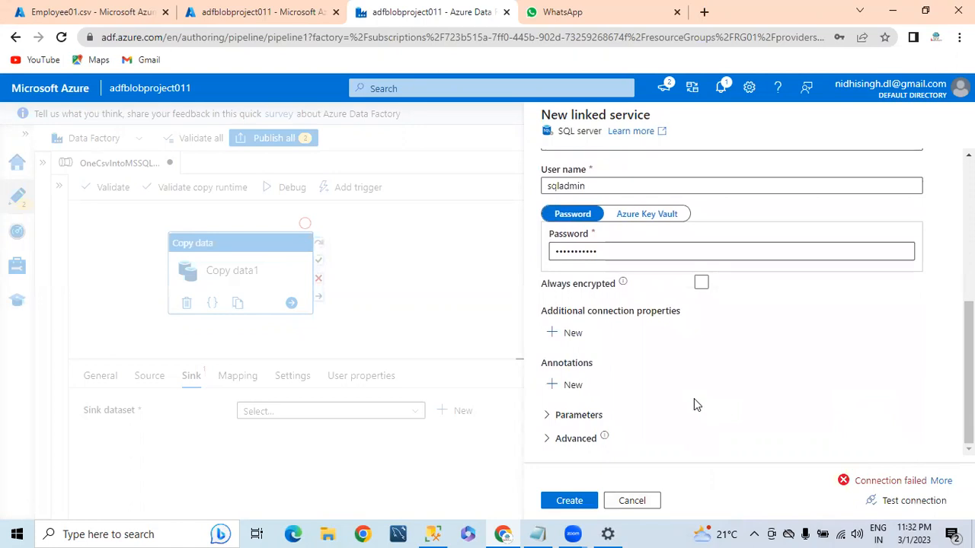
scroll(694, 398, "up", 3)
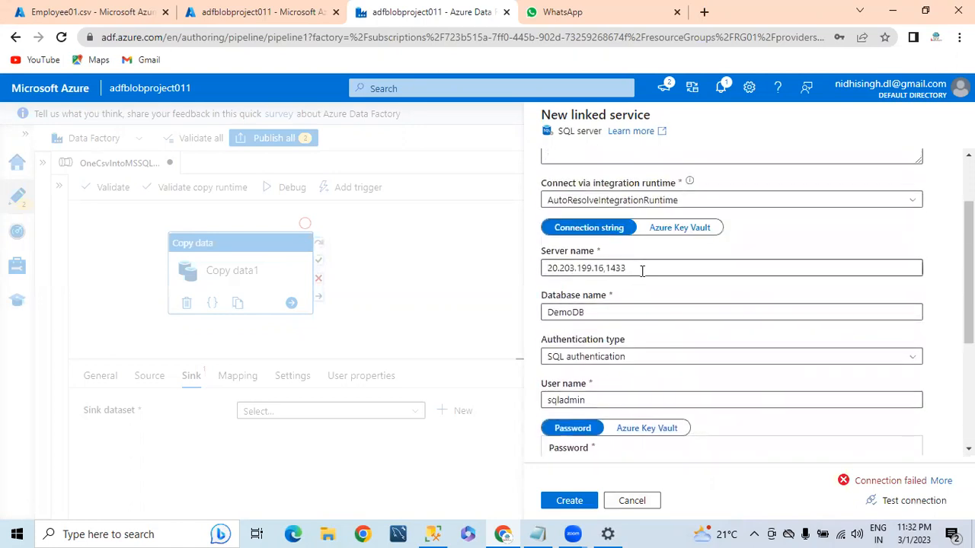
double_click(599, 400)
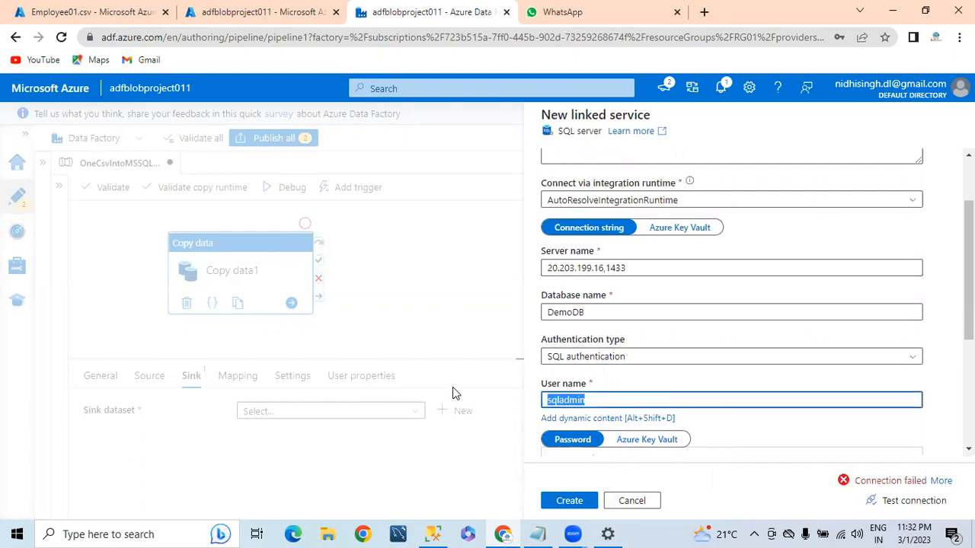
type("SQL")
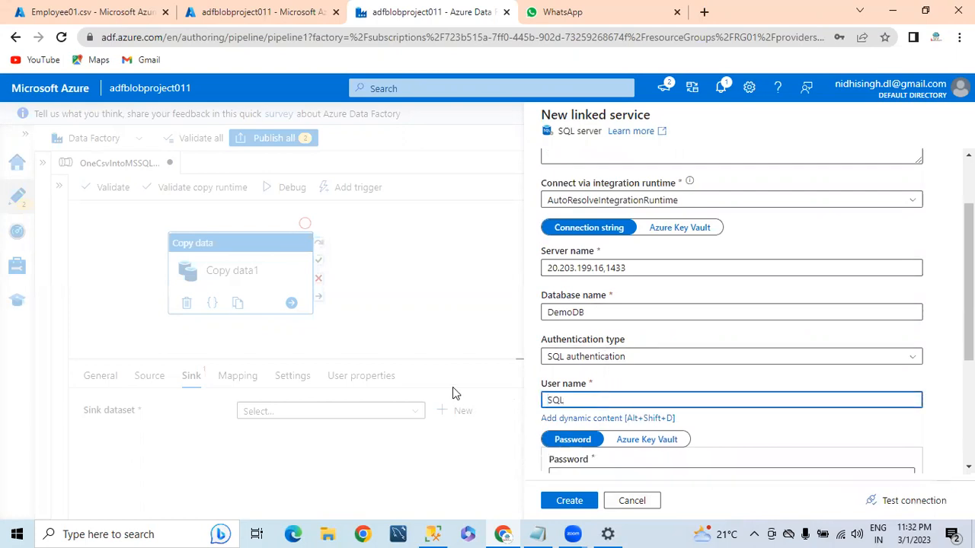
type("Admin")
key("Tab")
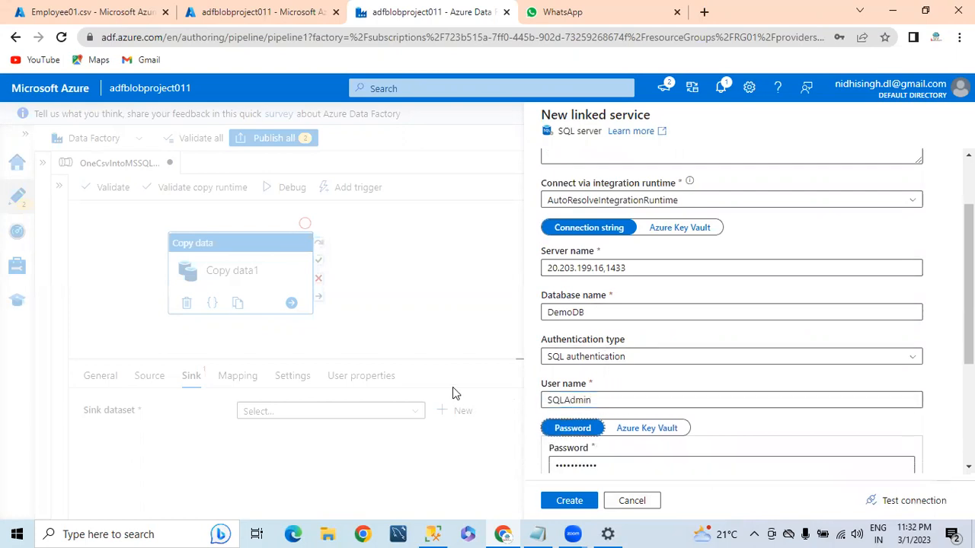
left_click(637, 466)
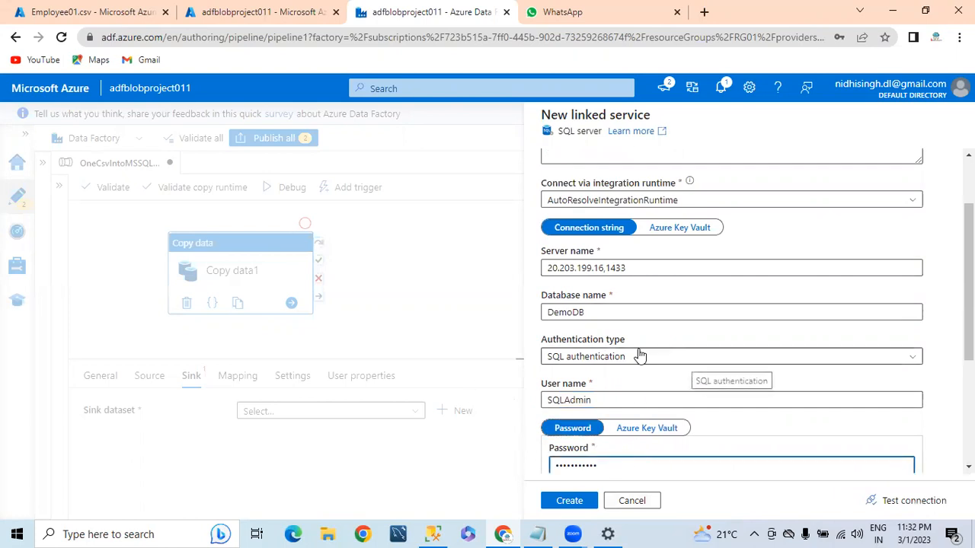
key("ctrl+a")
type("•")
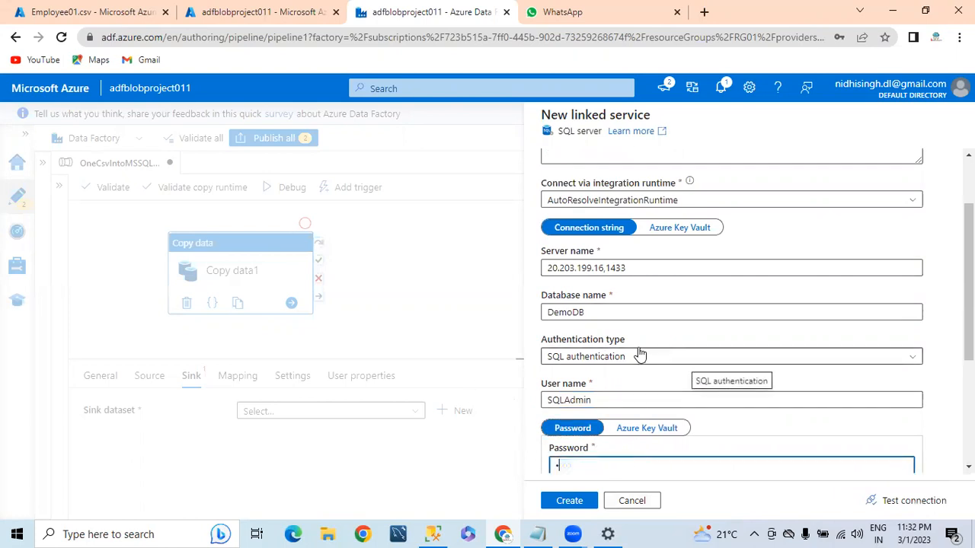
type("••••••")
left_click(896, 499)
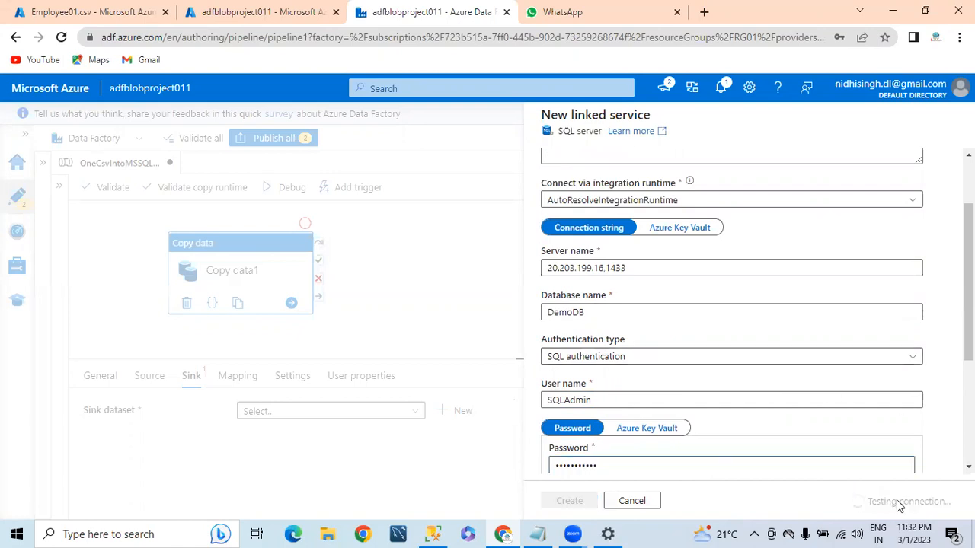
scroll(836, 408, "down", 3)
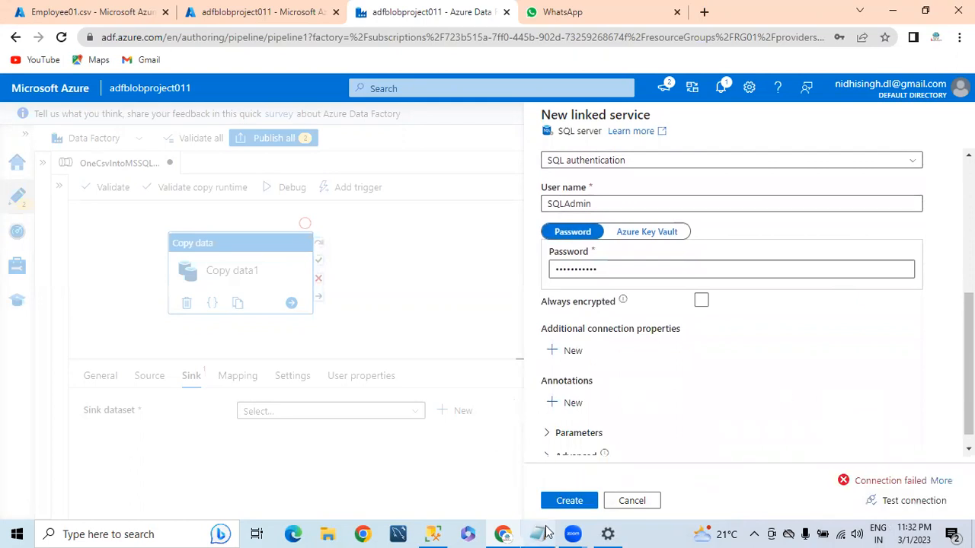
left_click(432, 534)
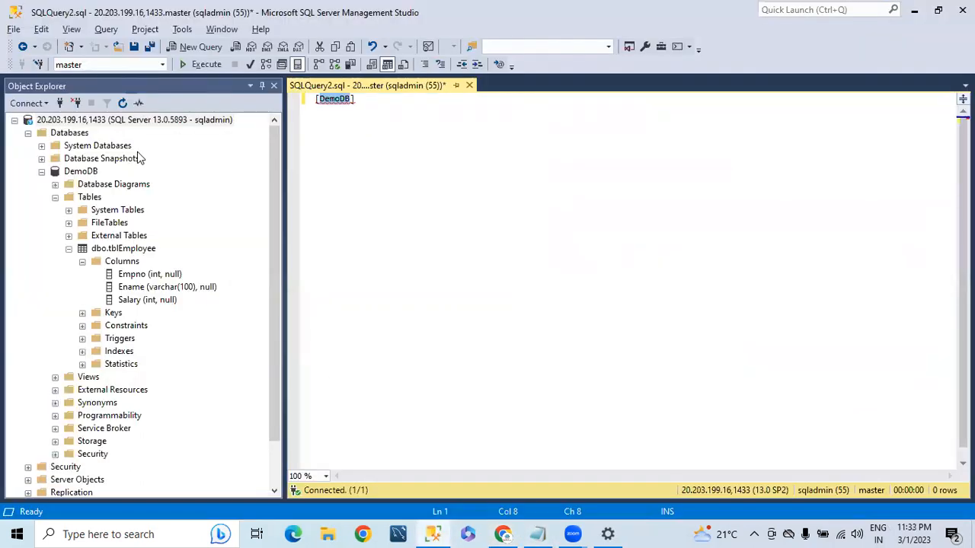
Read the login name in SSMS's Connect dialog for the server, then return to the browser
right_click(141, 123)
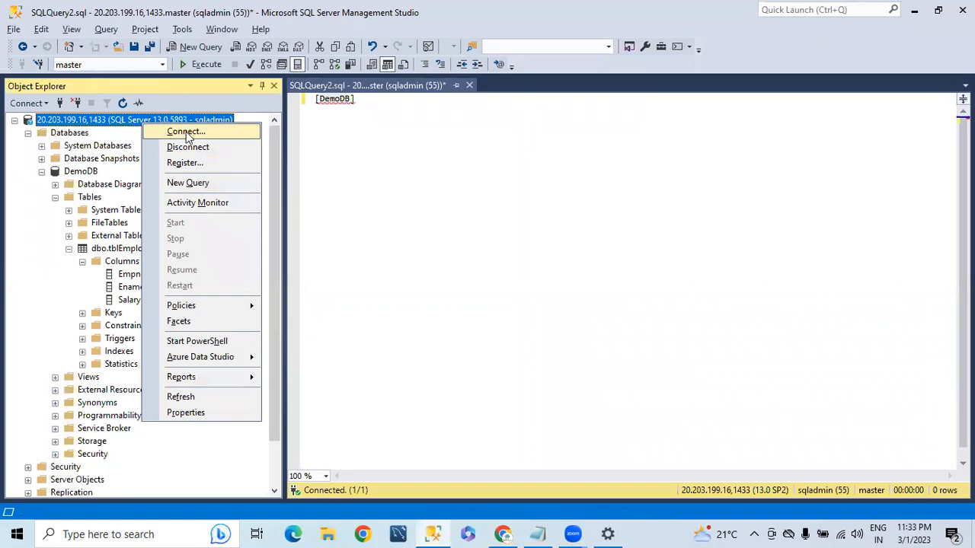
left_click(177, 131)
left_click(503, 214)
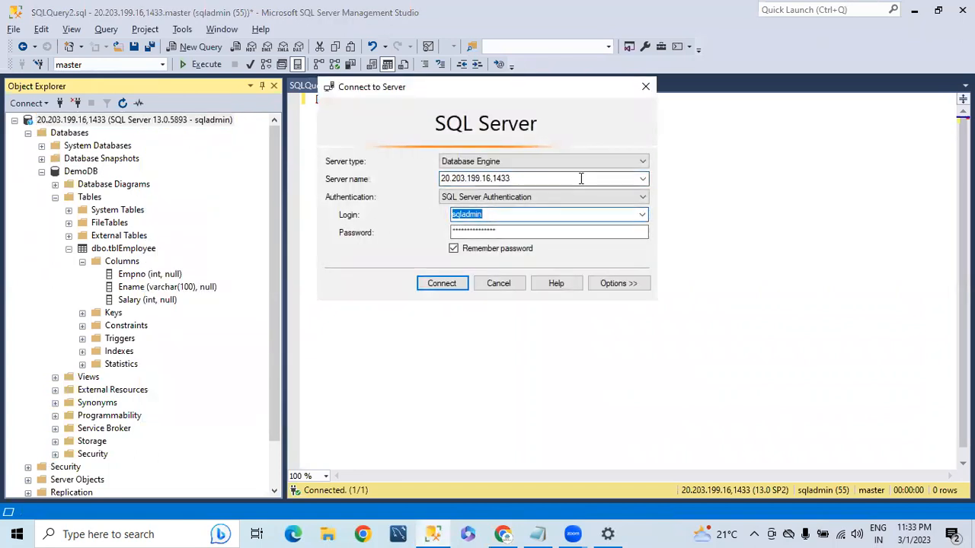
key("alt+Tab")
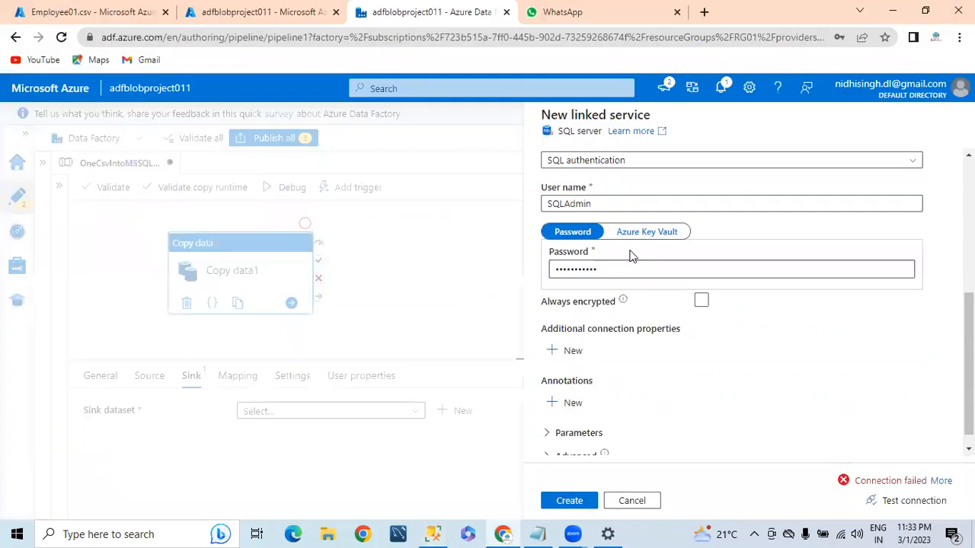
Retype the SQL login user name and password in the linked service form
left_click_drag(601, 204, 512, 208)
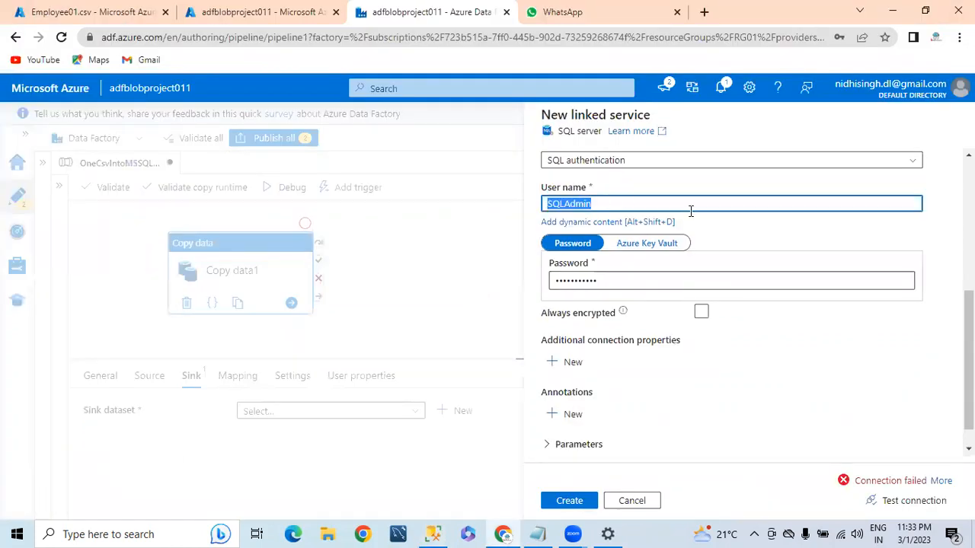
type("sqladmin")
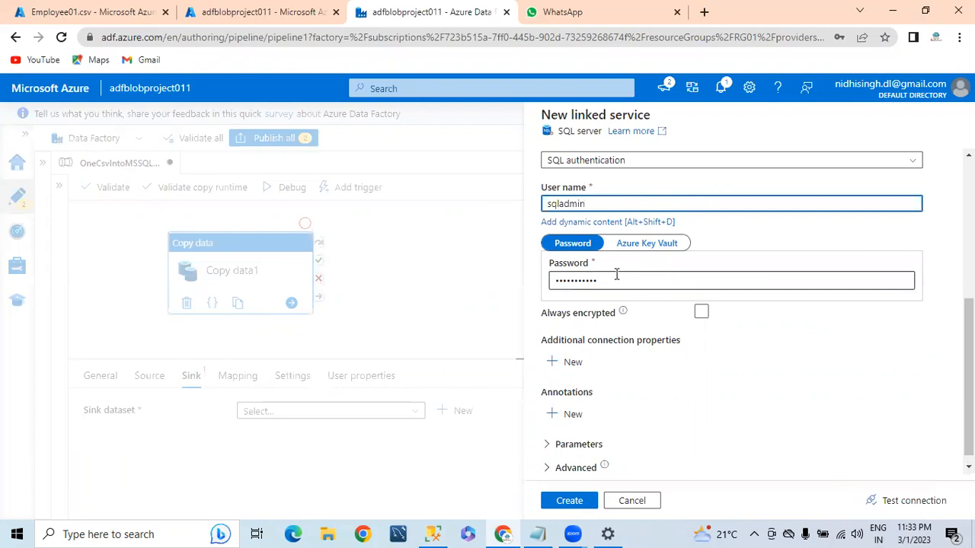
left_click_drag(551, 281, 470, 290)
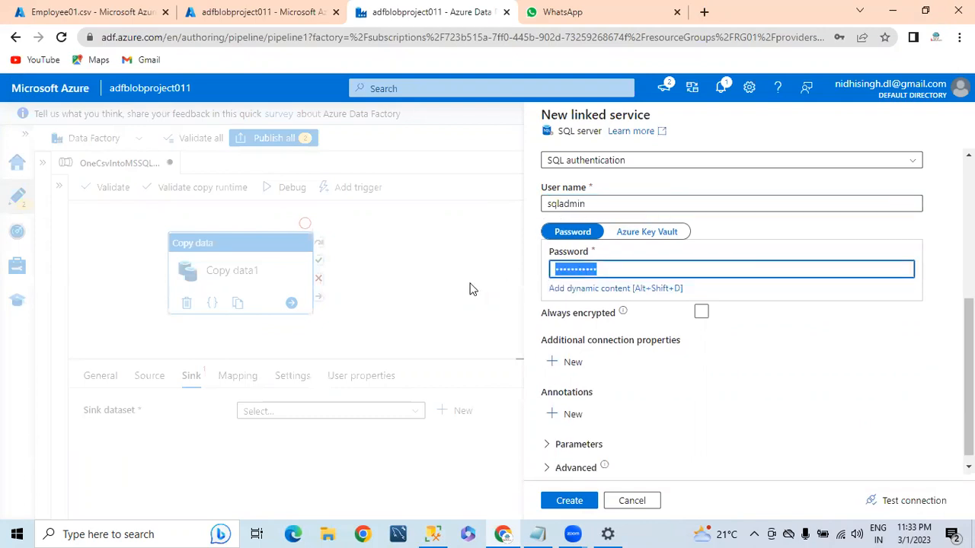
type("P")
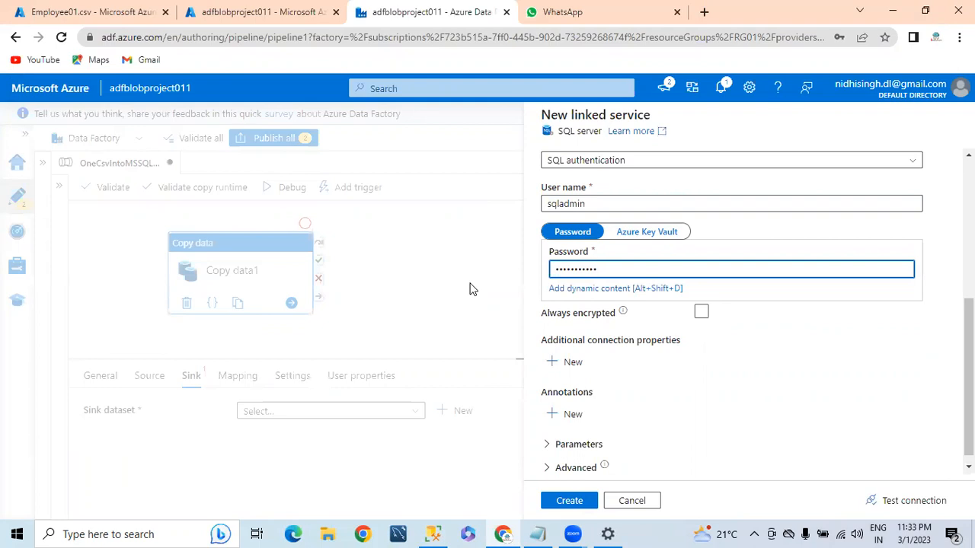
key("ctrl+a")
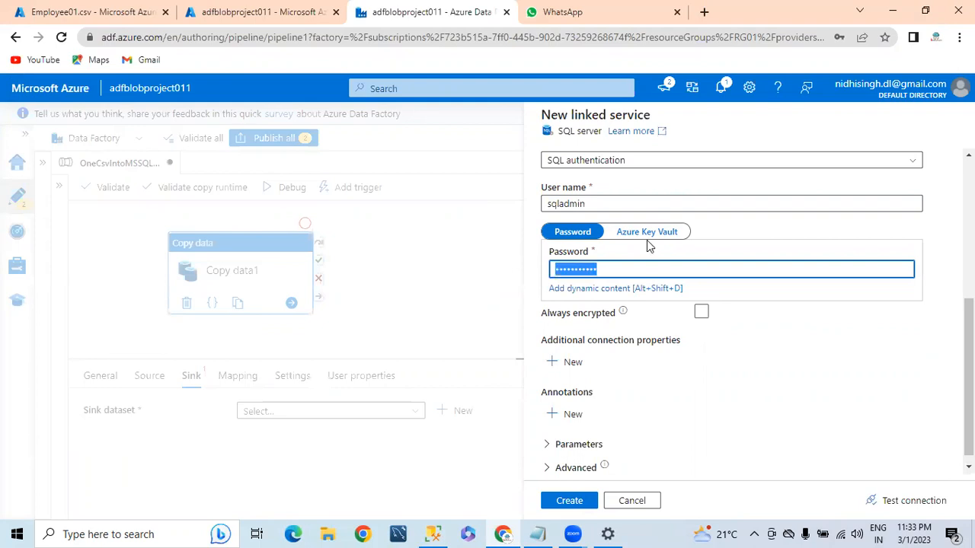
key("BackSpace")
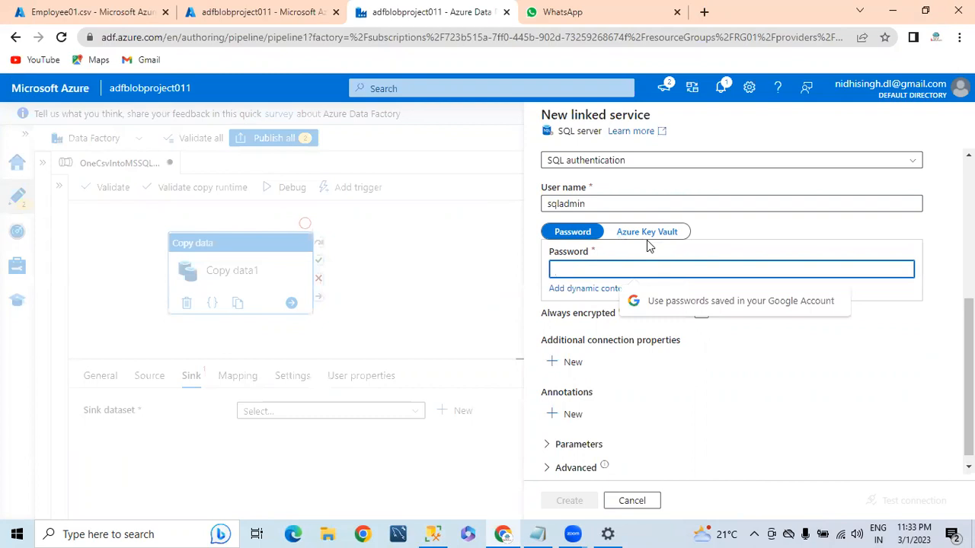
type("•")
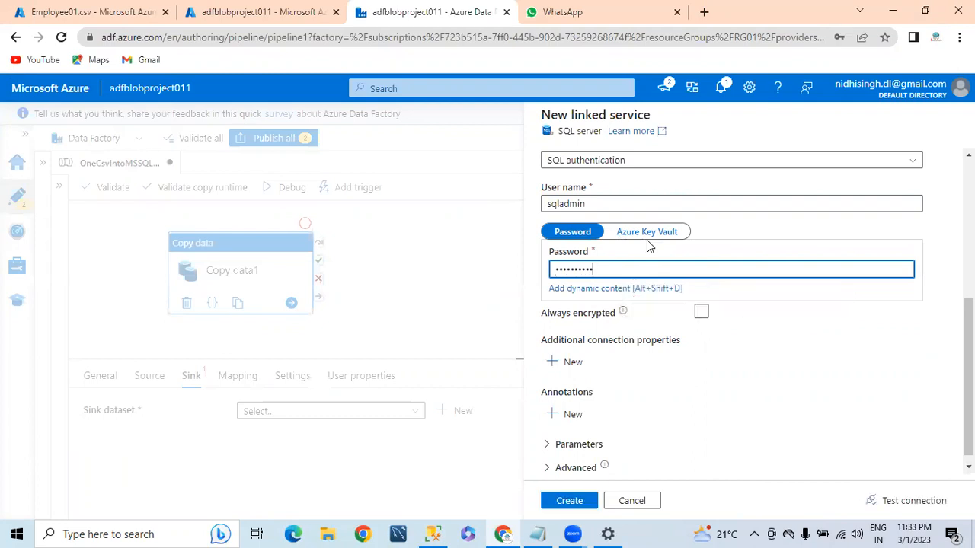
key("ctrl+a")
key("BackSpace")
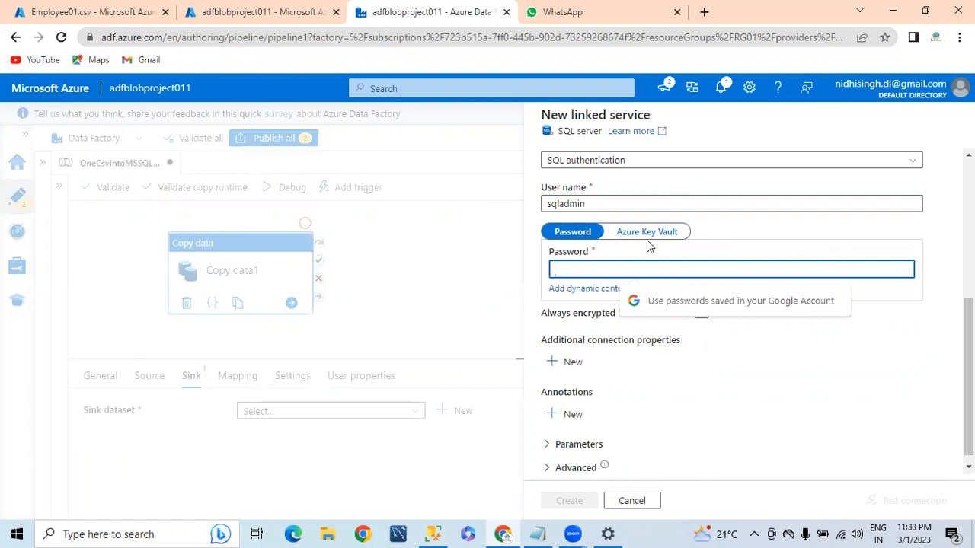
type("•••••")
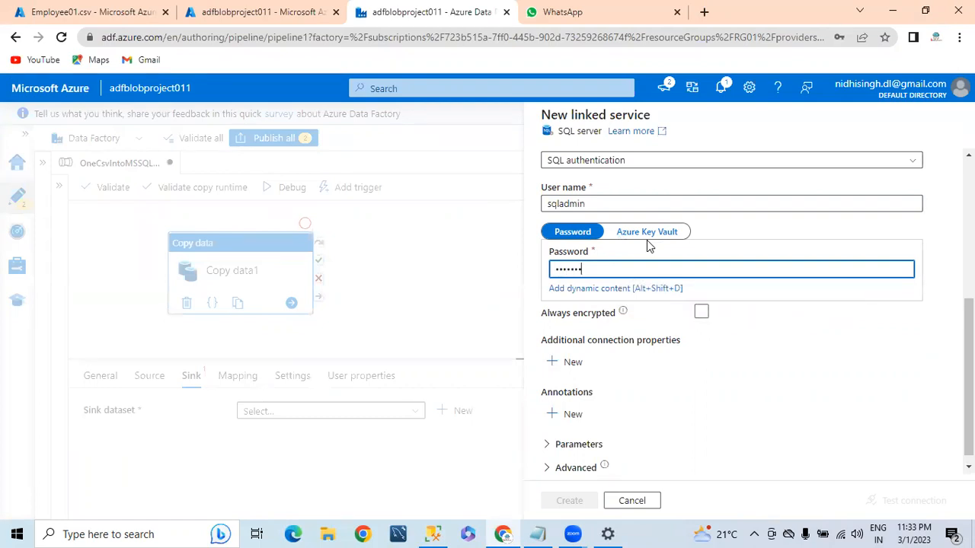
type("••")
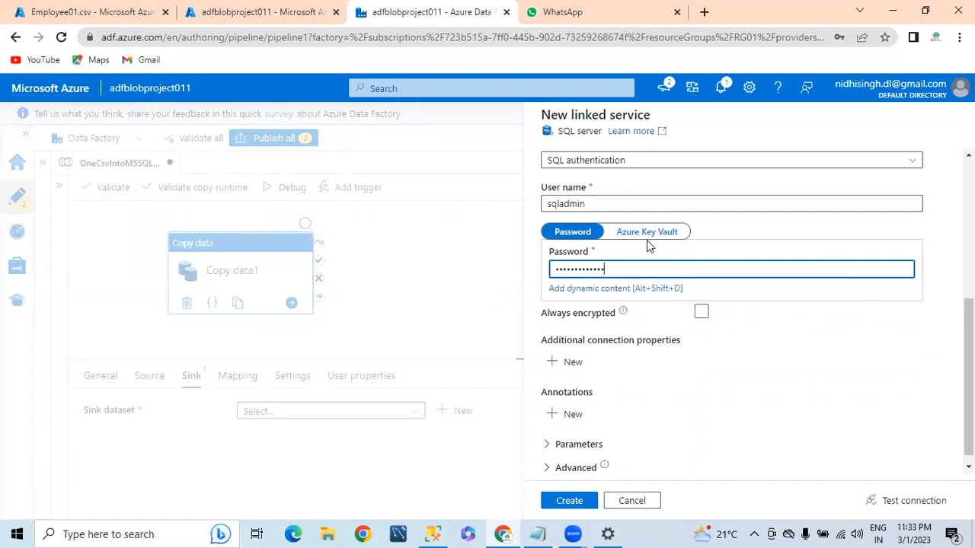
Test the SQL Server connection successfully and create the SqlServer1 linked service
left_click(905, 504)
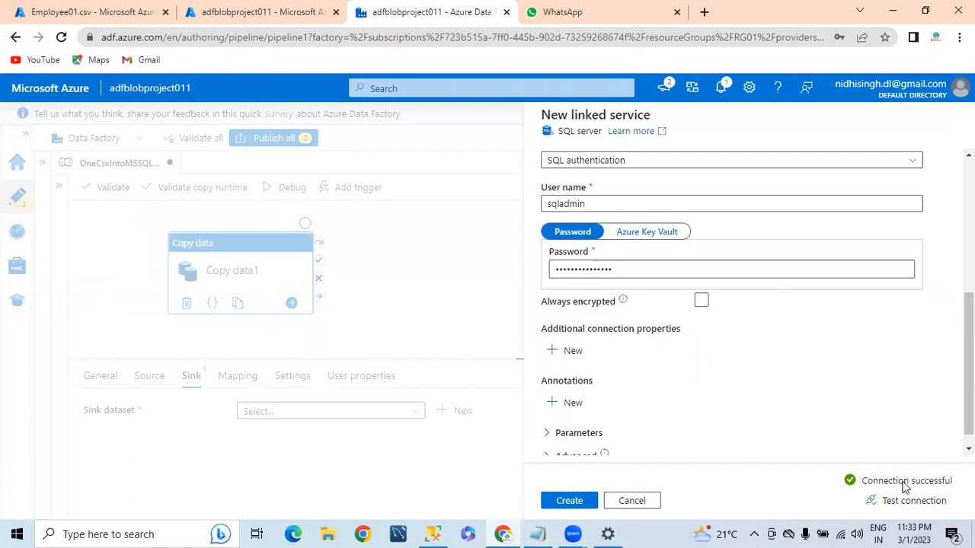
left_click_drag(866, 481, 947, 483)
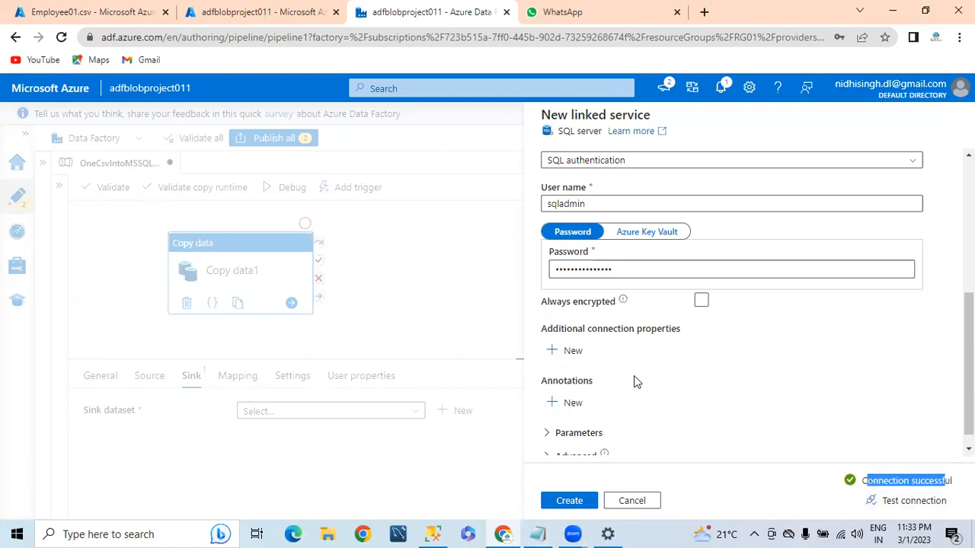
left_click(571, 502)
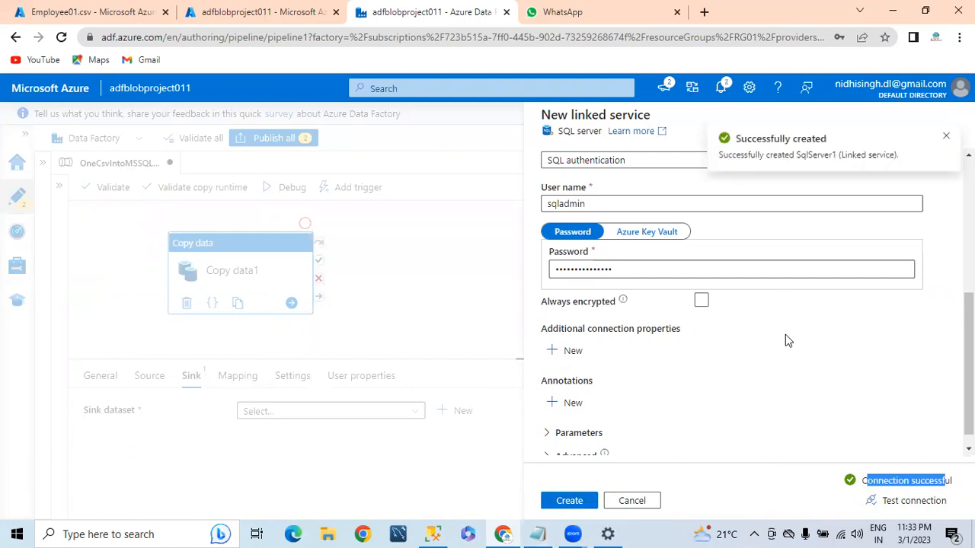
Choose dbo.tblEmployee as the SqlServerTable1 table and confirm it as the Copy data1 sink
left_click(592, 254)
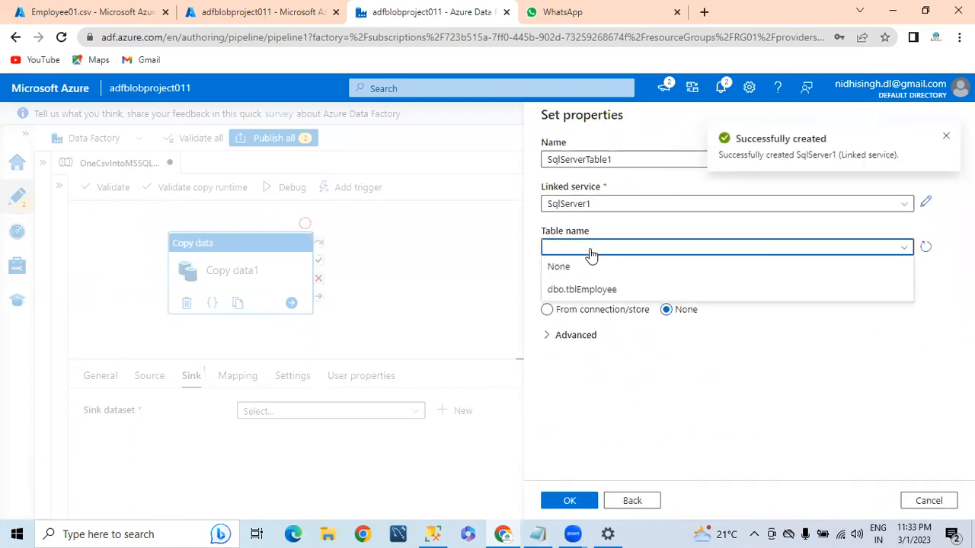
left_click(570, 289)
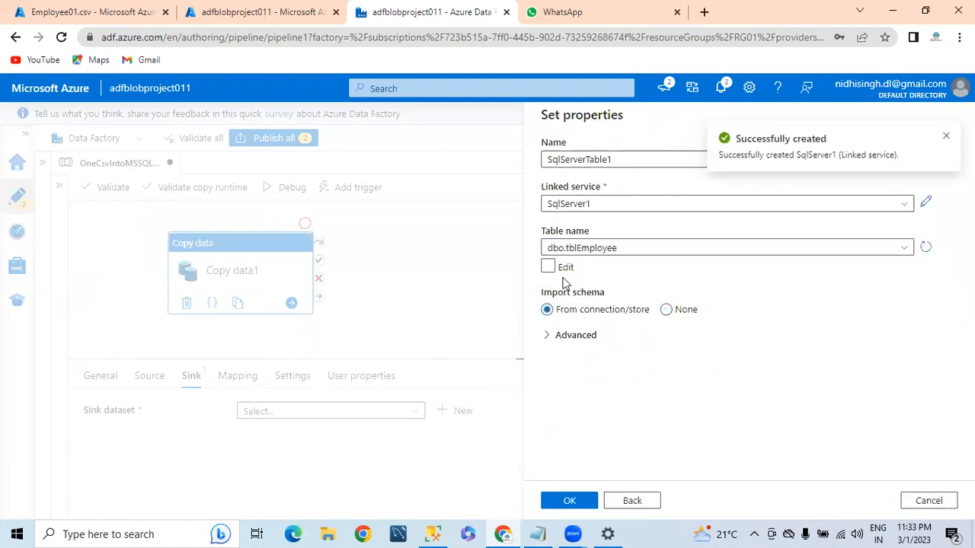
left_click(569, 501)
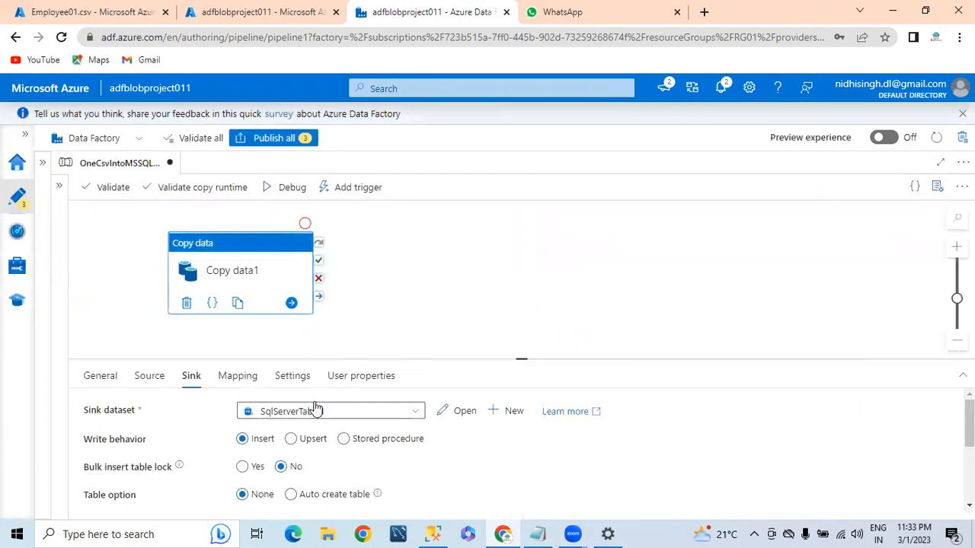
Import source and sink schemas on the Mapping tab, enlarging the mapping panel
left_click(240, 384)
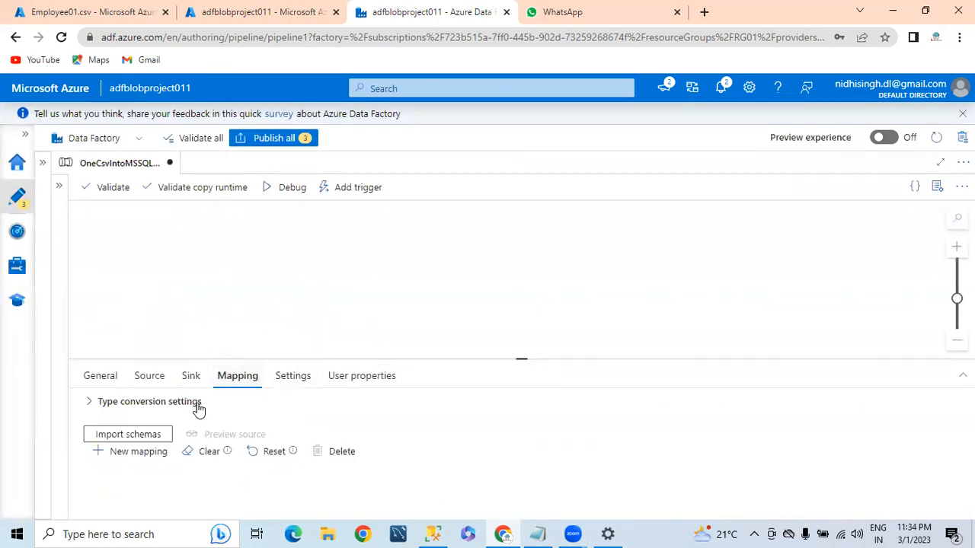
left_click(124, 435)
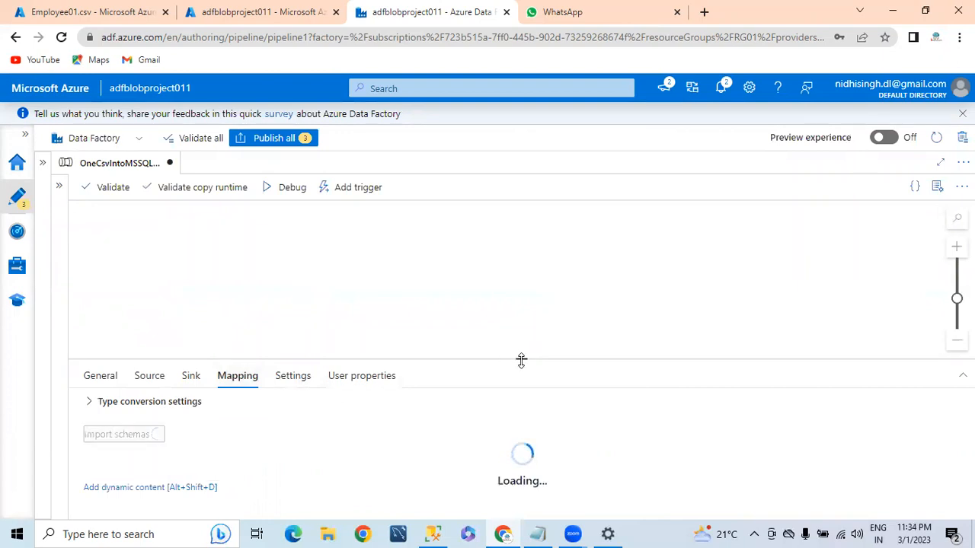
left_click_drag(520, 360, 516, 228)
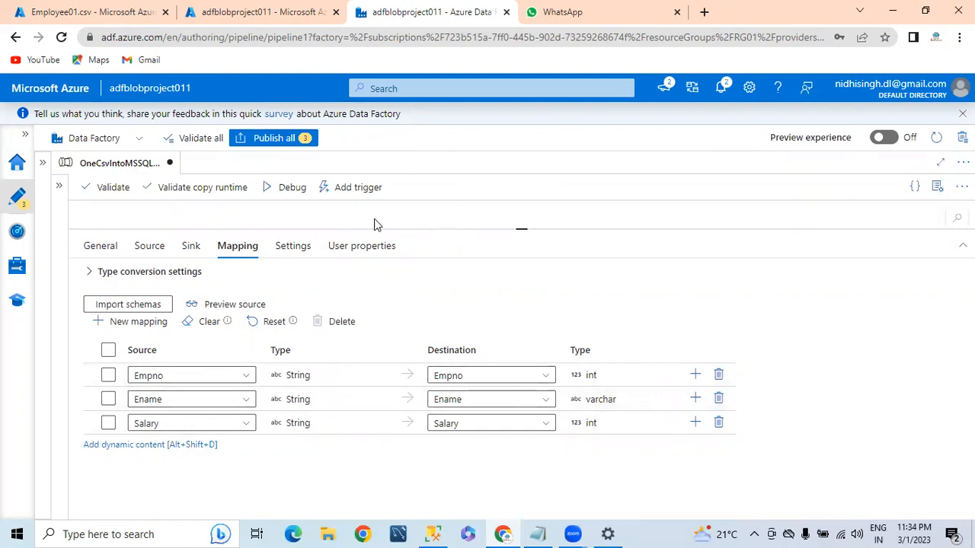
Publish OneCsvIntoMSSQL2016 with the DelimitedText1 and SqlServerTable1 datasets
left_click(276, 139)
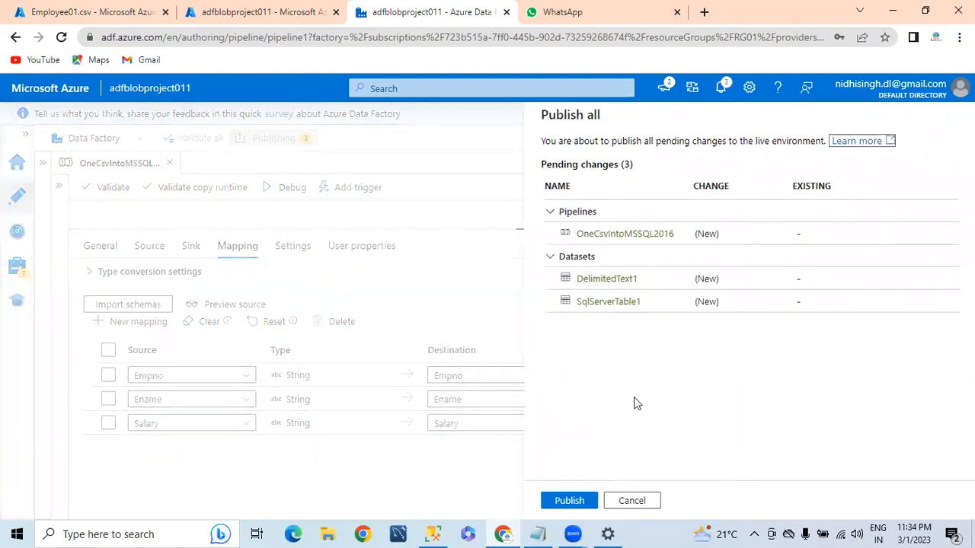
left_click(571, 500)
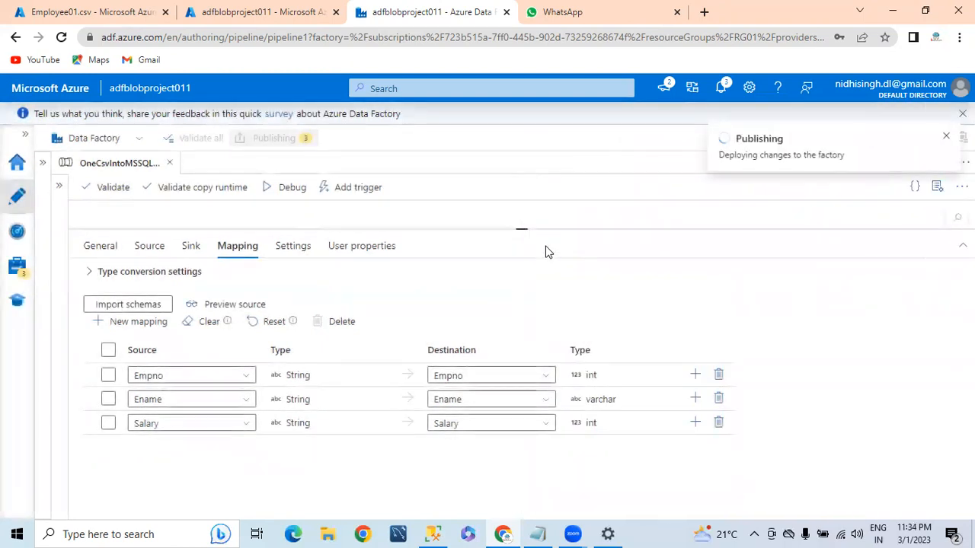
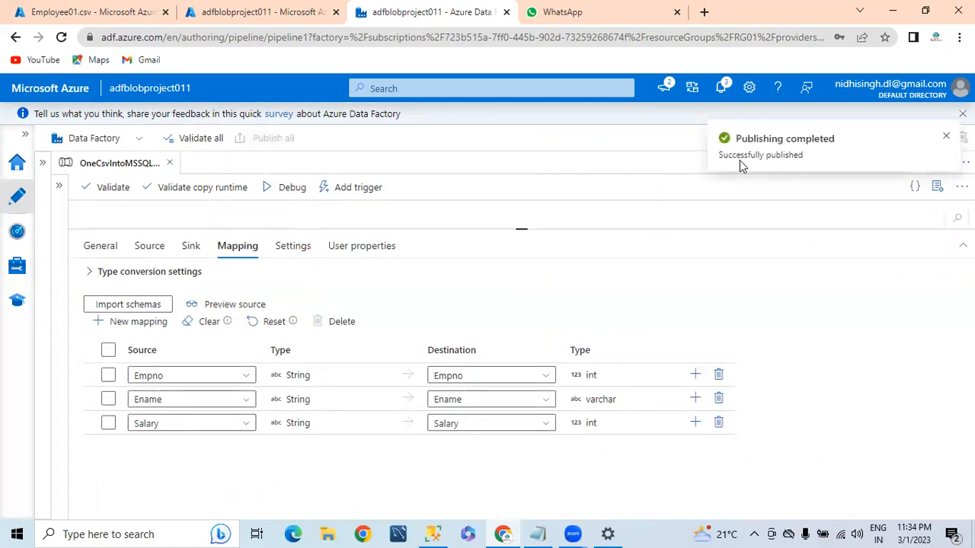
Close the 'Publishing completed' notice confirming all 3 resources deployed
left_click_drag(743, 156, 851, 153)
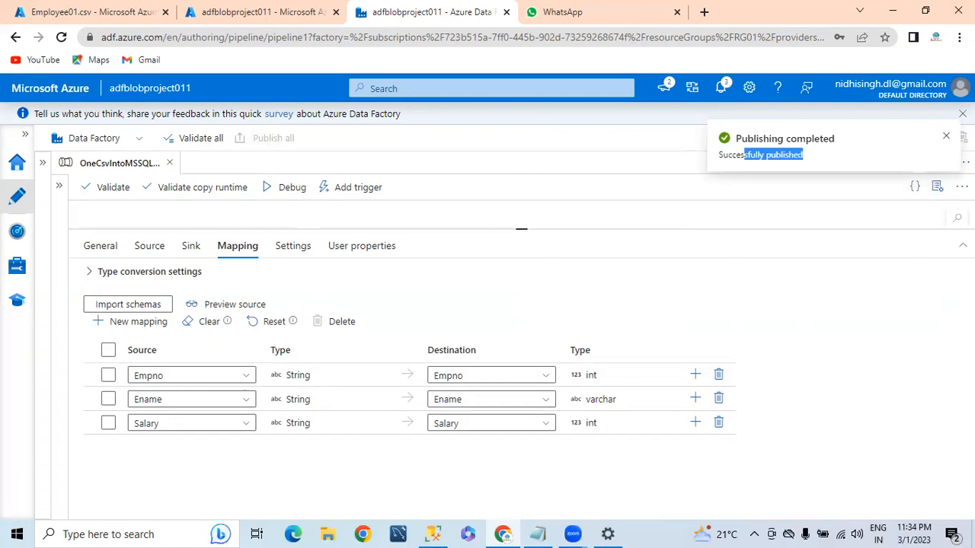
left_click(946, 136)
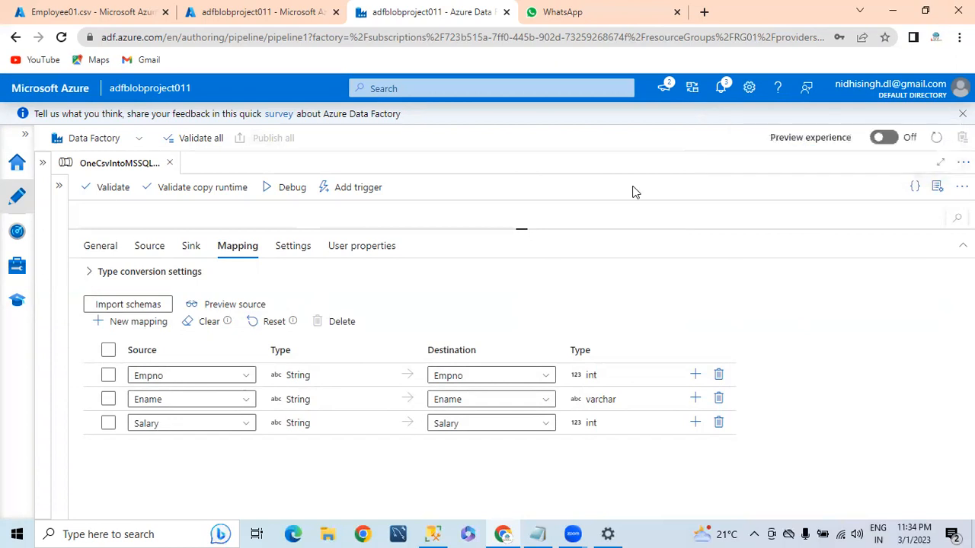
Trigger the published OneCsvIntoMSSQL2016 pipeline now and confirm the run
left_click(347, 188)
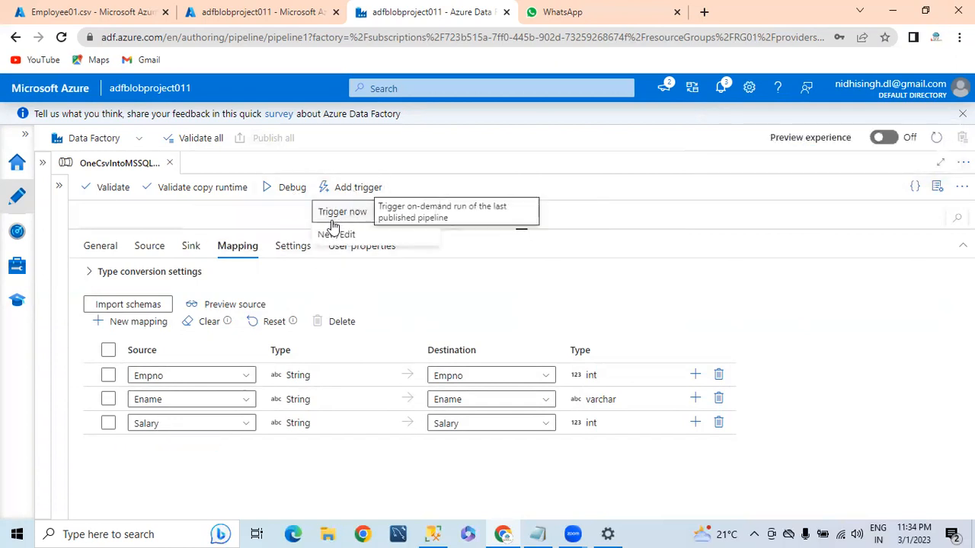
left_click(340, 213)
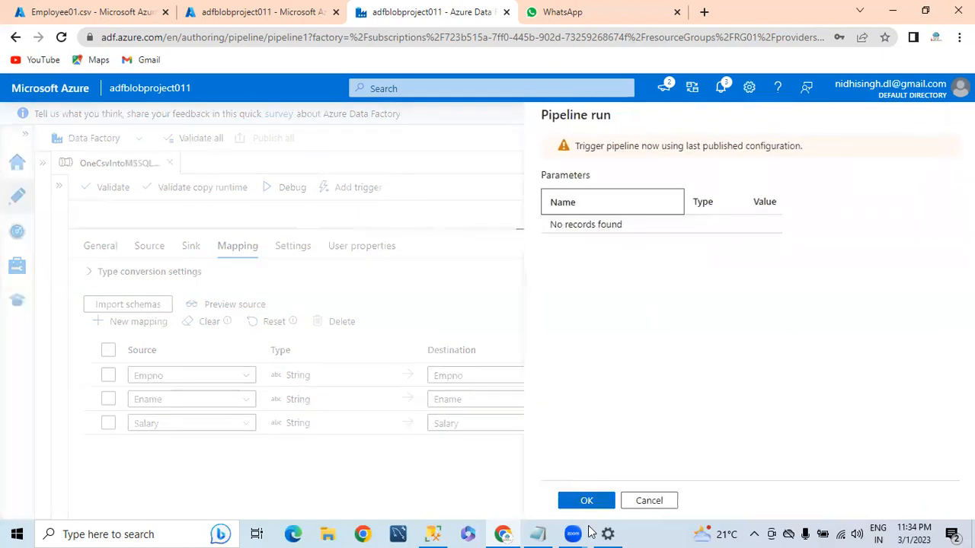
left_click(582, 503)
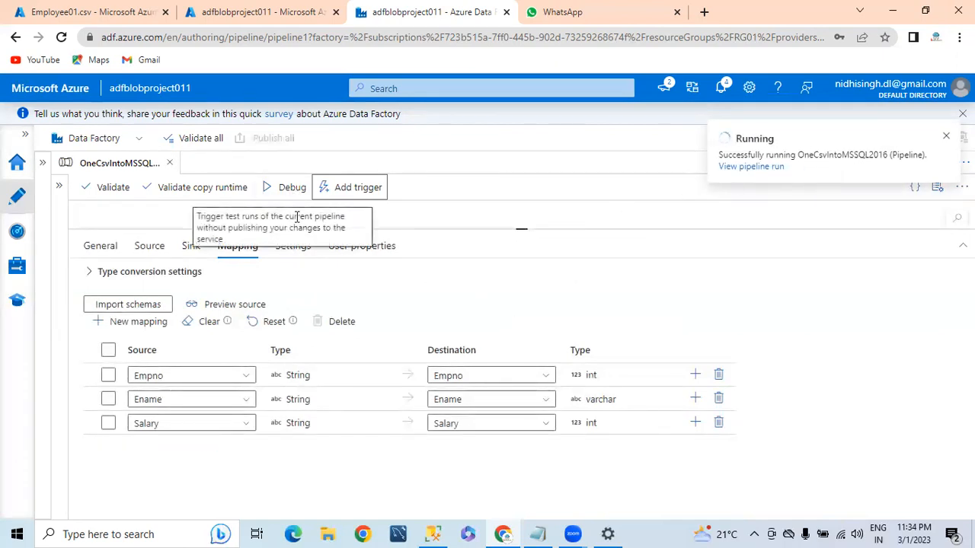
Debug the pipeline and refresh the output until Copy data1 reads Succeeded
left_click(287, 190)
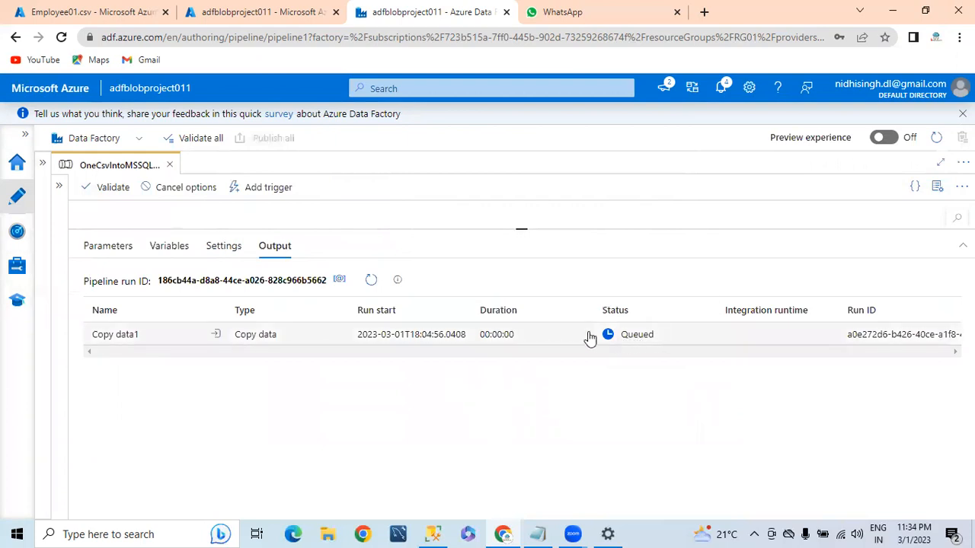
left_click(371, 282)
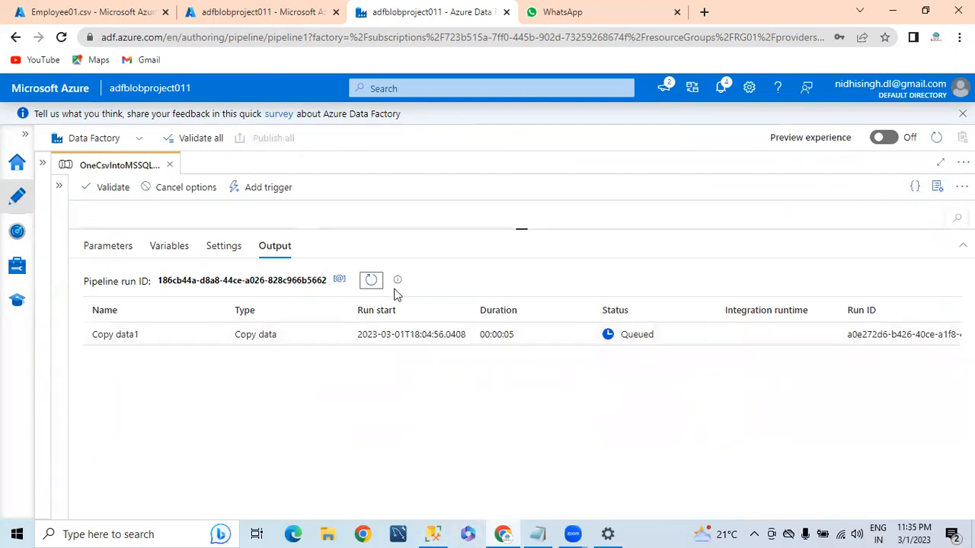
left_click(371, 281)
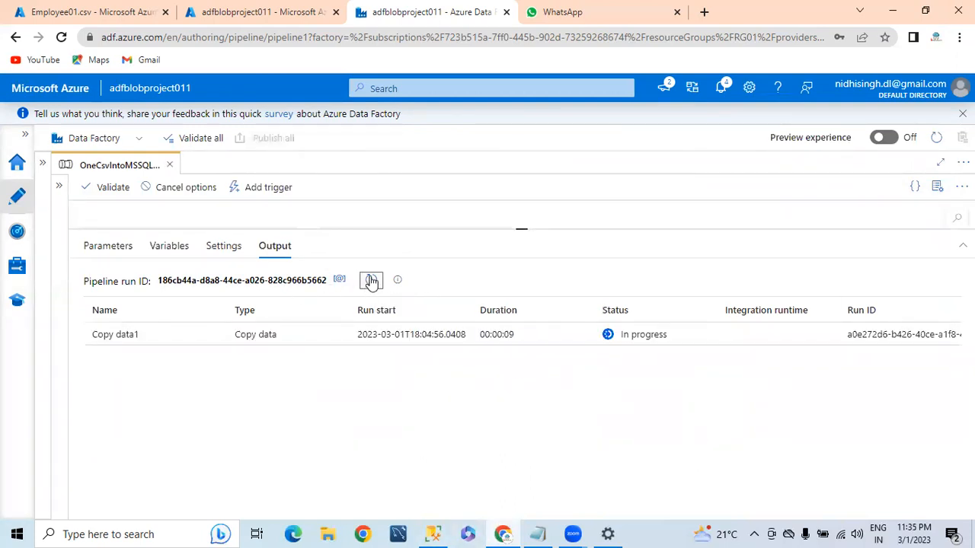
left_click(371, 281)
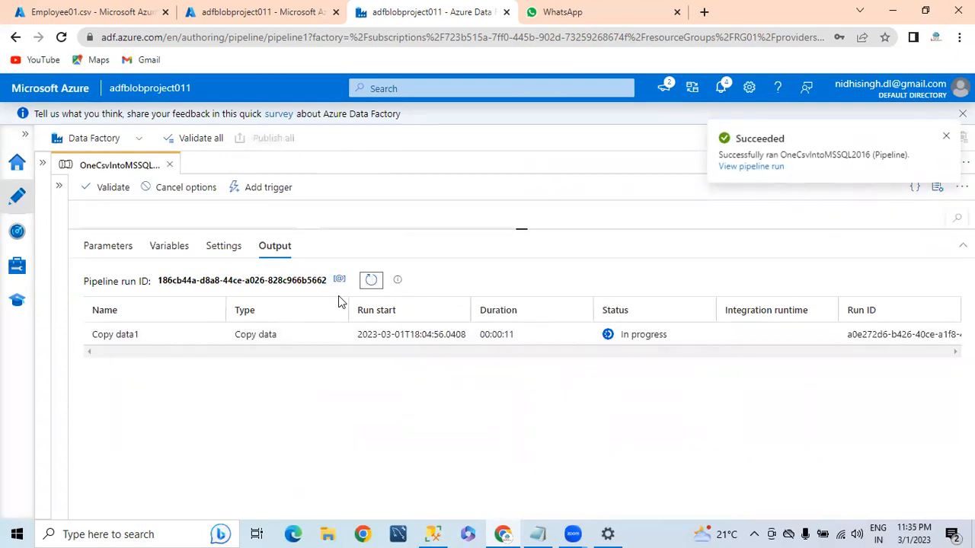
left_click(371, 282)
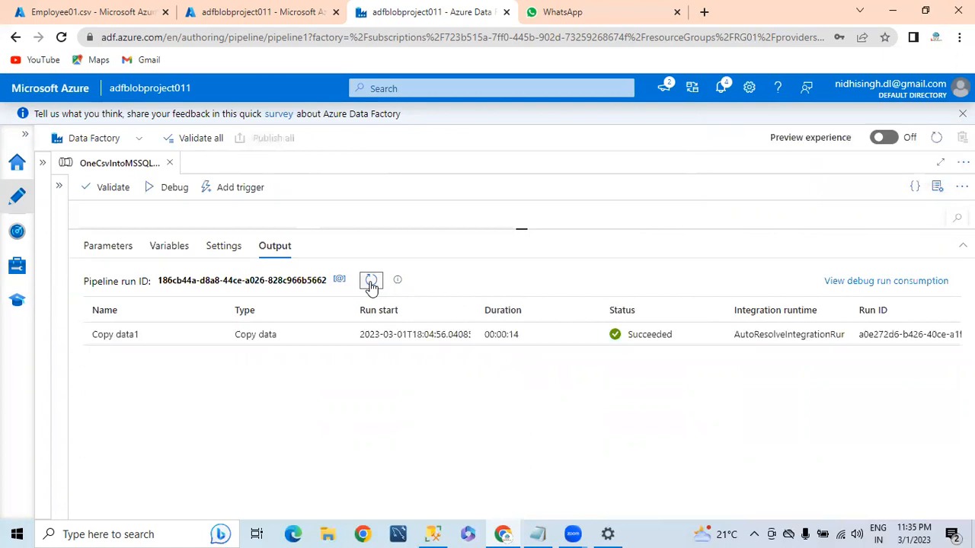
left_click_drag(629, 341, 688, 341)
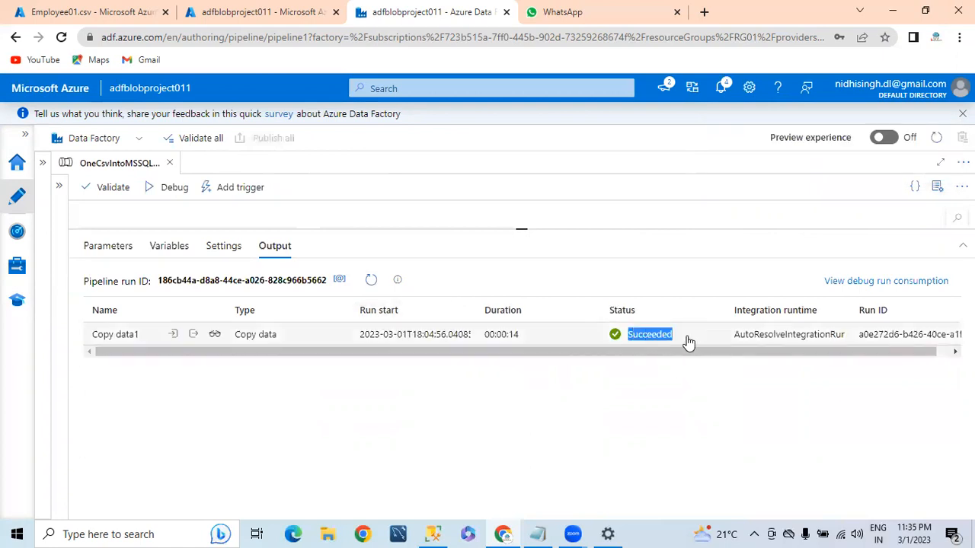
In SSMS, run Select Top 1000 Rows on dbo.tblEmployee to see the 10 copied rows
left_click(440, 534)
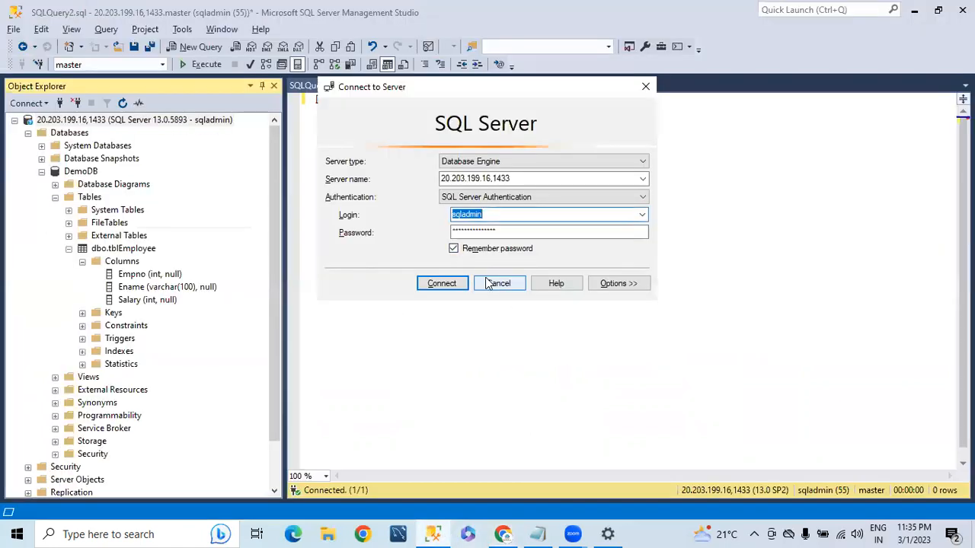
left_click(491, 283)
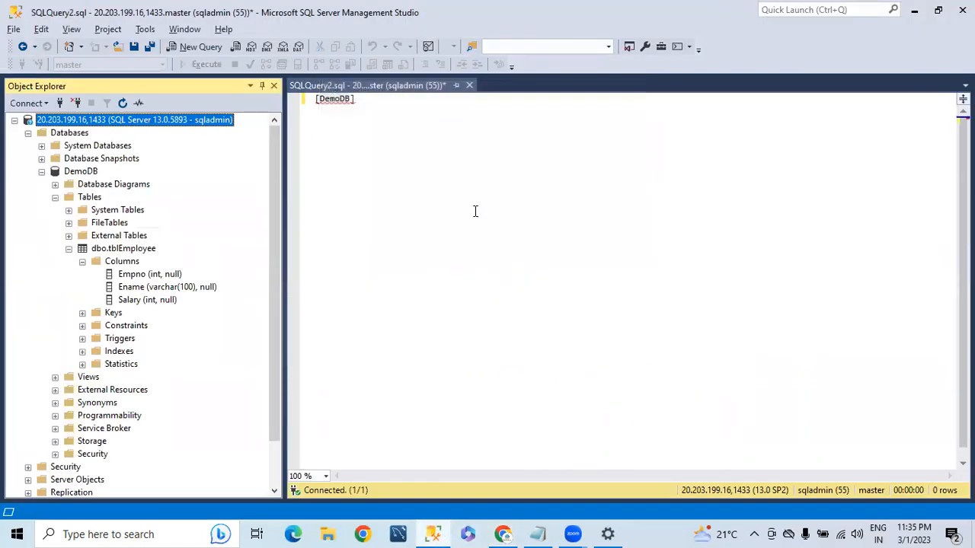
left_click(122, 249)
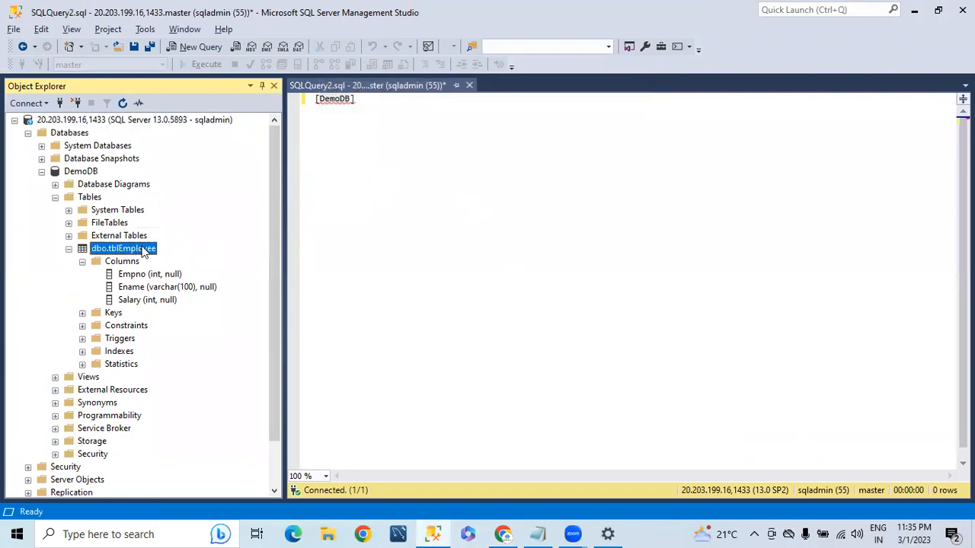
right_click(144, 253)
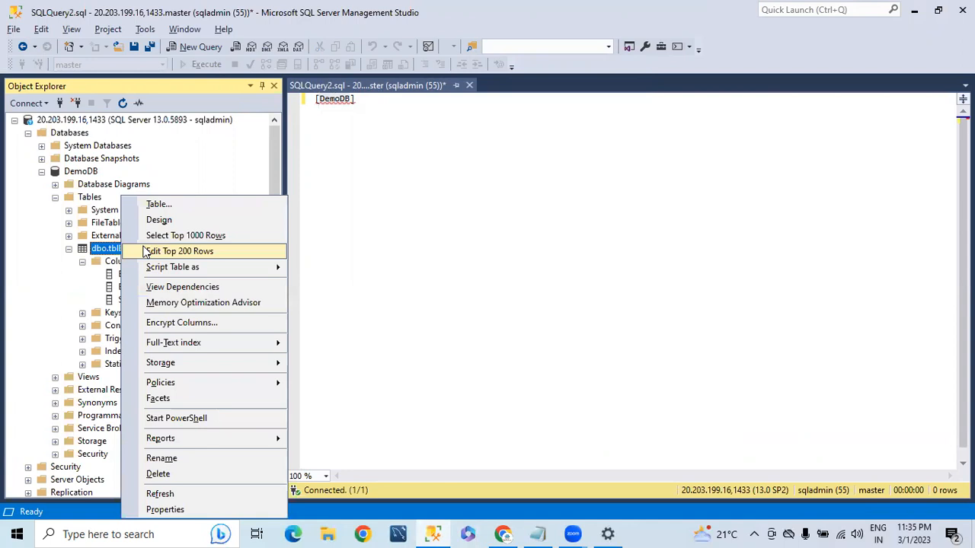
left_click(170, 236)
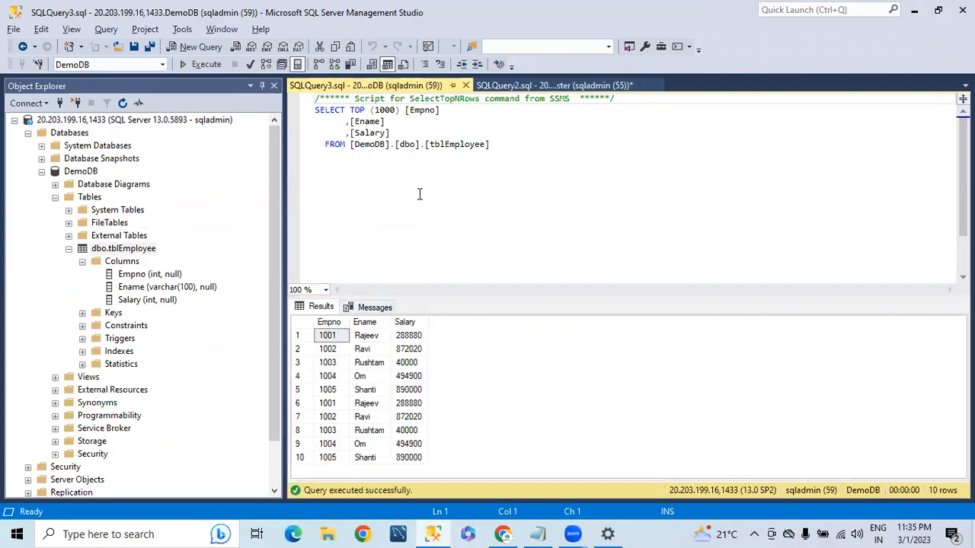
left_click_drag(491, 145, 268, 121)
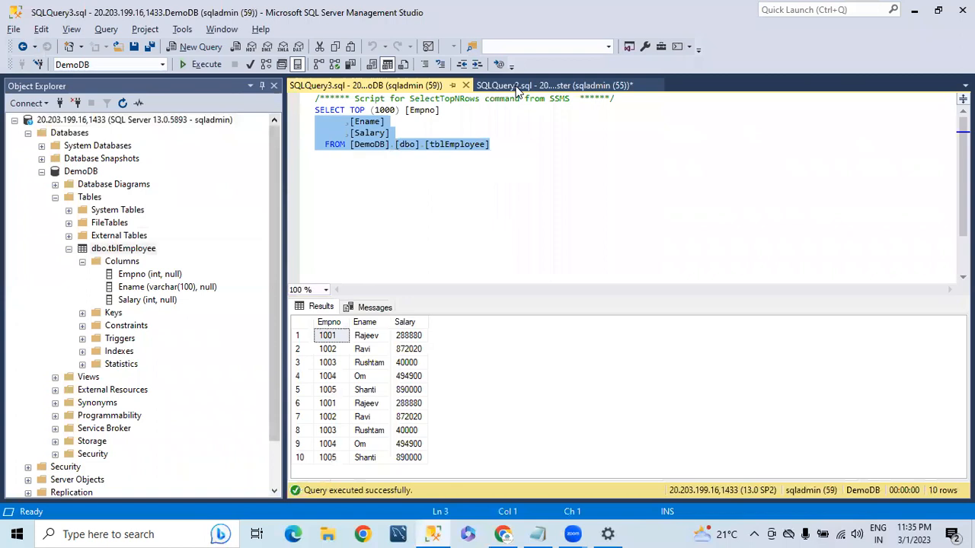